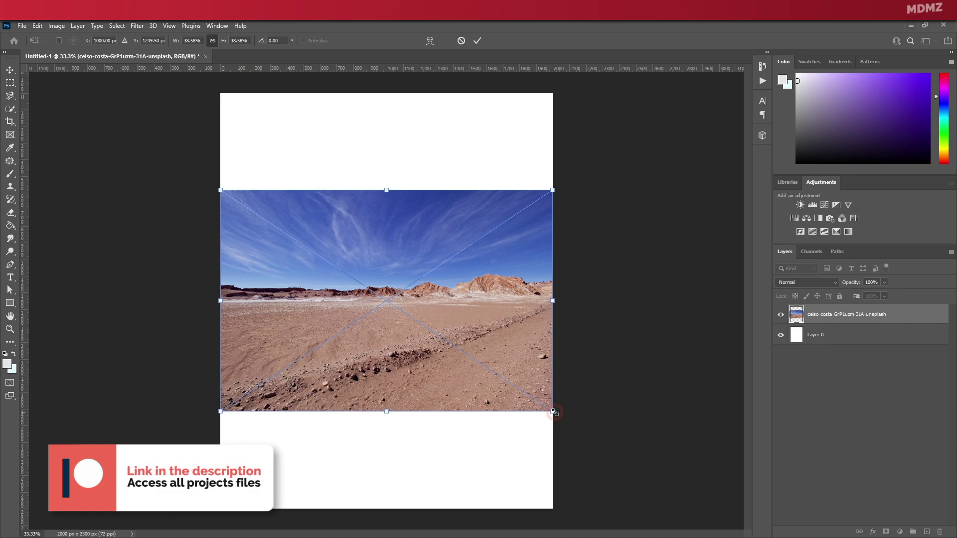
Enlarge the desert photo to about 56% so it fills the lower canvas, and rename its layer Ground.
drag(553, 412, 720, 509)
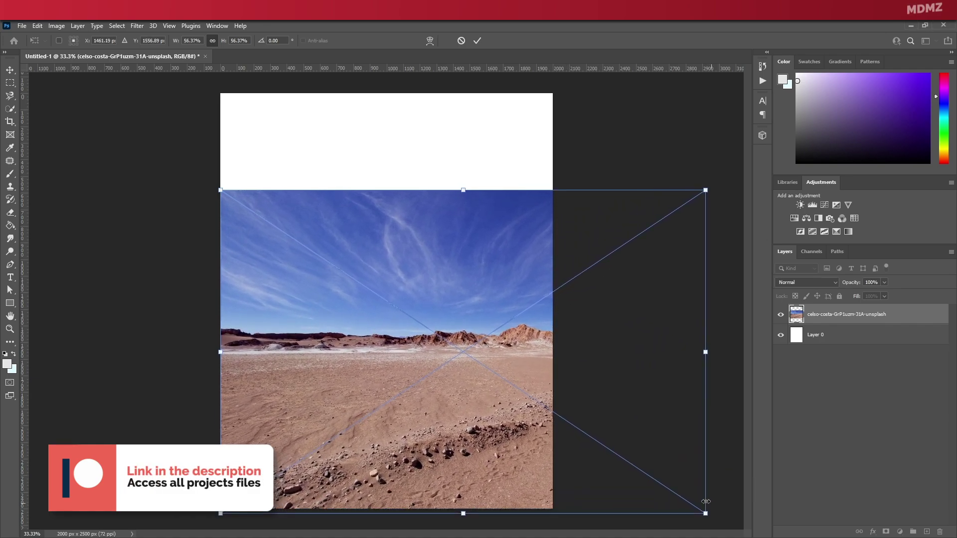
drag(532, 393, 451, 389)
click(478, 41)
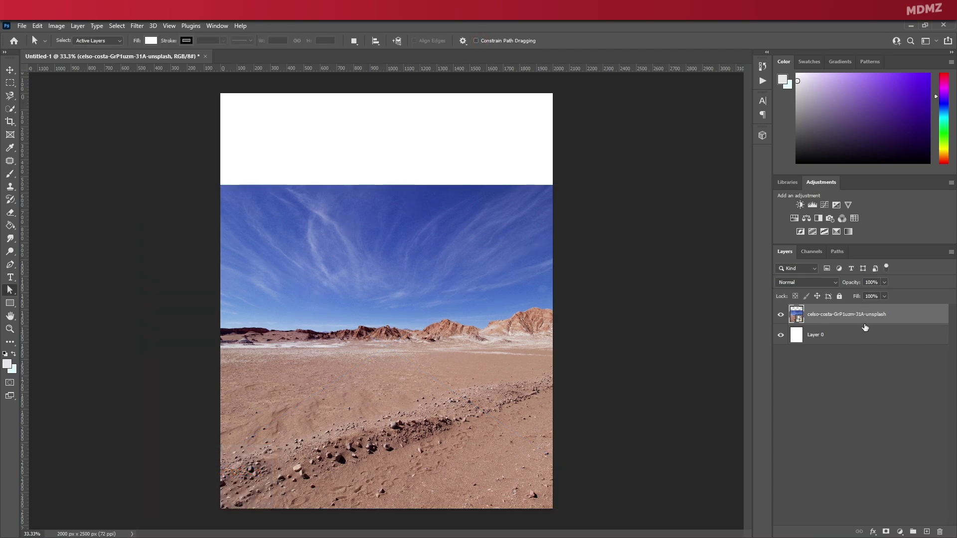
double_click(854, 314)
text(Ground)
key(Return)
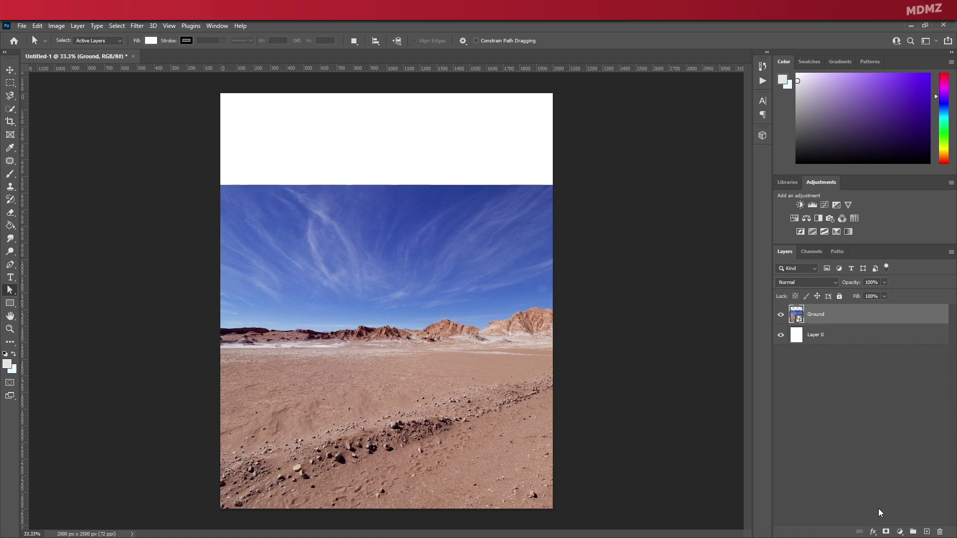
Add a layer mask to Ground and mask out the blue sky above the mountains using a Quick Selection.
click(886, 532)
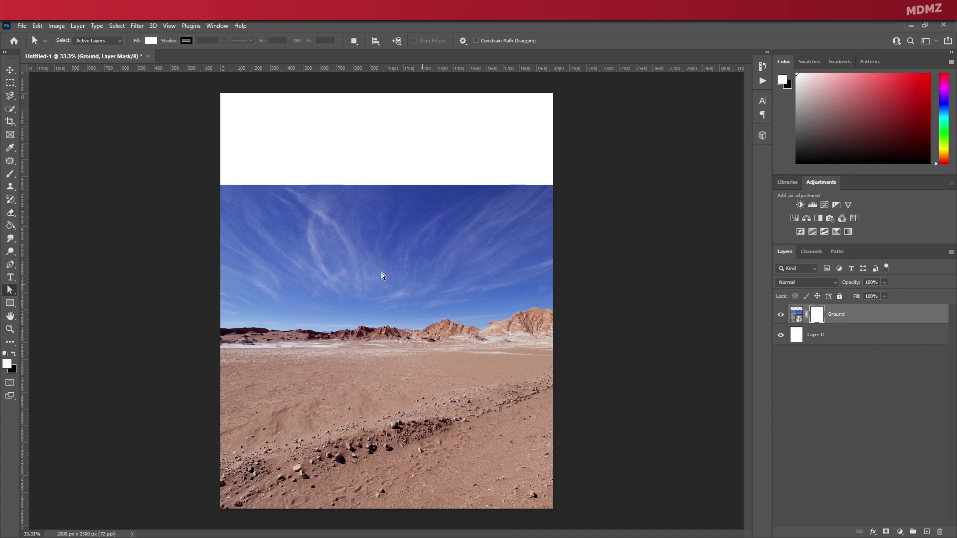
click(16, 112)
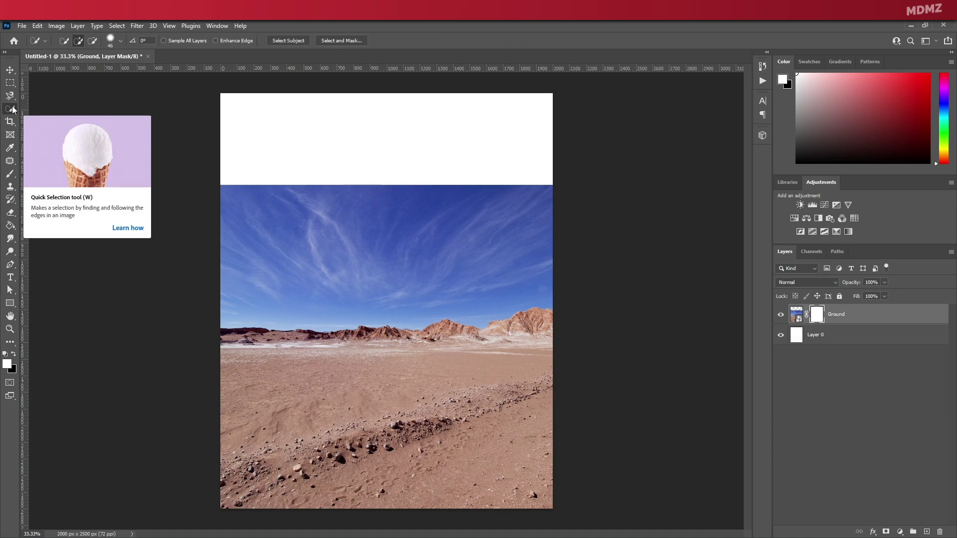
mouse_move(273, 247)
mouse_down()
mouse_move(404, 273)
mouse_move(459, 269)
mouse_up()
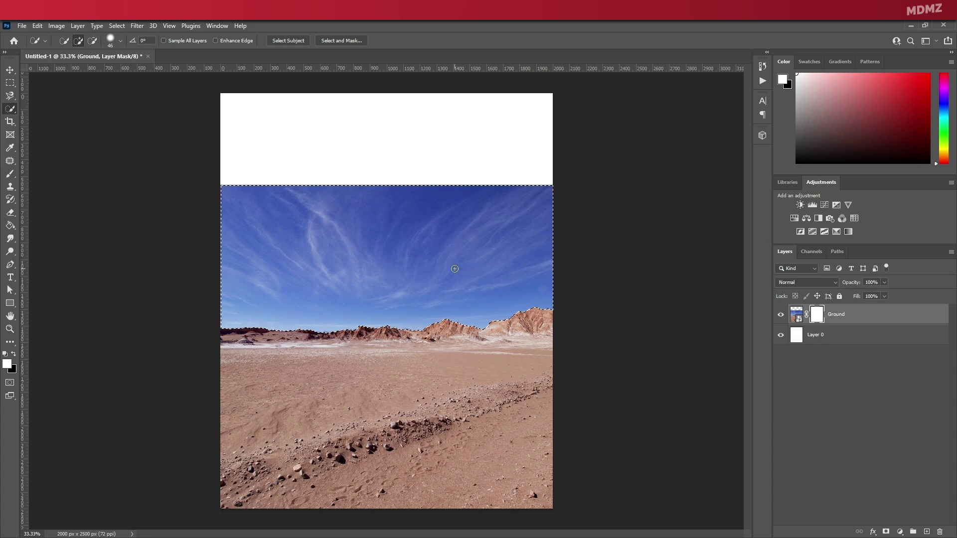
key(Delete)
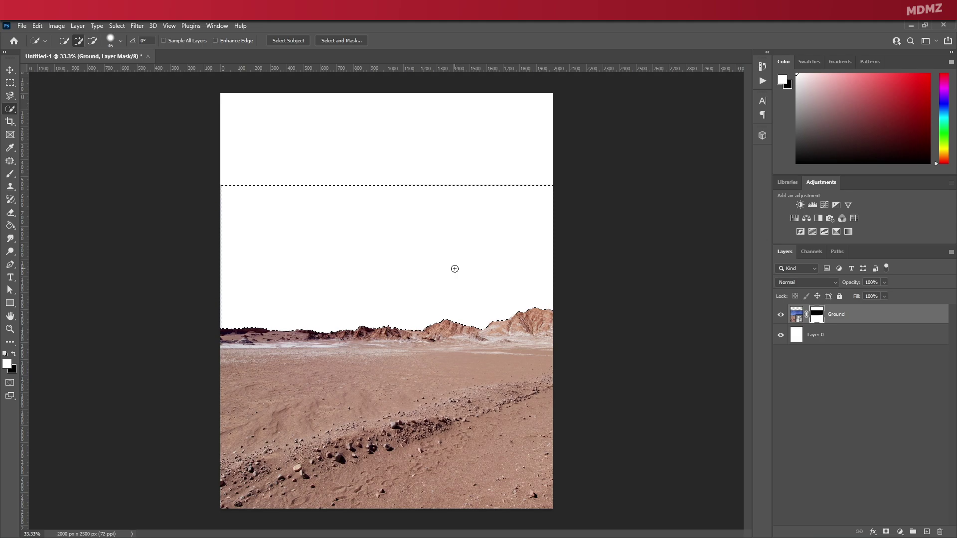
key(ctrl+d)
Erase the leftover line along the masked sky's upper edge on the Ground mask, using a 244 px Eraser at 100% opacity.
click(10, 212)
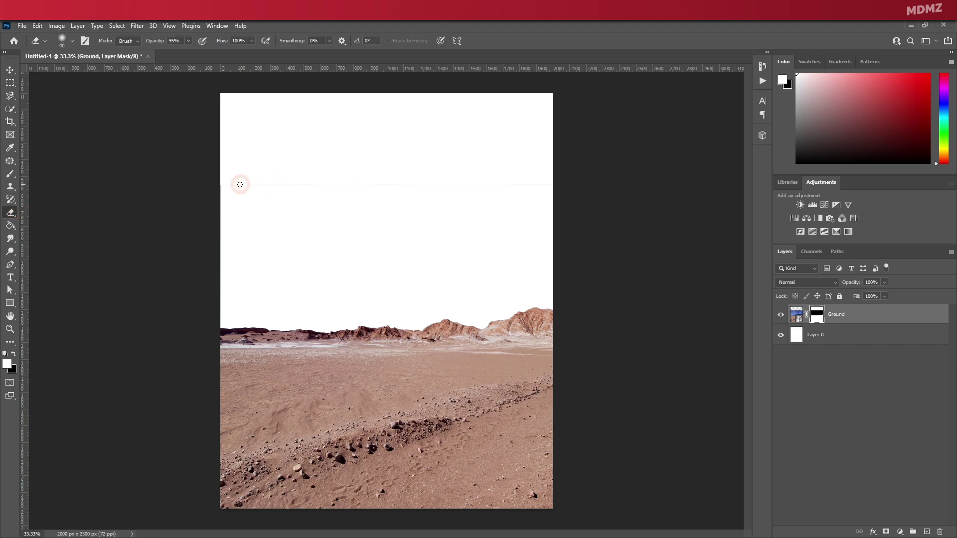
mouse_move(239, 185)
mouse_down()
mouse_move(215, 183)
mouse_move(540, 197)
mouse_move(451, 183)
mouse_up()
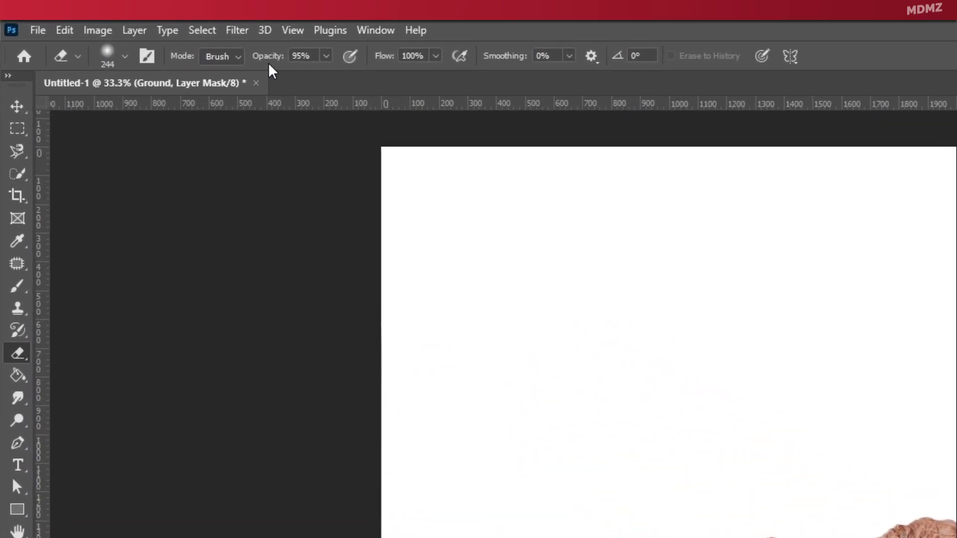
drag(271, 58, 296, 63)
drag(504, 314, 826, 318)
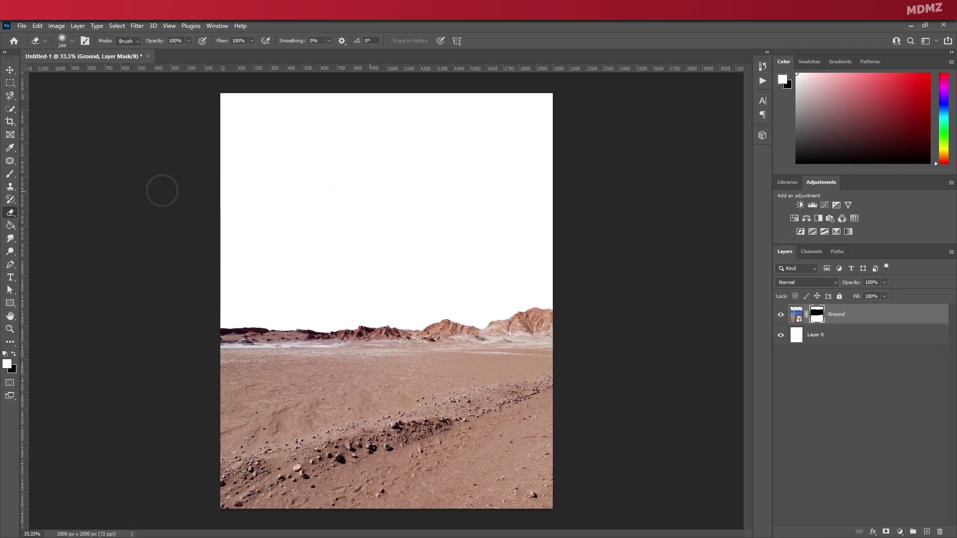
Delete the white background layer, Layer 0.
key(v)
click(846, 338)
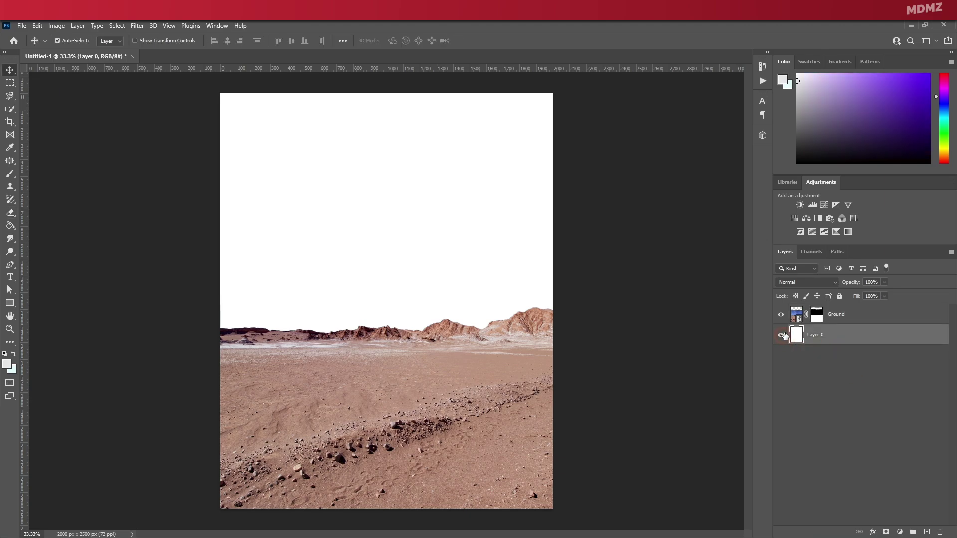
drag(814, 339, 940, 532)
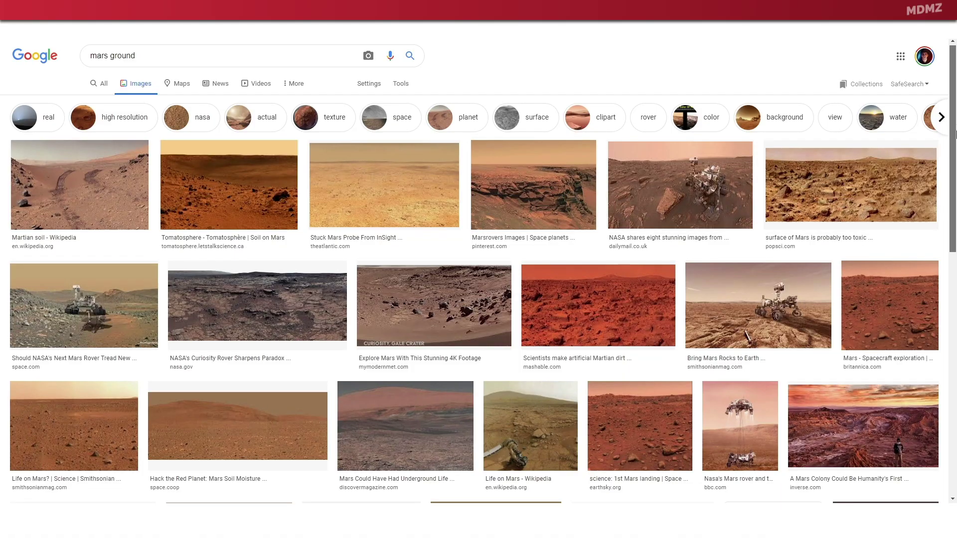
Browse the Google Images results for "mars ground" and preview the red Vaisala landscape as a colour reference.
scroll(954, 164, down, 2)
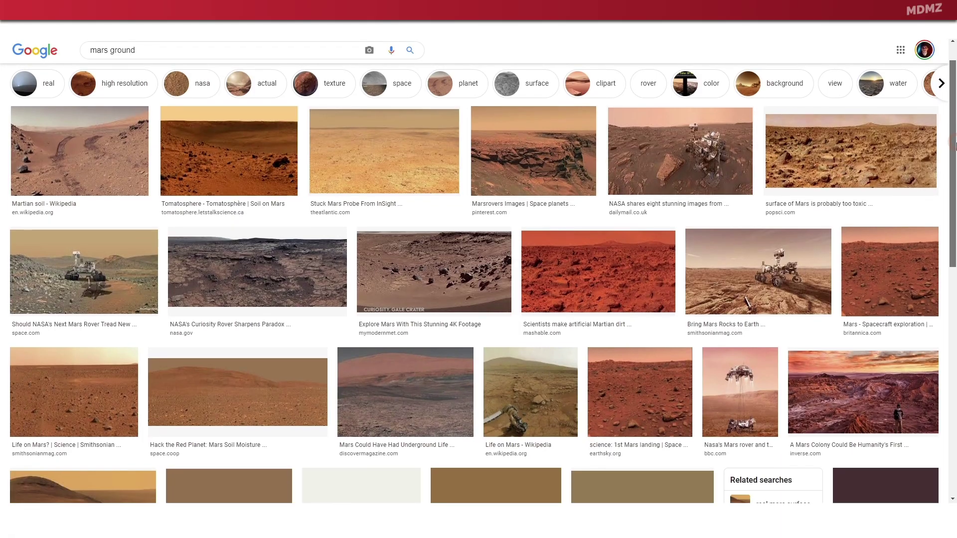
scroll(955, 165, down, 5)
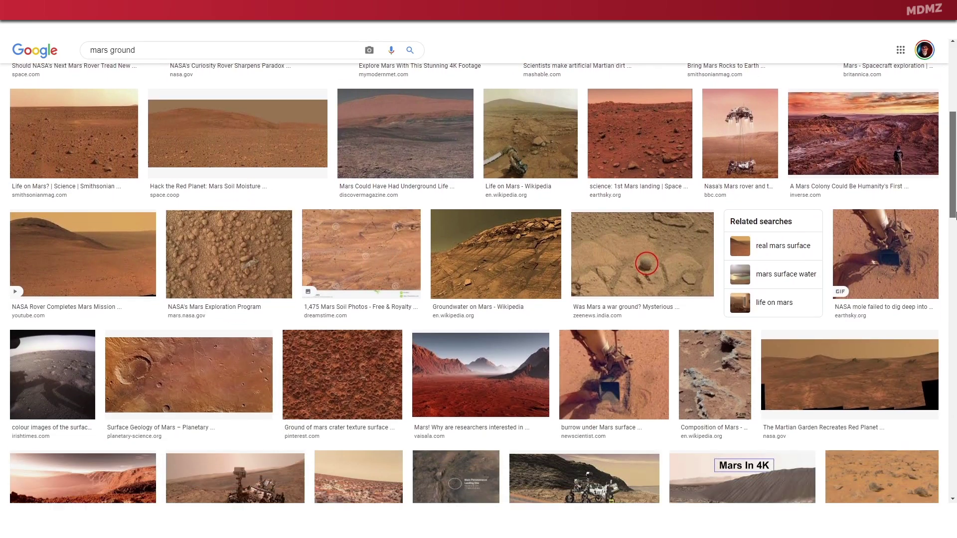
scroll(954, 230, down, 2)
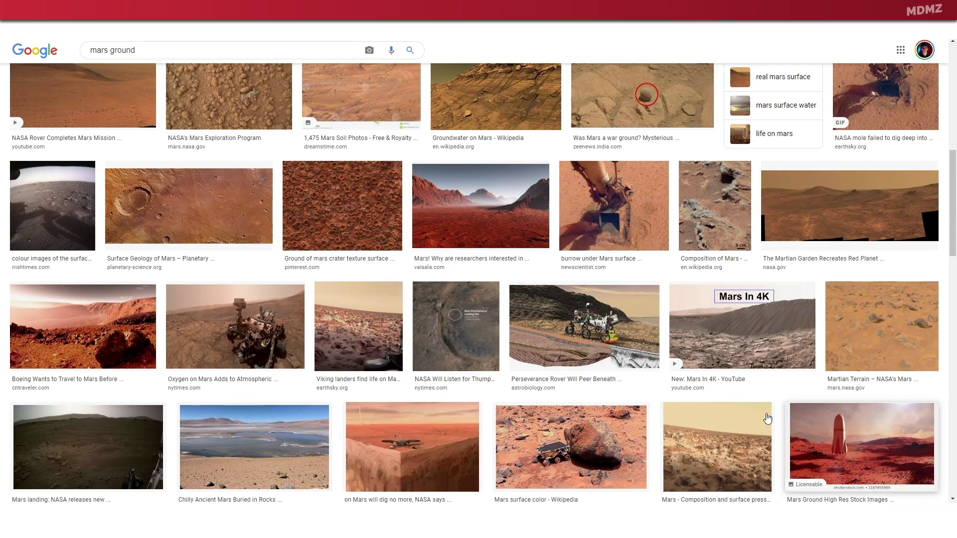
click(501, 196)
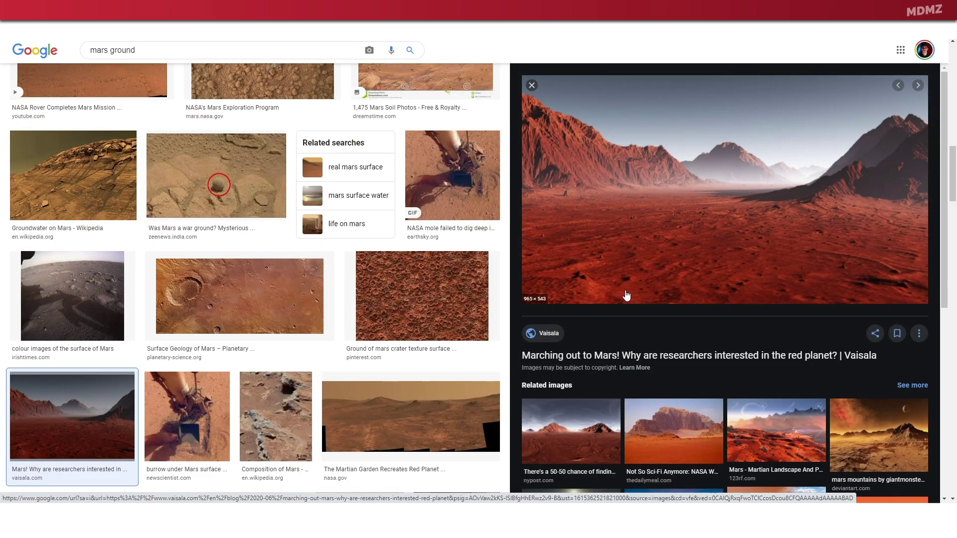
scroll(309, 257, down, 5)
scroll(310, 258, up, 6)
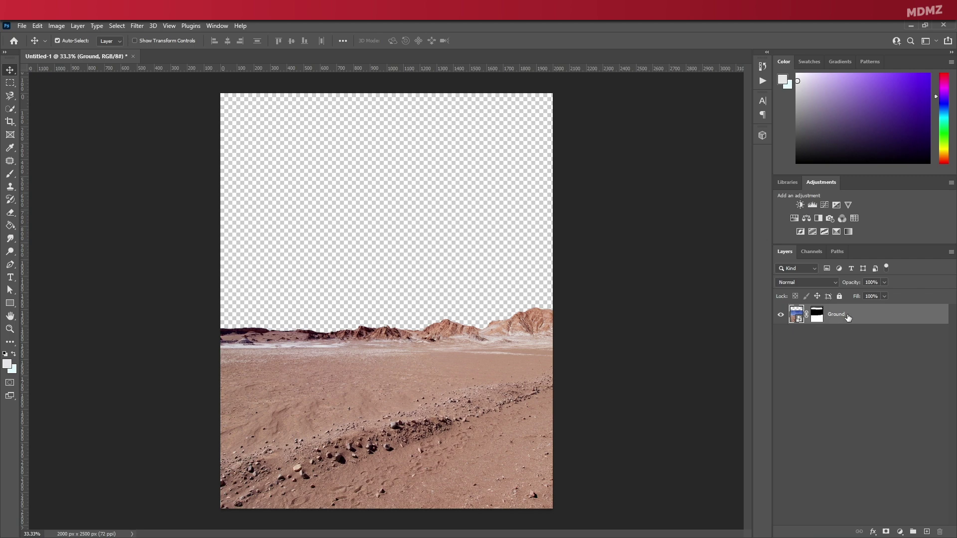
Clip a colorized Hue/Saturation adjustment to Ground with hue 8, saturation 75 and lightness -64.
click(795, 217)
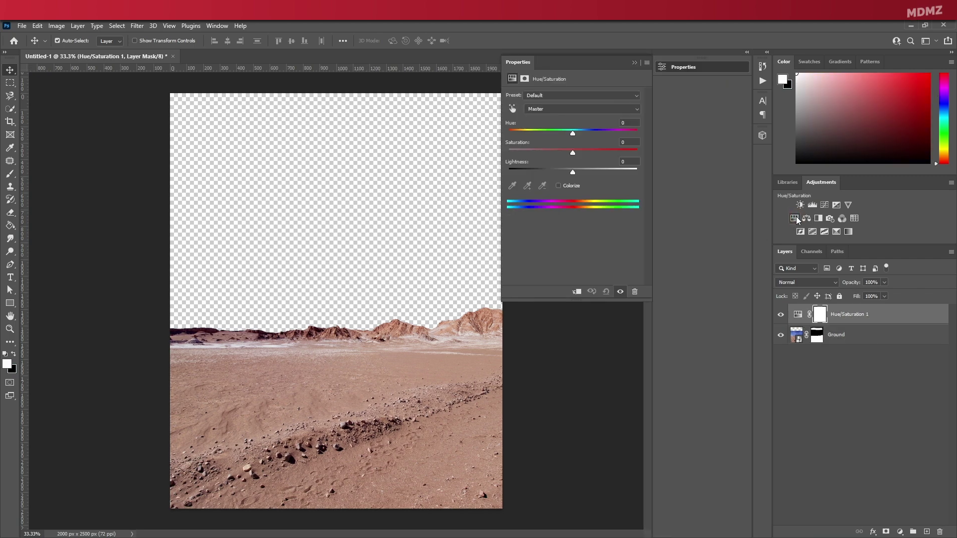
right_click(857, 314)
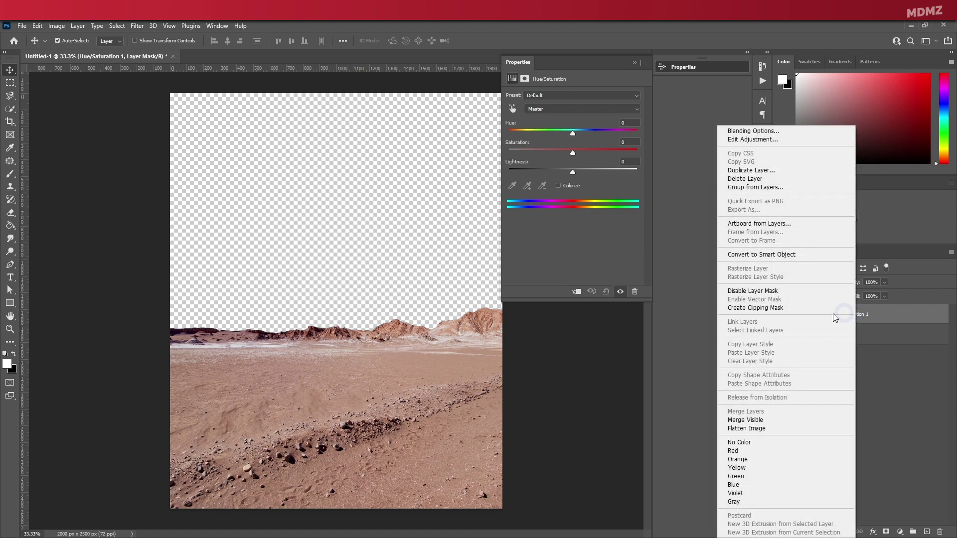
click(807, 308)
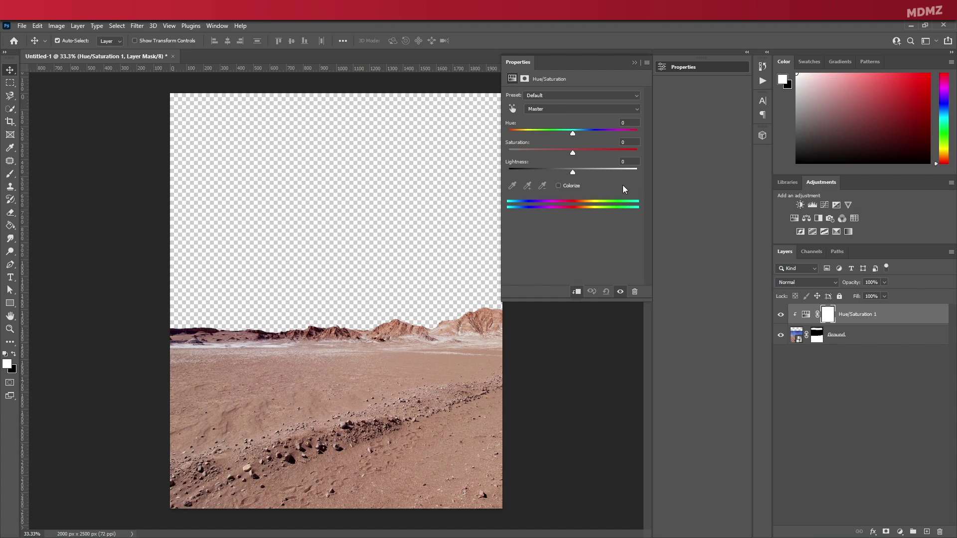
click(558, 186)
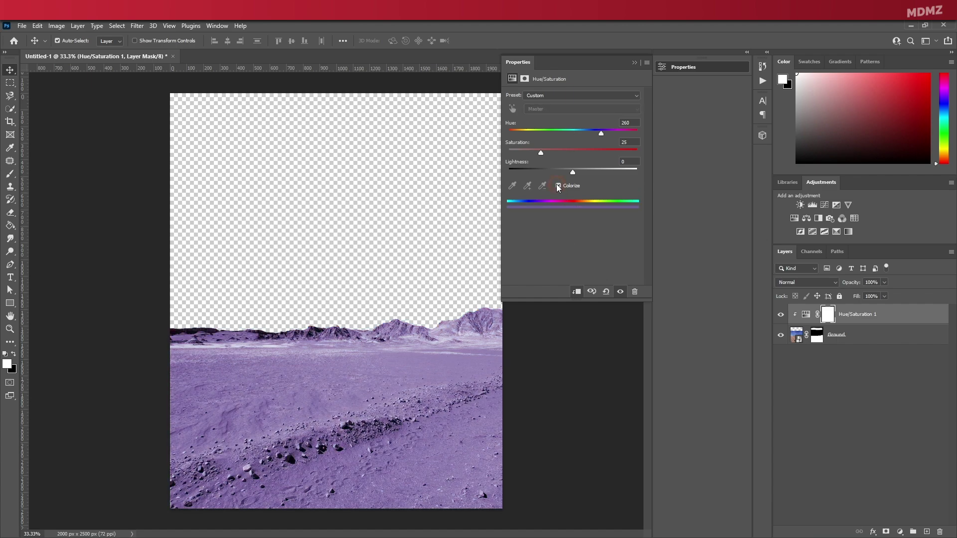
drag(594, 132, 585, 153)
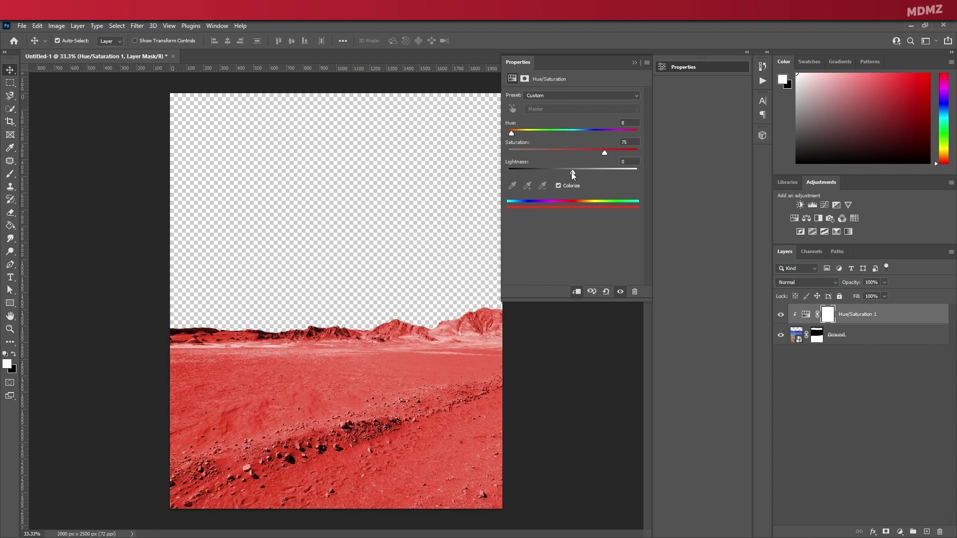
drag(572, 172, 538, 170)
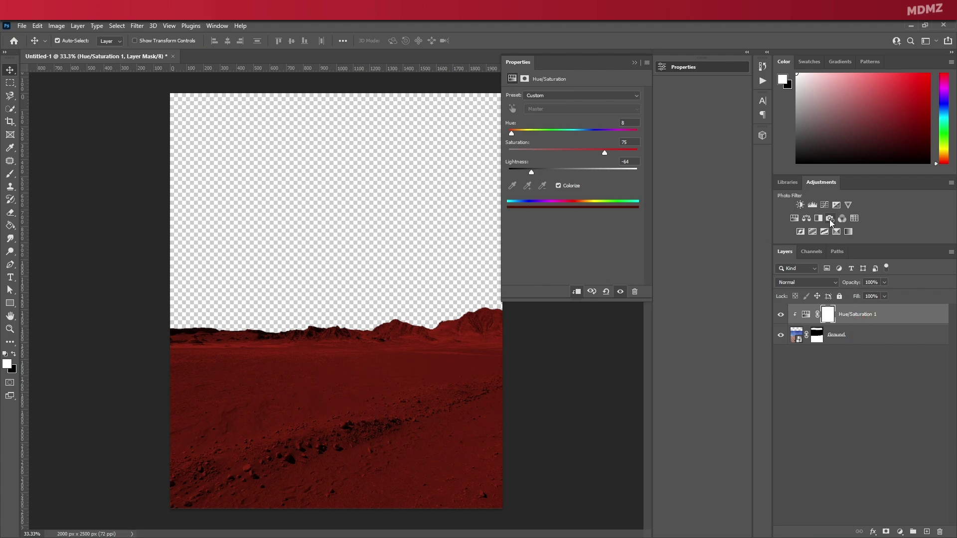
Clip a Brightness/Contrast adjustment to the Ground layer and lower its brightness to darken the red terrain.
click(800, 205)
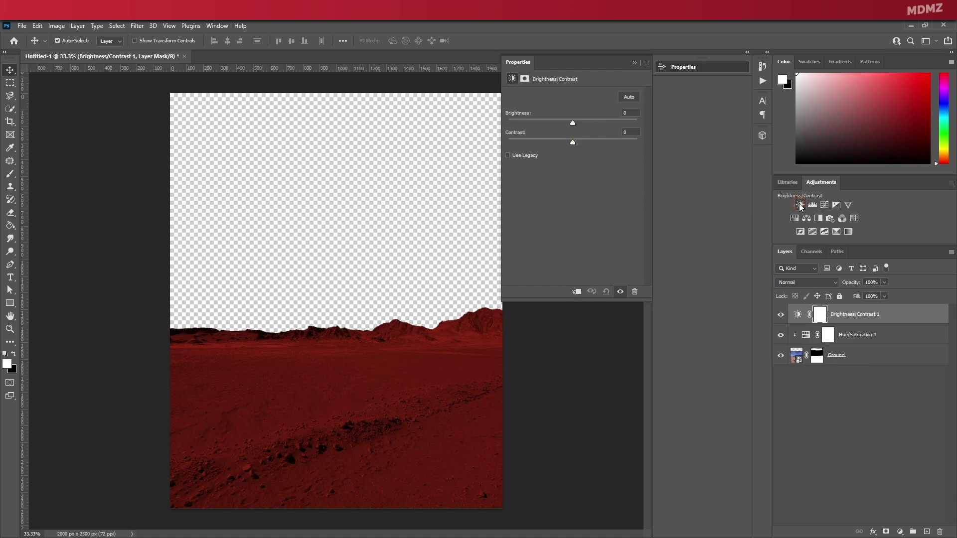
right_click(849, 317)
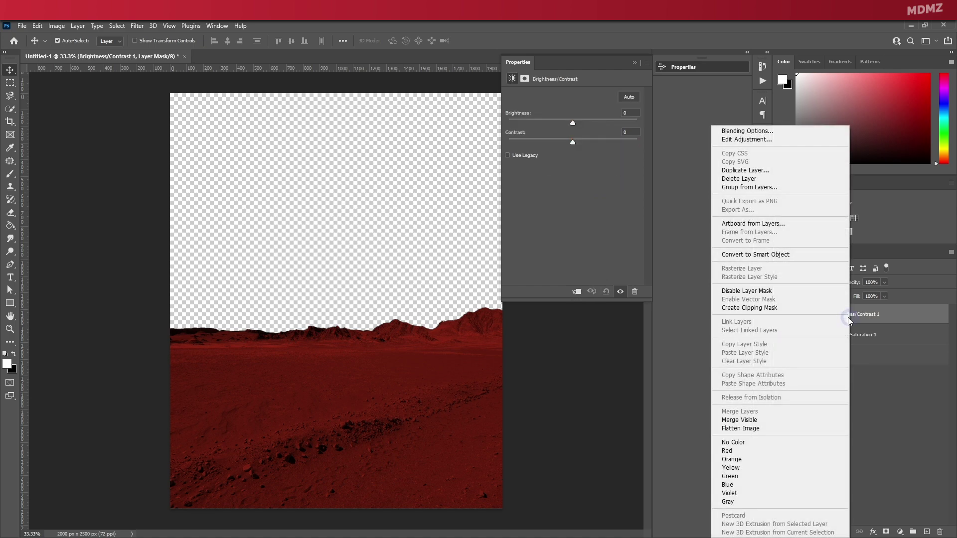
click(799, 308)
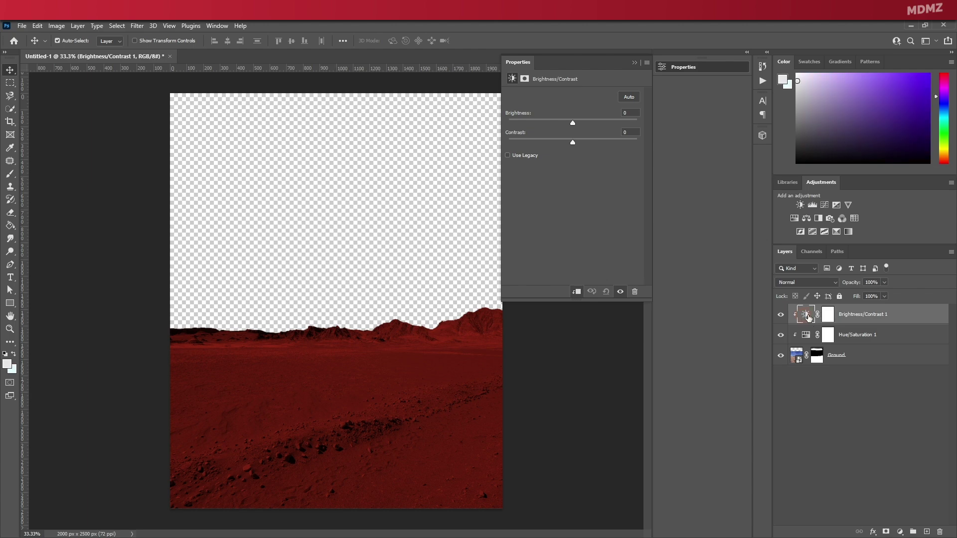
drag(572, 124, 544, 121)
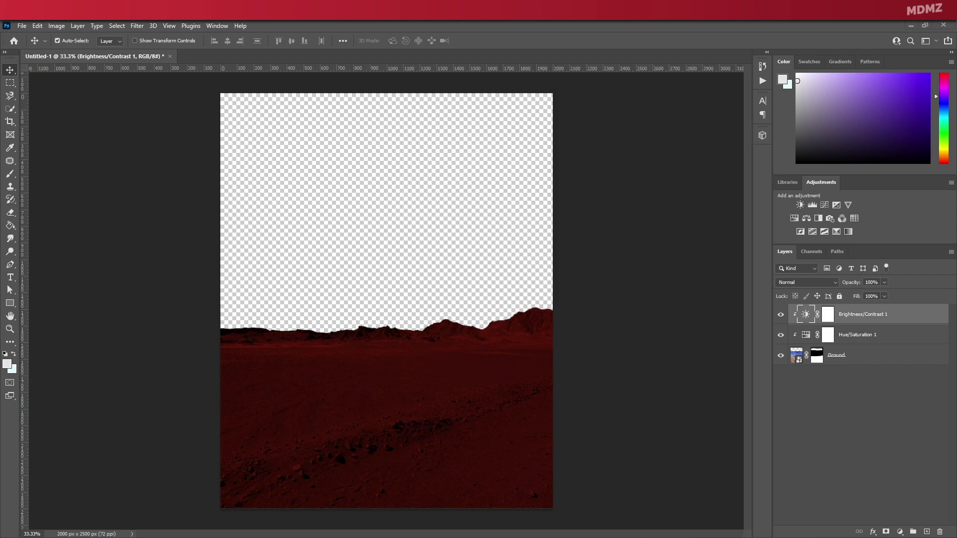
Place the starry Milky Way photo, scale it to about 55% and position it over the upper canvas.
drag(344, 534, 347, 294)
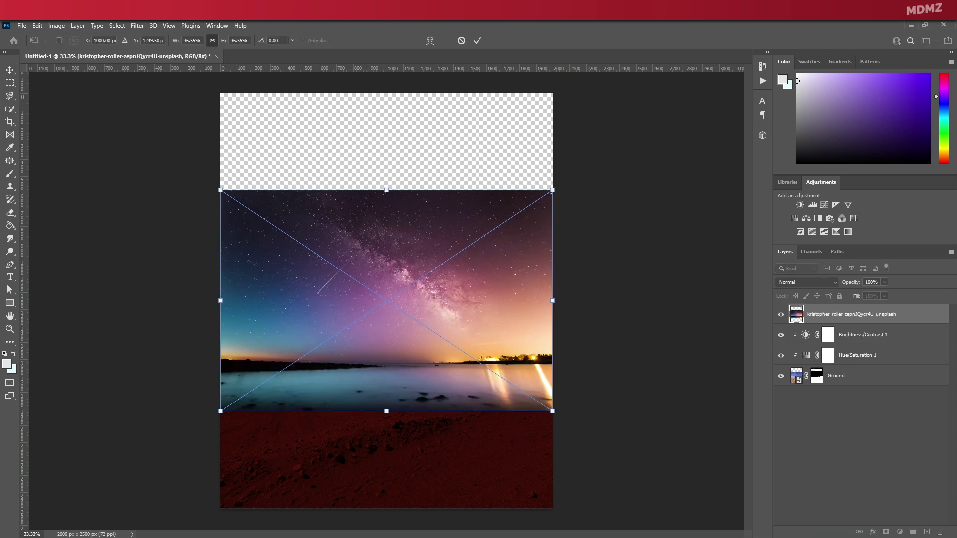
drag(220, 412, 63, 516)
drag(387, 300, 384, 222)
drag(67, 421, 13, 457)
mouse_move(455, 355)
mouse_down()
mouse_move(409, 343)
mouse_move(414, 353)
mouse_move(464, 351)
mouse_up()
drag(569, 450, 537, 410)
drag(447, 375, 510, 380)
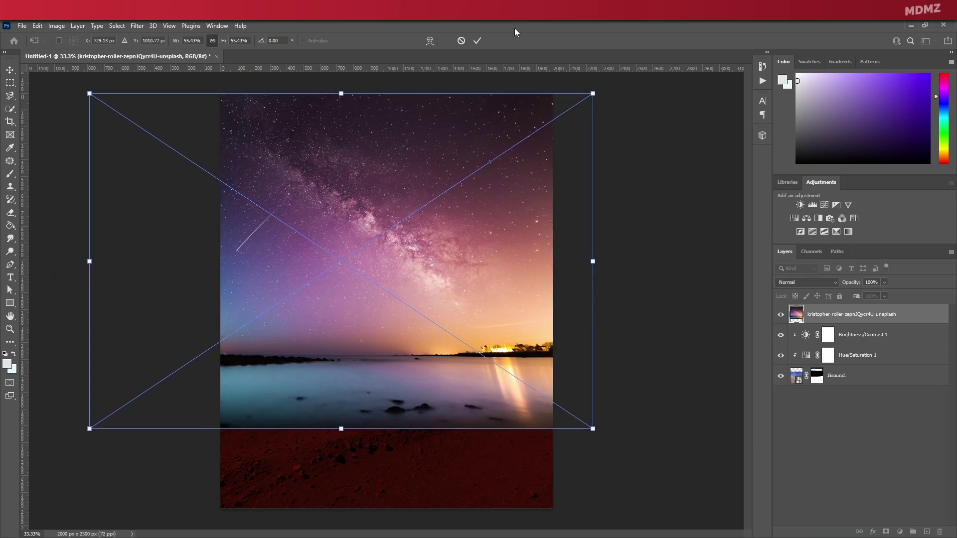
click(478, 41)
Move the Milky Way layer beneath Ground, shift the sky slightly upward, and rename the layer Galaxy.
drag(846, 319, 849, 399)
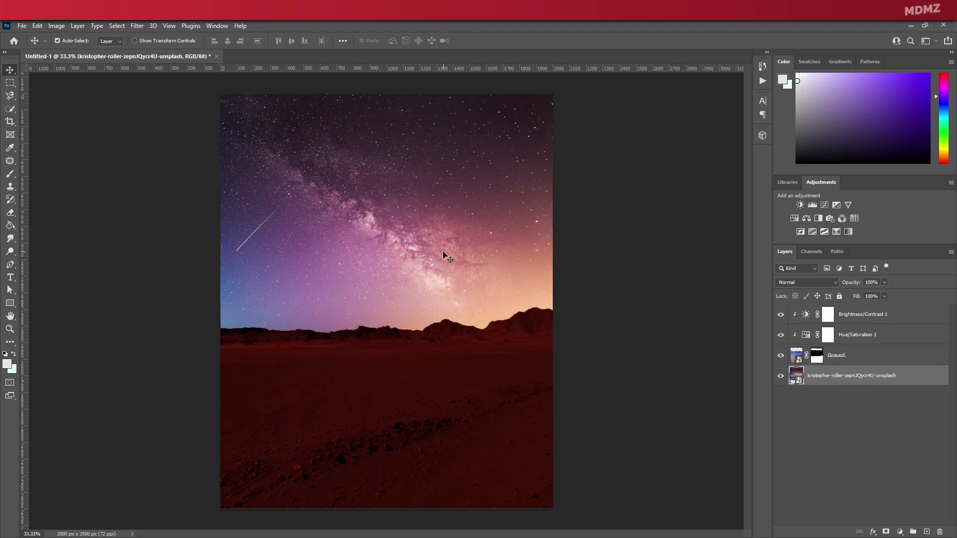
mouse_move(443, 255)
mouse_down()
mouse_move(447, 216)
mouse_move(444, 246)
mouse_move(438, 239)
mouse_move(453, 246)
mouse_up()
double_click(817, 376)
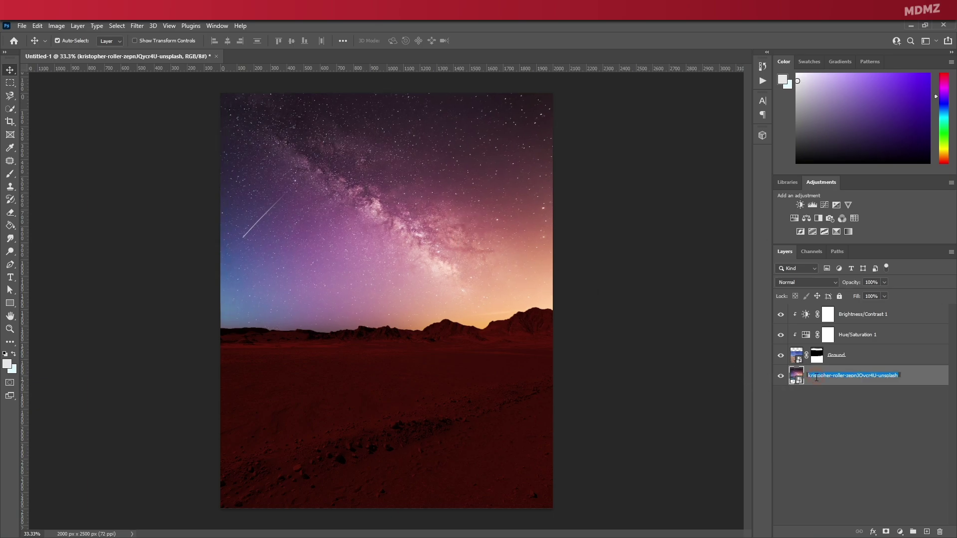
text(Galaxy)
key(Return)
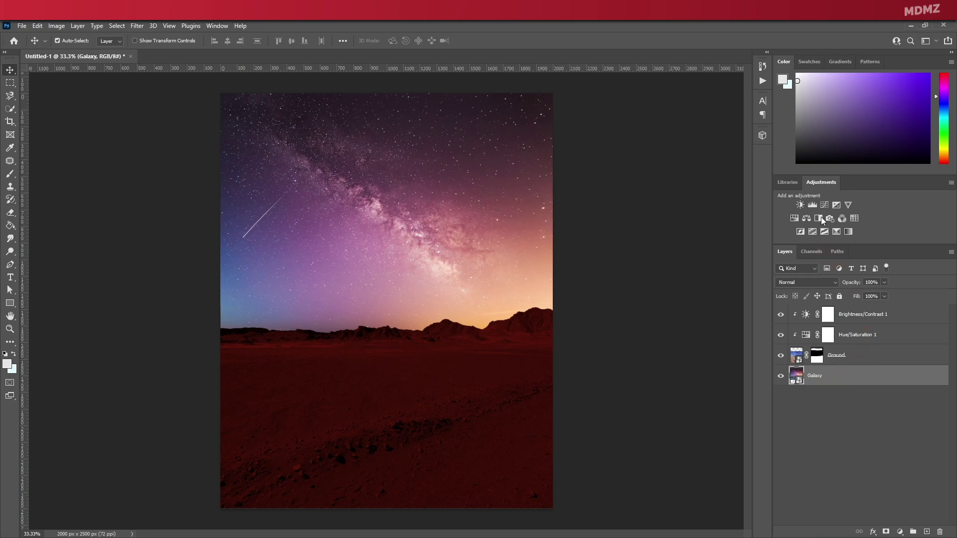
Clip an Exposure adjustment to the Galaxy layer with exposure -2.48 and gamma correction 0.68.
click(837, 205)
right_click(851, 385)
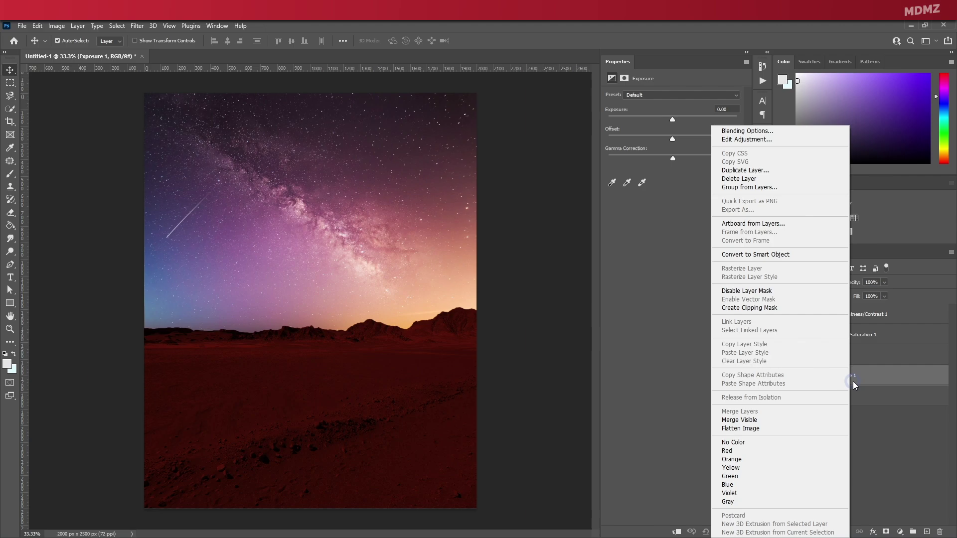
click(763, 309)
drag(672, 119, 648, 119)
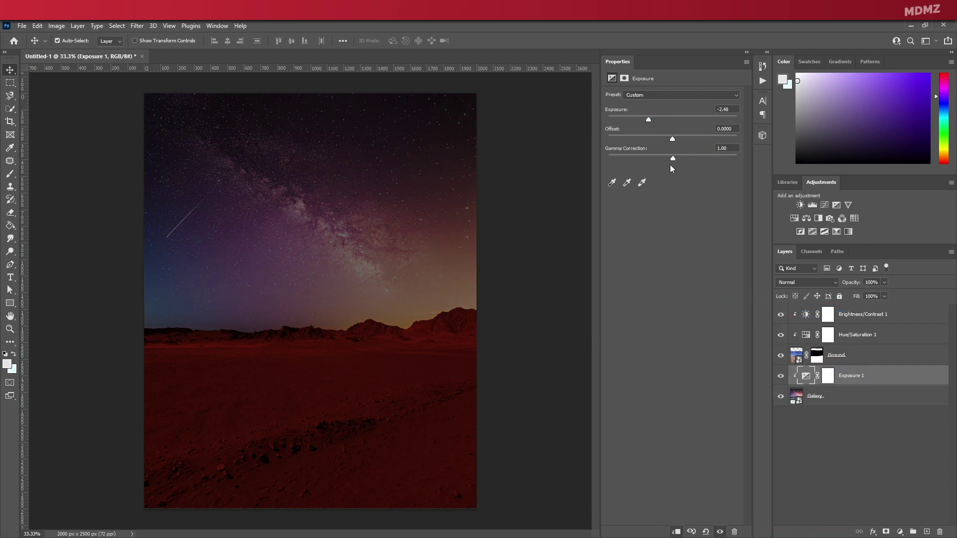
mouse_move(671, 158)
mouse_down()
mouse_move(660, 156)
mouse_move(689, 157)
mouse_up()
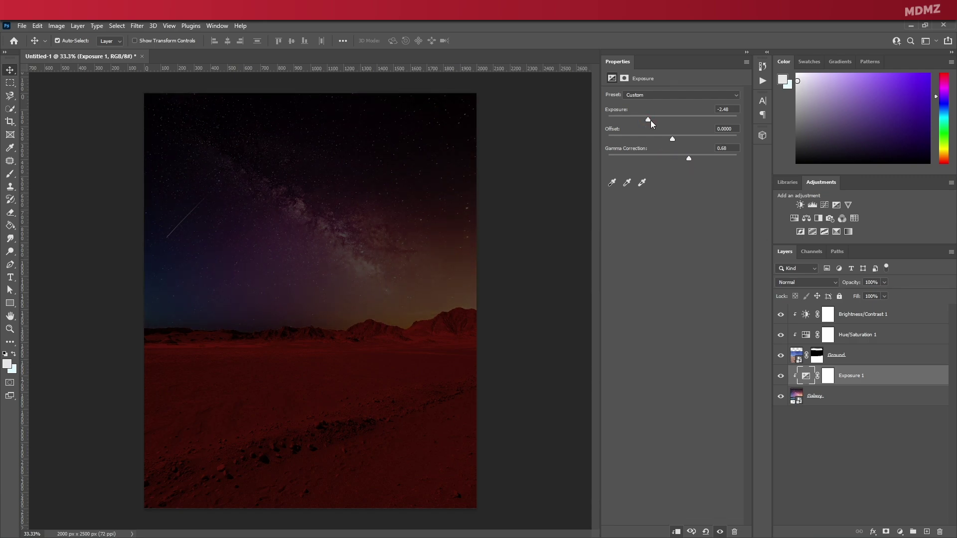
Set the Galaxy exposure adjustment to -1.60 and fine-tune its gamma correction.
drag(651, 120, 657, 121)
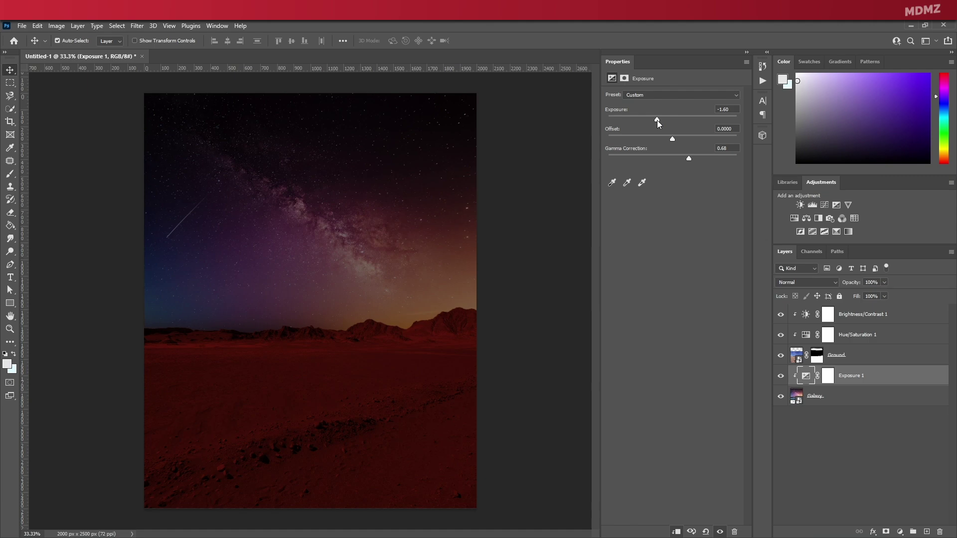
drag(690, 158, 687, 157)
click(823, 398)
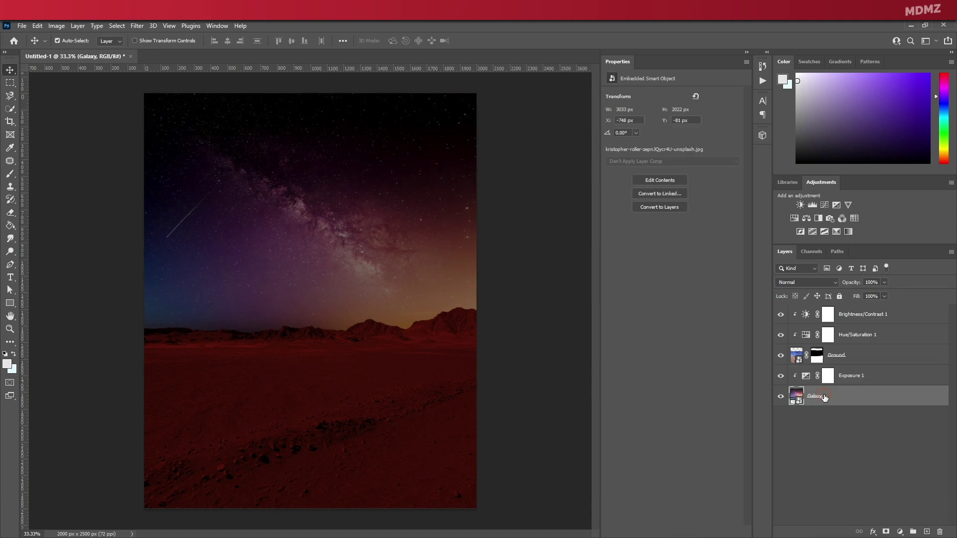
Clip a new Hue/Saturation adjustment above the Ground's Brightness/Contrast layer and shift its hue to +29.
click(852, 356)
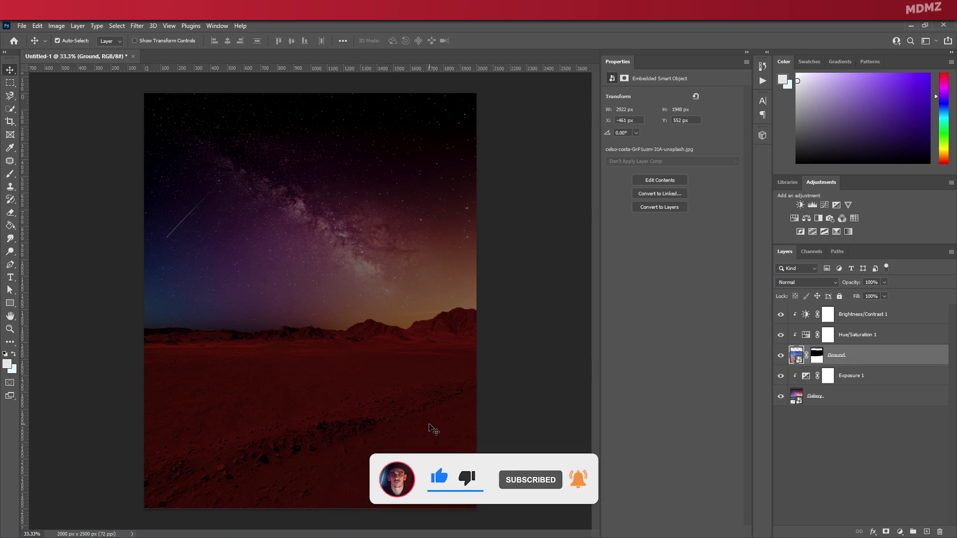
click(864, 317)
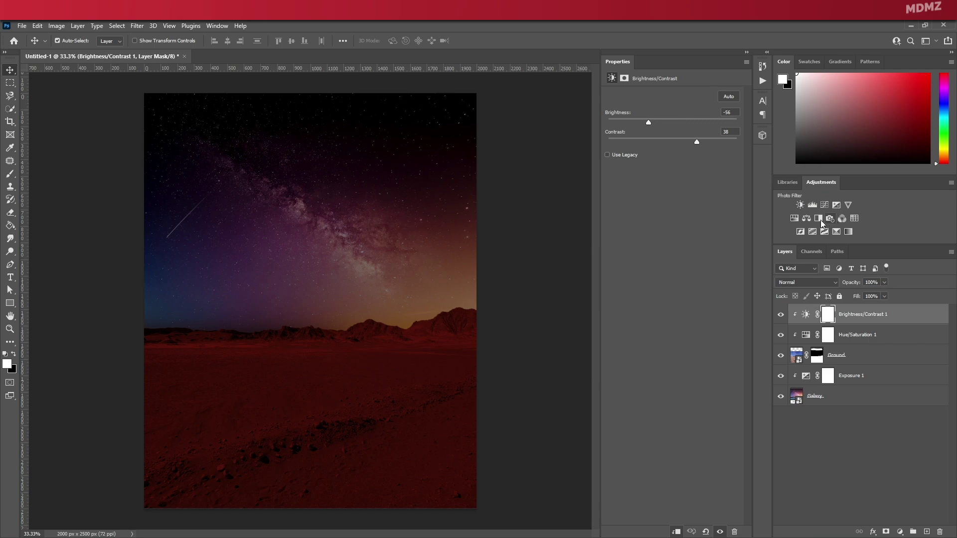
click(794, 219)
right_click(857, 316)
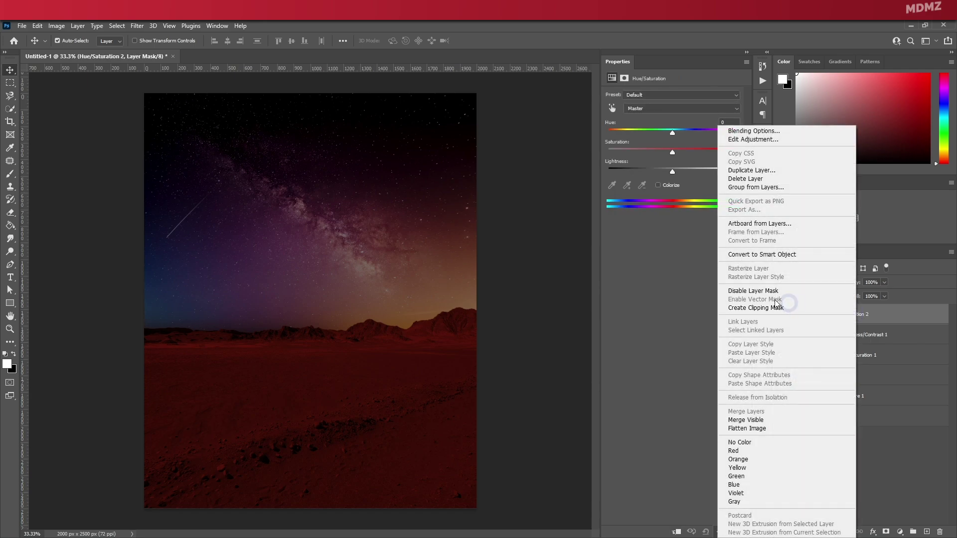
click(761, 303)
drag(672, 132, 683, 132)
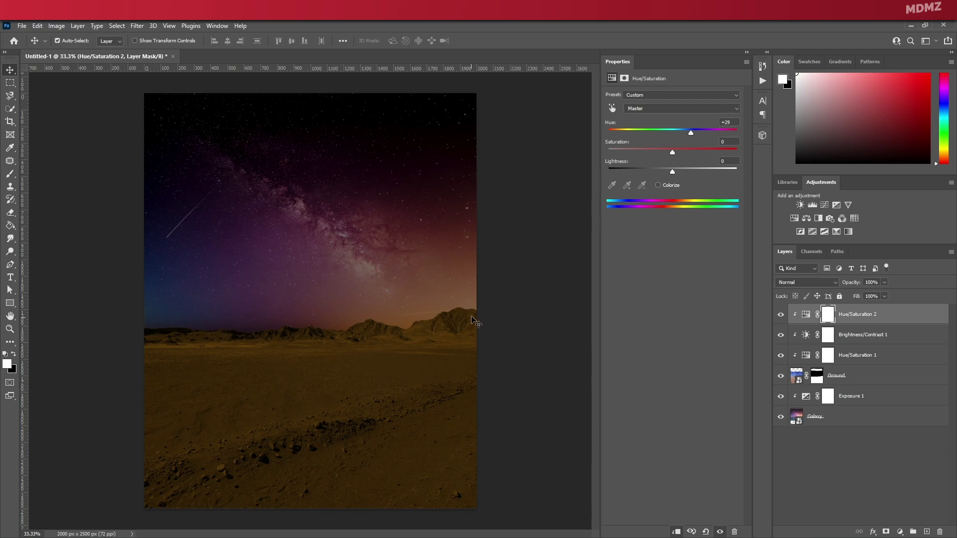
Set the new Hue/Saturation adjustment to hue +22, saturation +63 and lightness +16.
drag(690, 153, 713, 152)
mouse_move(690, 132)
mouse_down()
mouse_move(681, 131)
mouse_move(692, 131)
mouse_up()
drag(674, 171, 688, 169)
drag(688, 173, 683, 172)
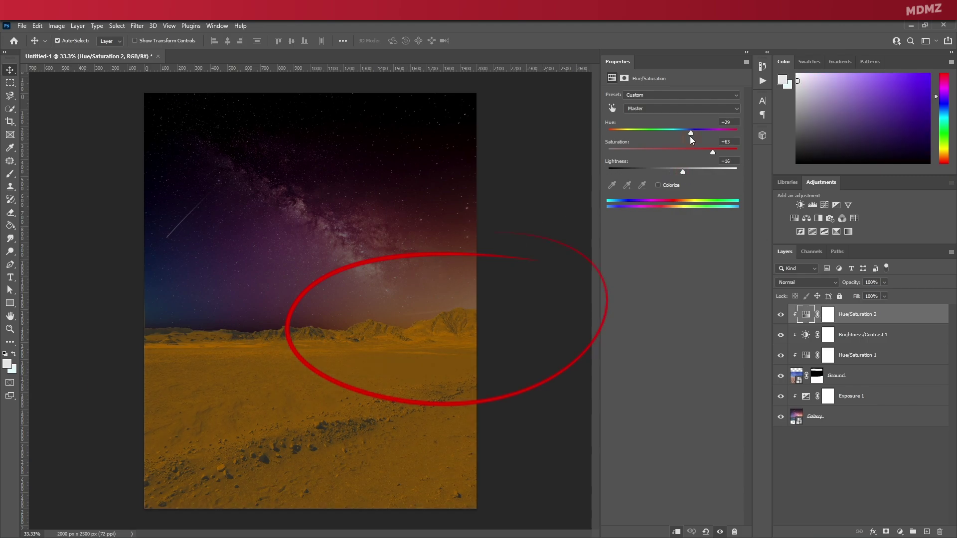
drag(690, 133, 687, 131)
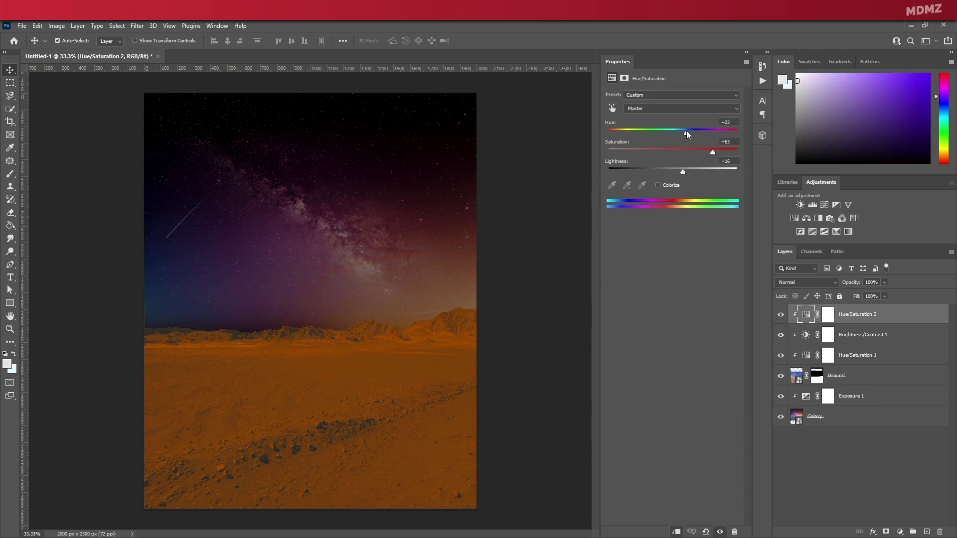
Invert the Hue/Saturation 2 mask to black and choose the soft round brush with white as foreground.
click(825, 315)
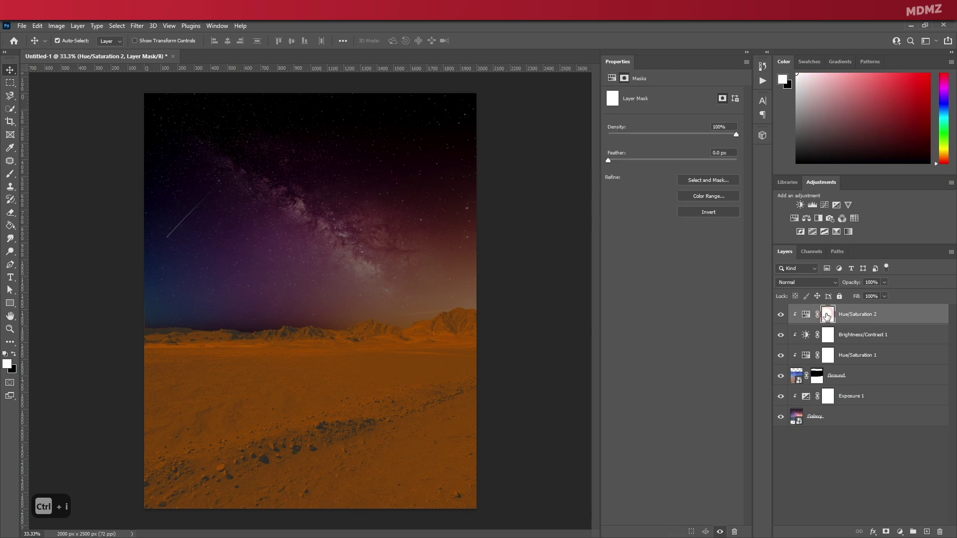
key(ctrl+i)
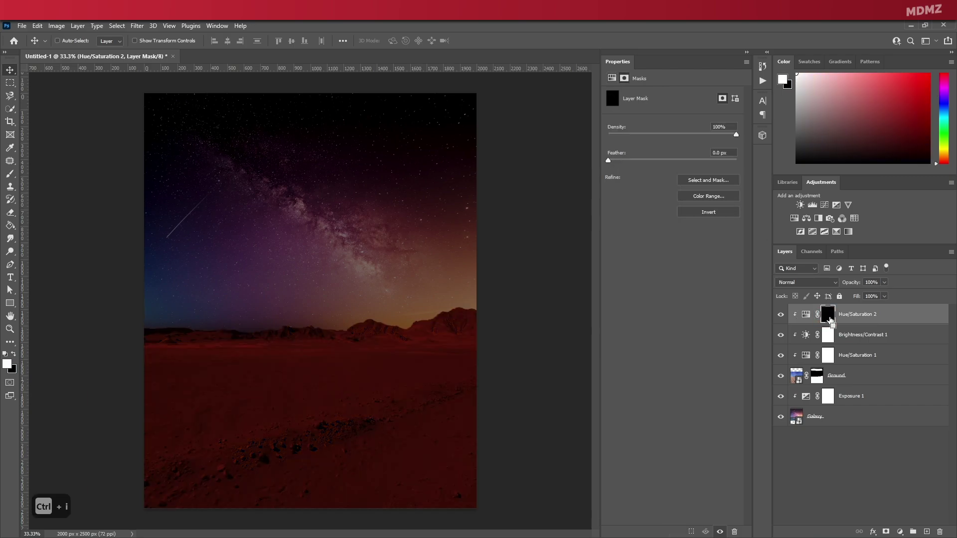
click(10, 174)
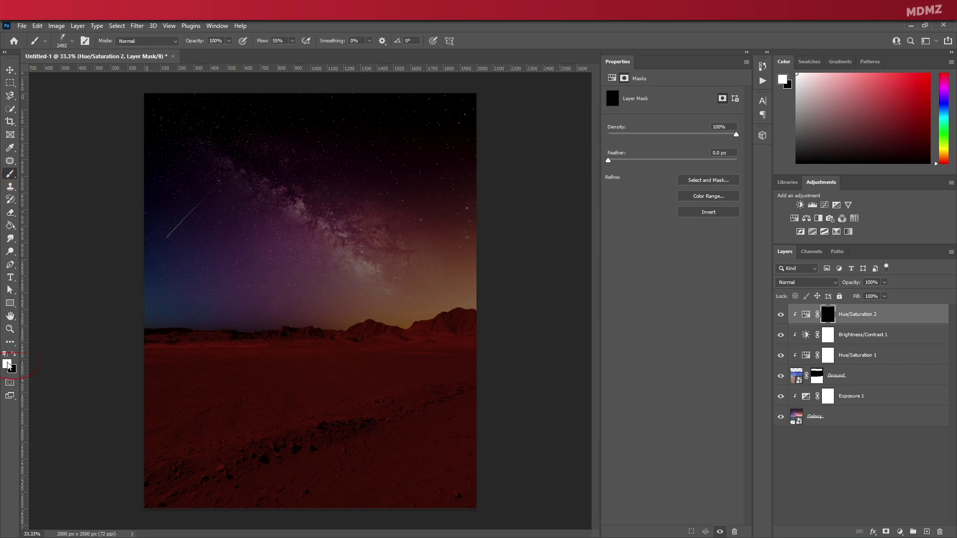
click(72, 41)
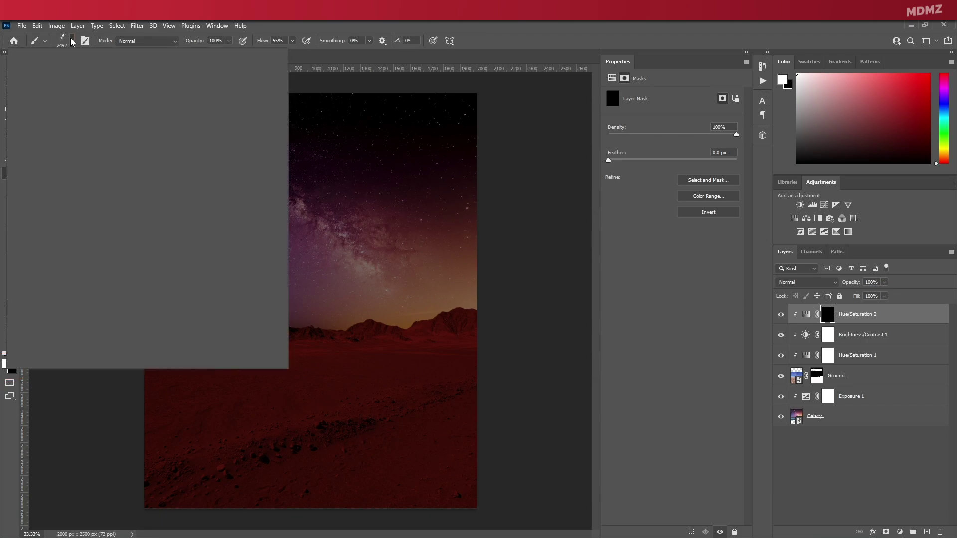
click(20, 135)
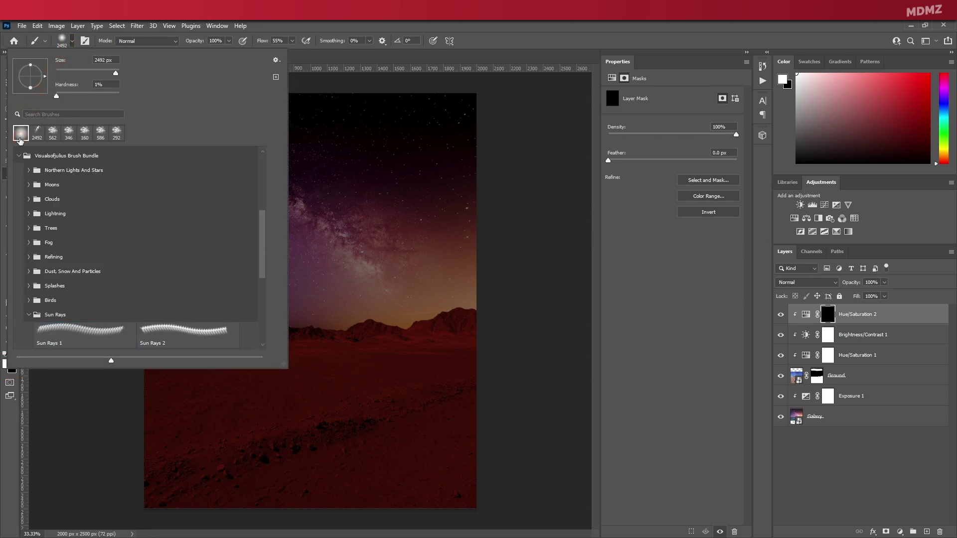
click(72, 40)
Paint white on the Hue/Saturation 2 mask over the right-hand mountains with the soft brush at 46% opacity.
drag(447, 306, 256, 311)
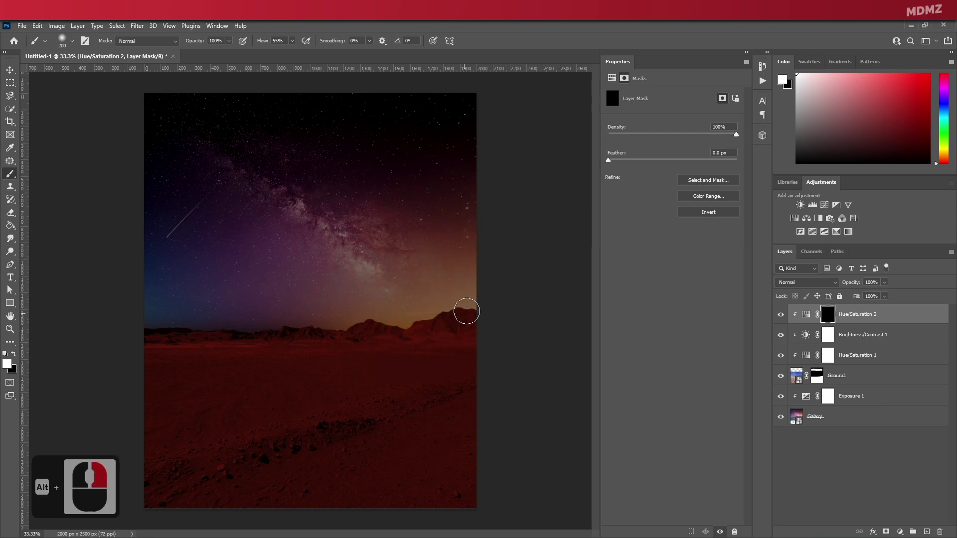
scroll(466, 310, up, 9)
scroll(517, 319, up, 2)
drag(416, 331, 421, 333)
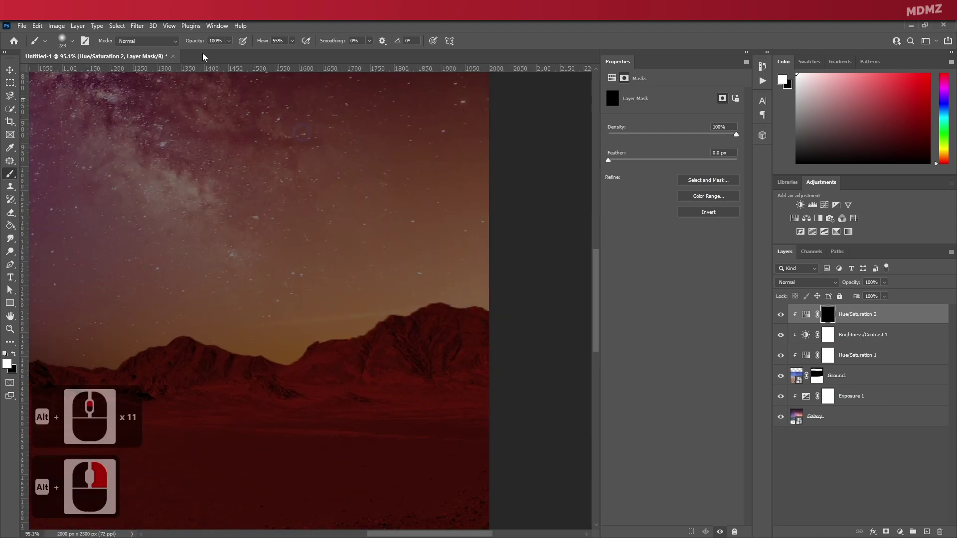
drag(193, 43, 166, 43)
drag(467, 312, 501, 292)
mouse_move(326, 325)
mouse_down()
mouse_move(103, 329)
mouse_move(442, 337)
mouse_move(481, 362)
mouse_move(351, 324)
mouse_move(489, 289)
mouse_up()
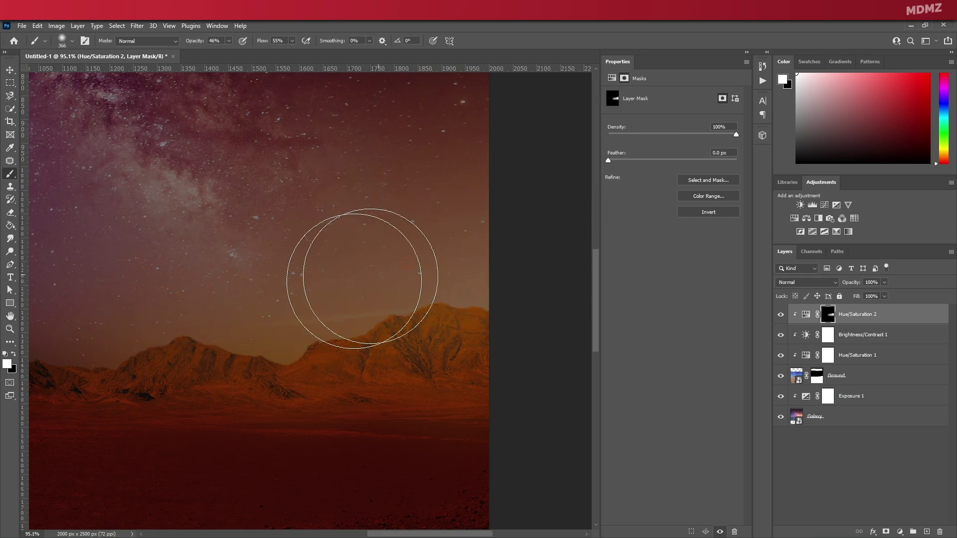
Toggle the visibility of Hue/Saturation 2 to compare the mountains with and without the orange light.
alt+scroll(363, 301, down, 12)
alt+scroll(360, 304, up, 3)
alt+right_click(447, 327)
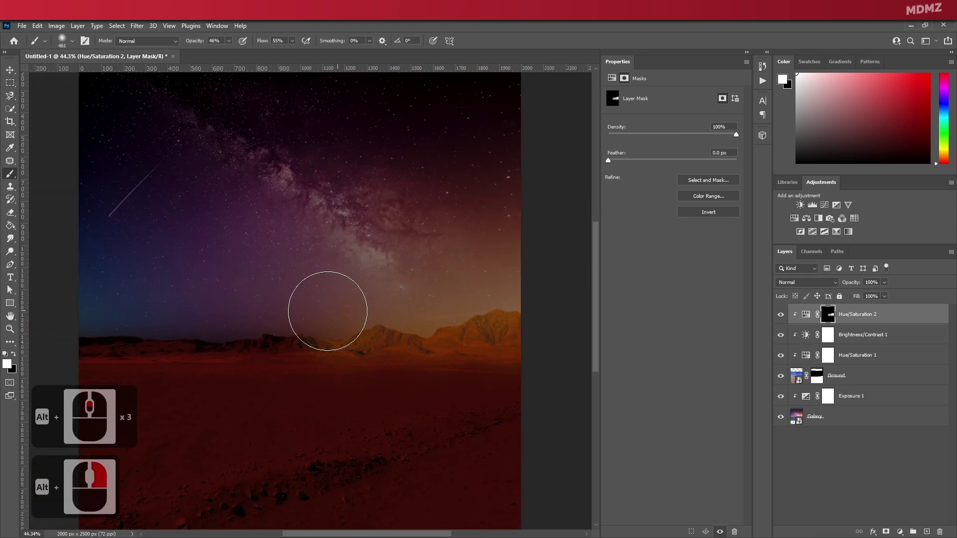
alt+scroll(440, 296, down, 4)
click(781, 315)
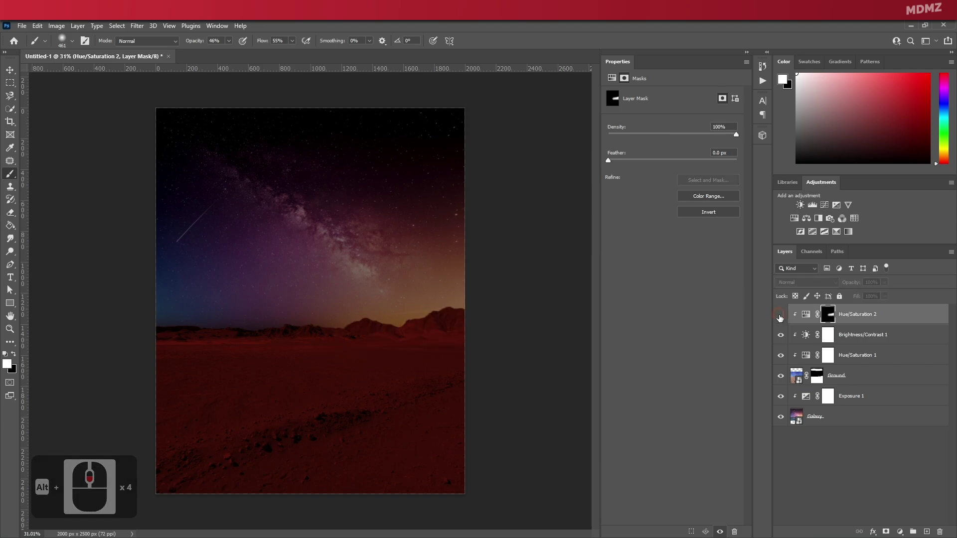
click(780, 315)
click(781, 315)
click(781, 315)
Paint black on the Hue/Saturation 2 mask to soften the orange glow on the ground below the right-hand mountains.
key(x)
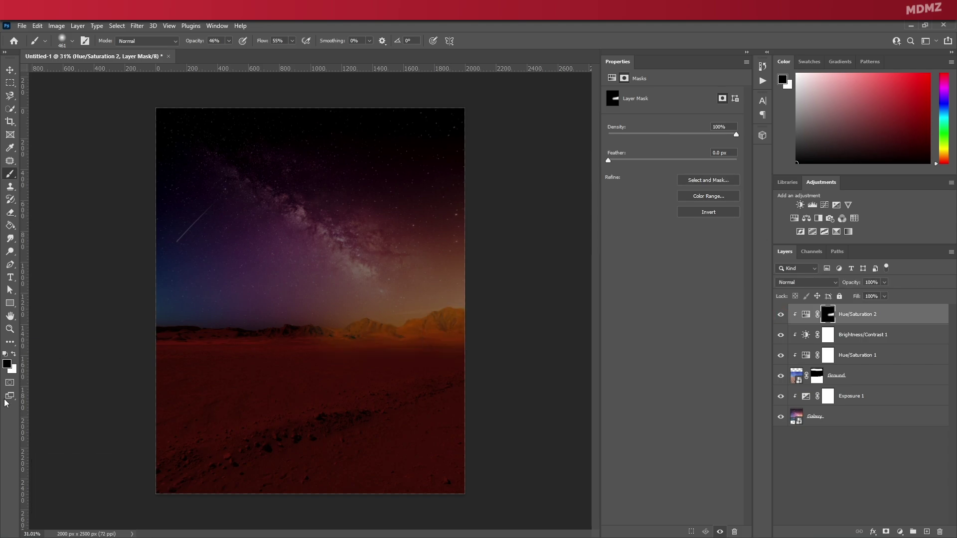
alt+right_click(444, 363)
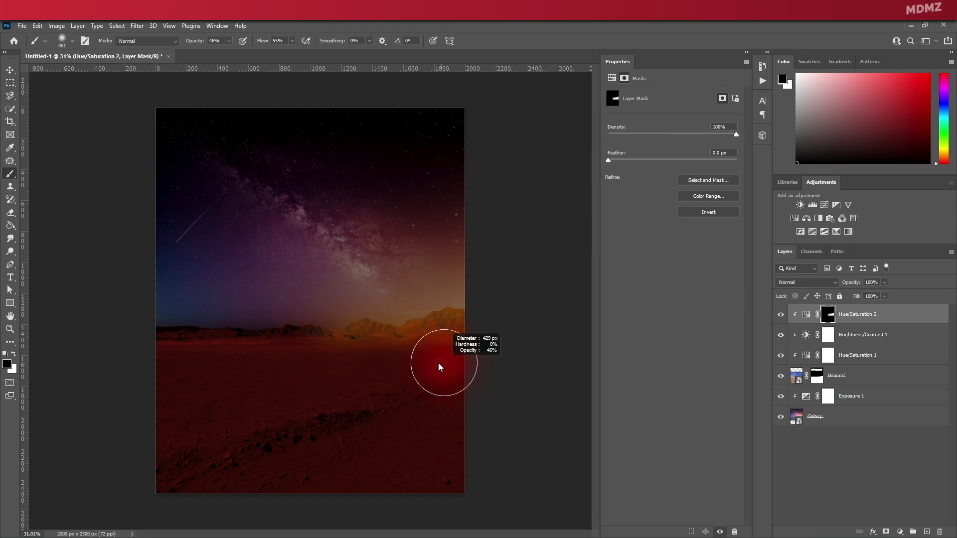
alt+right_click(449, 355)
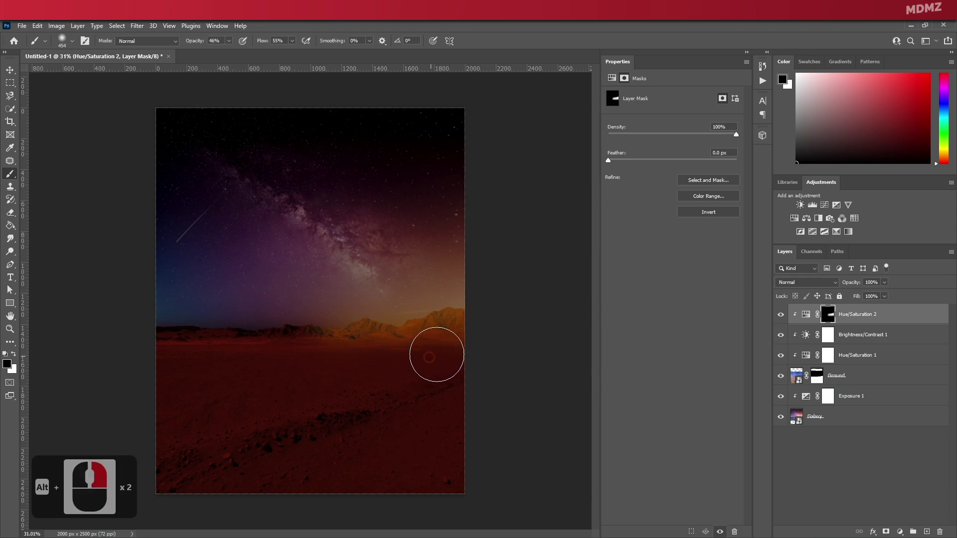
drag(452, 355, 394, 368)
click(429, 338)
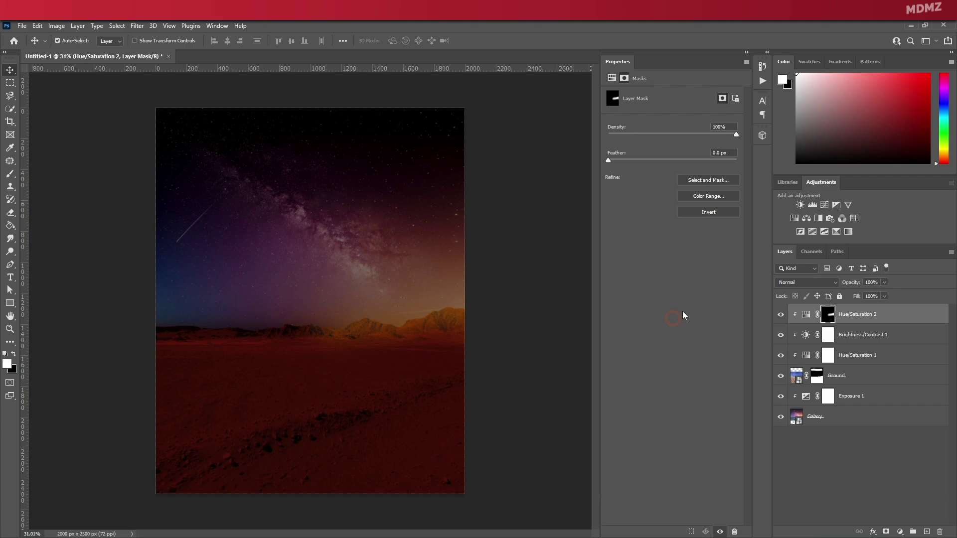
Clip a third Hue/Saturation adjustment to the Ground stack, colorized with hue 207, saturation 46 and lightness +6.
click(852, 314)
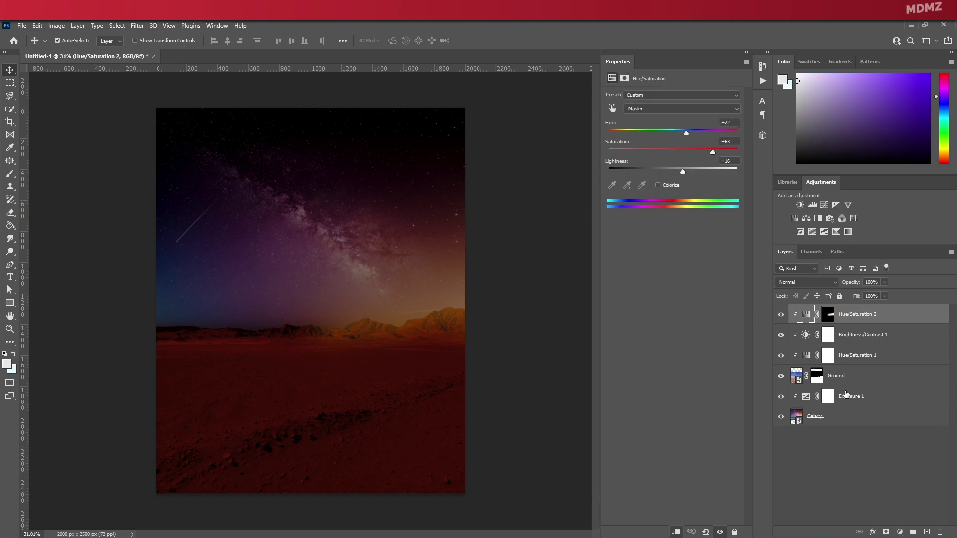
click(794, 218)
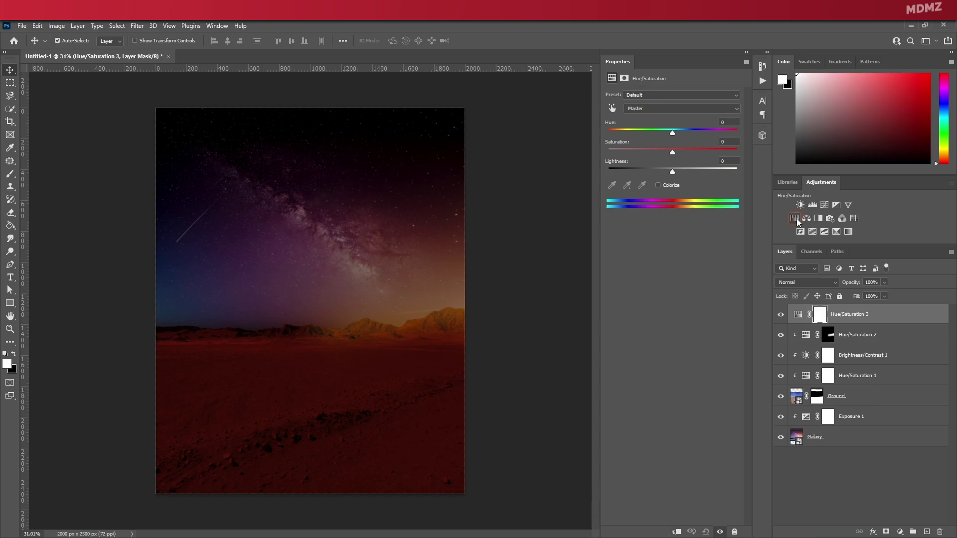
right_click(872, 314)
click(807, 308)
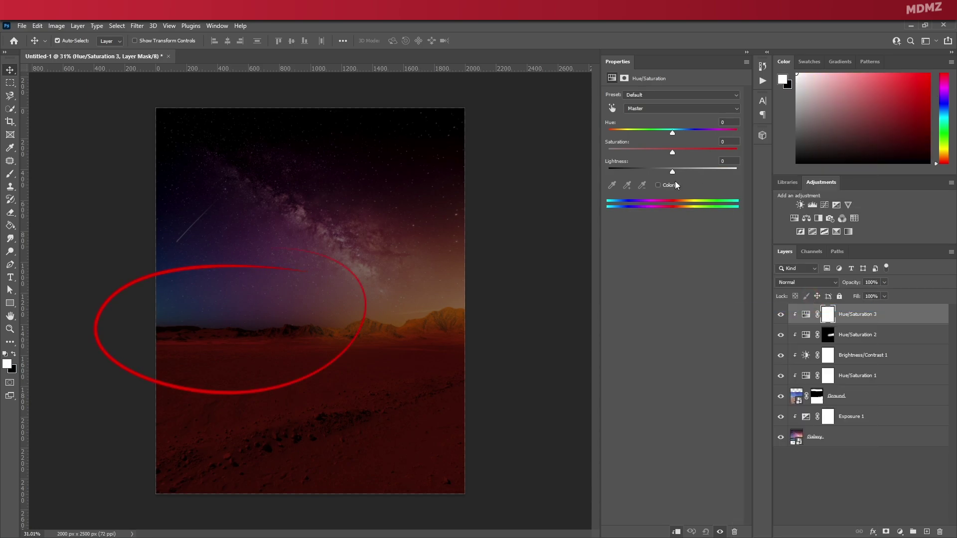
click(658, 185)
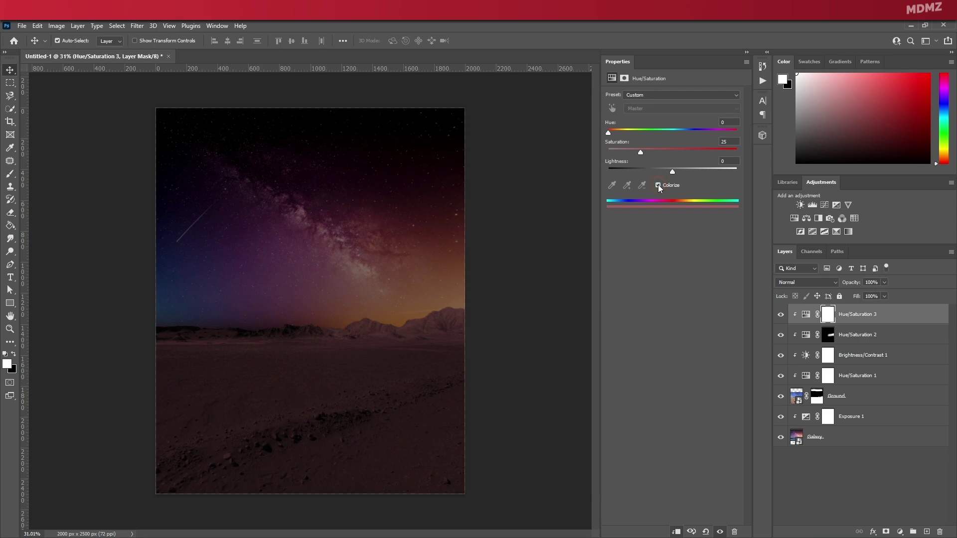
drag(608, 133, 686, 133)
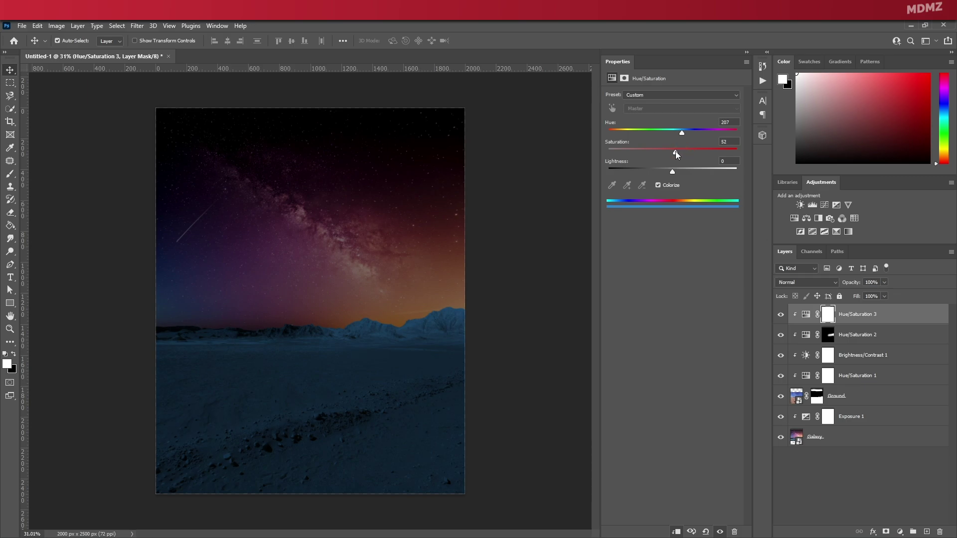
drag(674, 170, 674, 172)
Invert the Hue/Saturation 3 mask to black and paint white over the left-hand mountains with a large soft brush at 46% opacity.
click(829, 314)
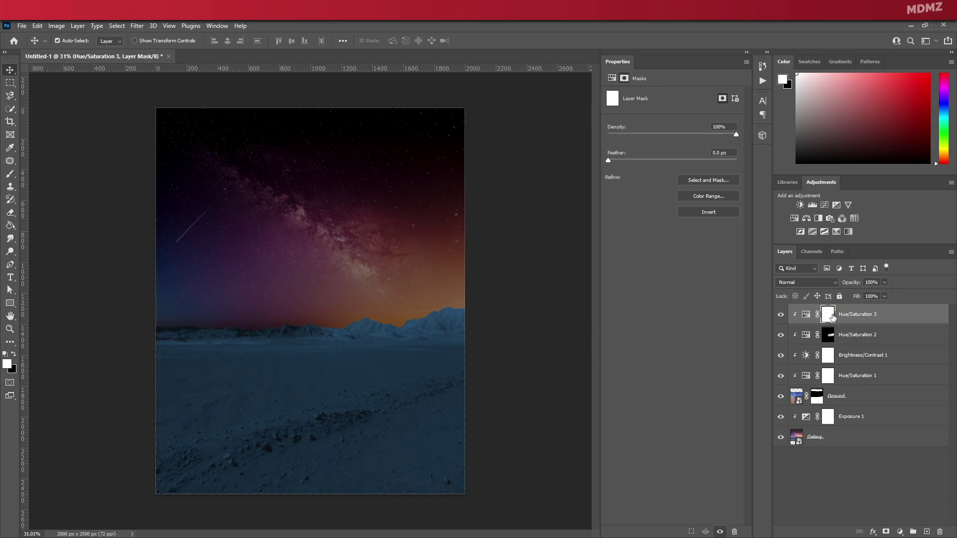
key(ctrl+i)
click(10, 174)
alt+right_click(214, 324)
scroll(160, 327, up, 10)
alt+right_click(272, 332)
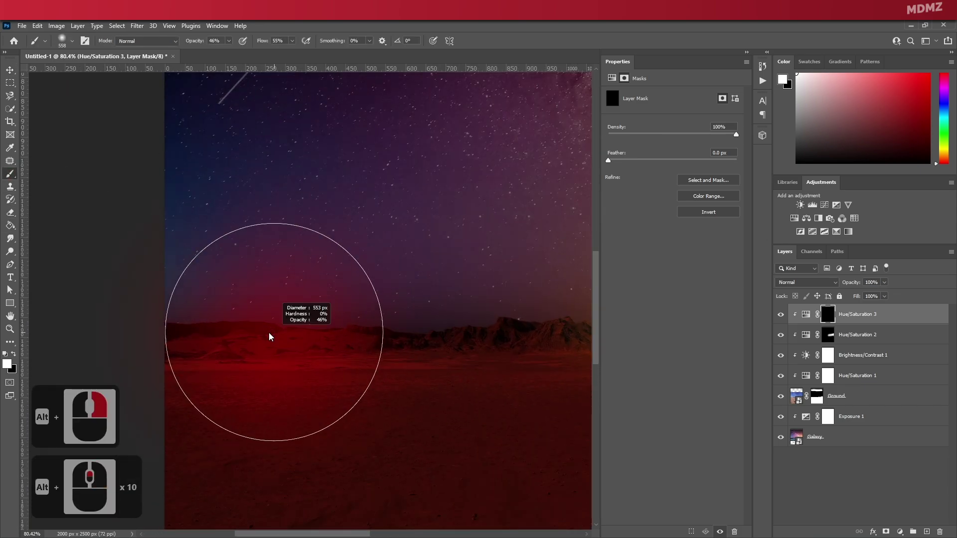
drag(189, 292, 293, 272)
alt+right_click(289, 270)
mouse_move(263, 325)
mouse_down()
mouse_move(471, 318)
mouse_move(234, 317)
mouse_move(491, 324)
mouse_move(337, 309)
mouse_move(328, 327)
mouse_move(275, 316)
mouse_move(362, 325)
mouse_move(465, 317)
mouse_up()
Extend the blue tint along the left horizon by painting more white on the mask with a brush of about 449 px.
alt+right_click(344, 317)
scroll(318, 317, down, 12)
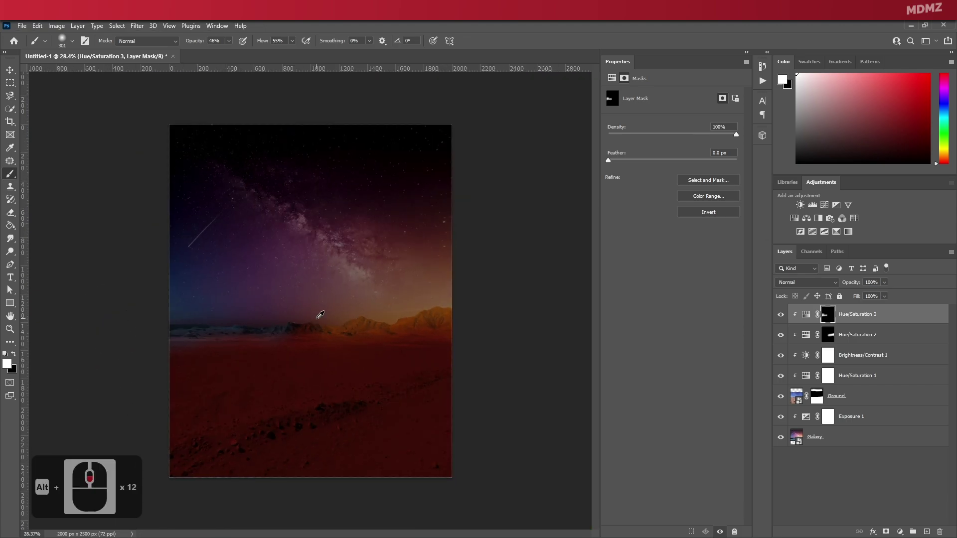
alt+right_click(294, 320)
drag(271, 325, 178, 315)
Raise the blue Hue/Saturation 3 adjustment to saturation 56 and lightness +13.
click(806, 314)
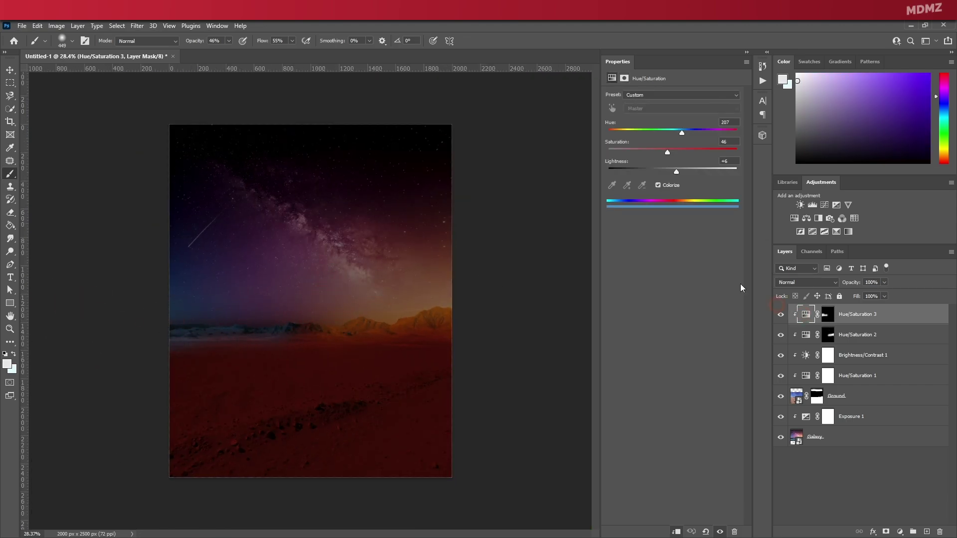
mouse_move(677, 172)
mouse_down()
mouse_move(664, 172)
mouse_move(684, 173)
mouse_up()
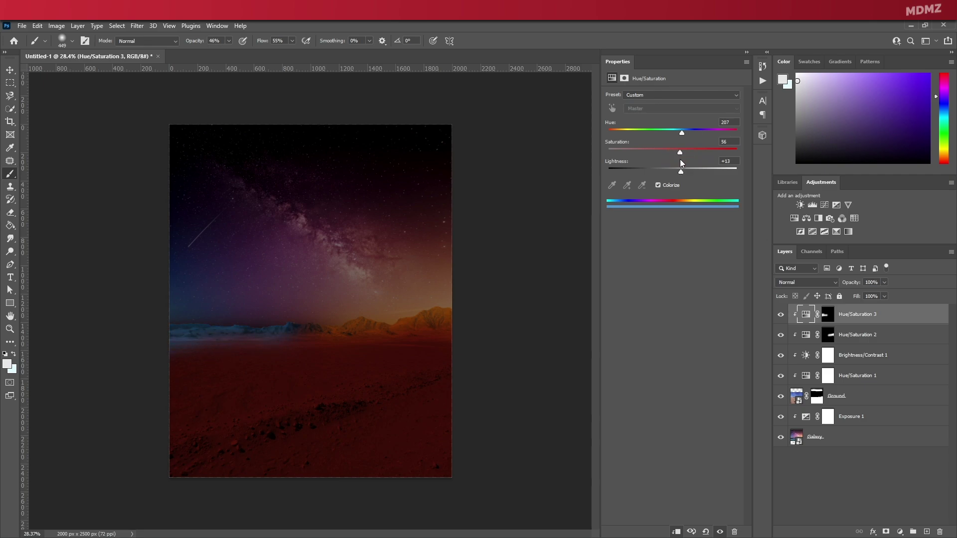
click(8, 74)
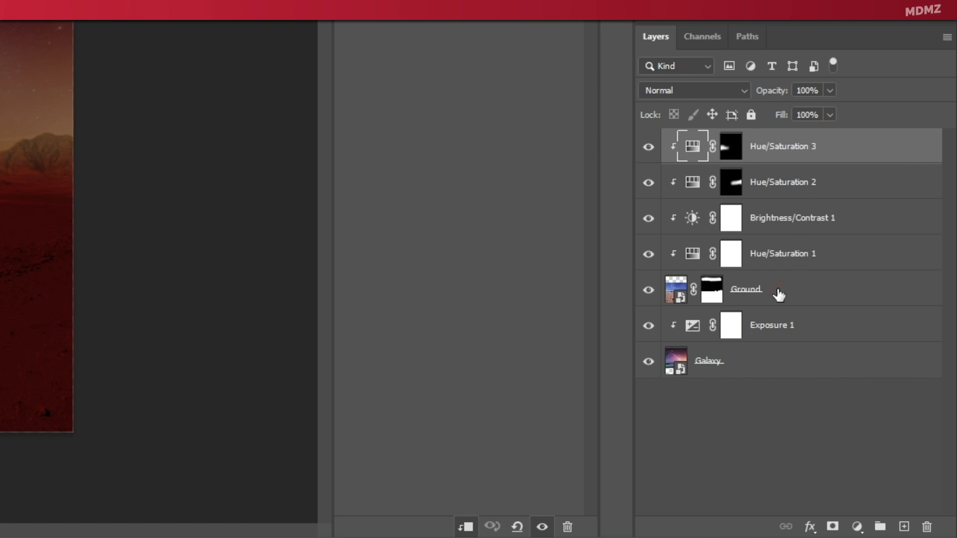
Group the Ground layer together with its four clipped adjustment layers.
shift+click(778, 295)
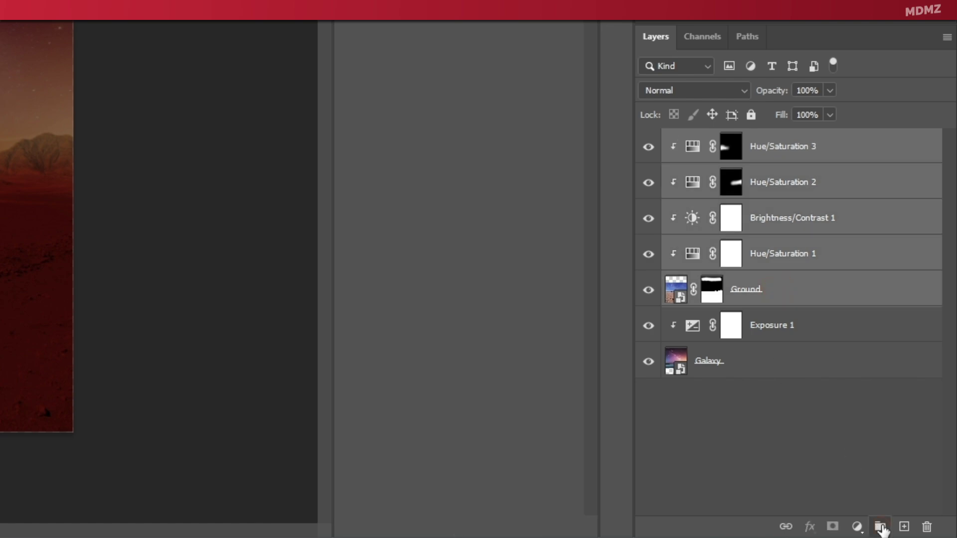
click(880, 527)
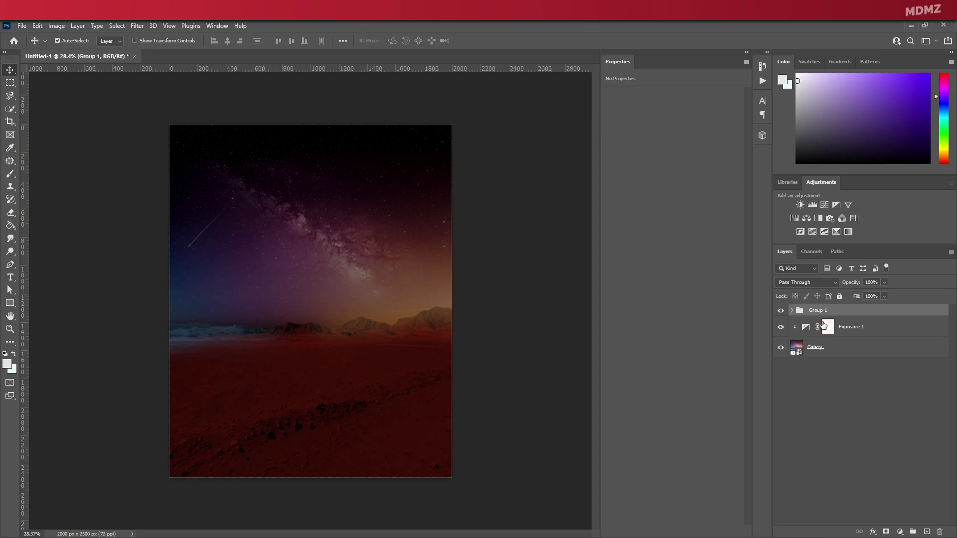
Rename the new layer group as Ground group.
double_click(820, 310)
text(Gr)
key(Return)
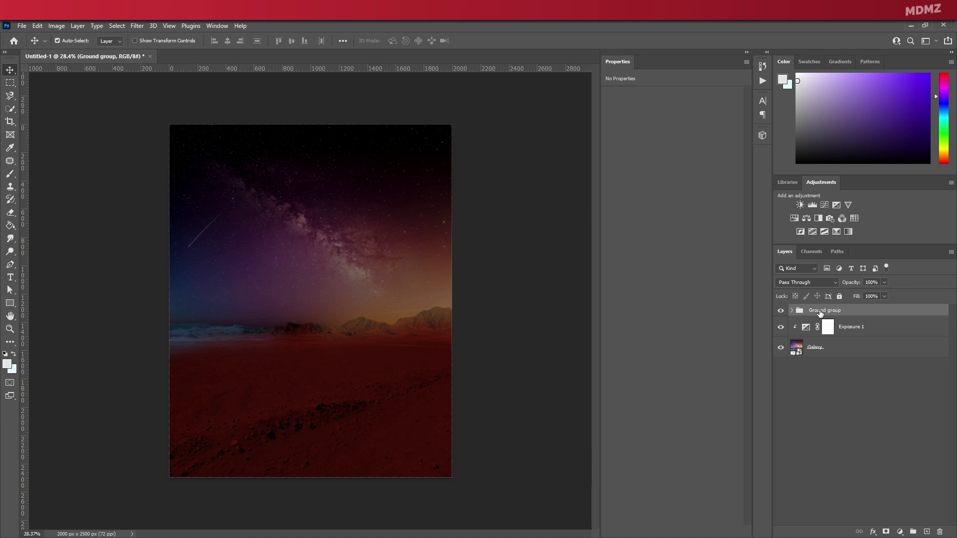
Add a new empty layer above Ground group and name it Fog.
click(926, 532)
double_click(815, 313)
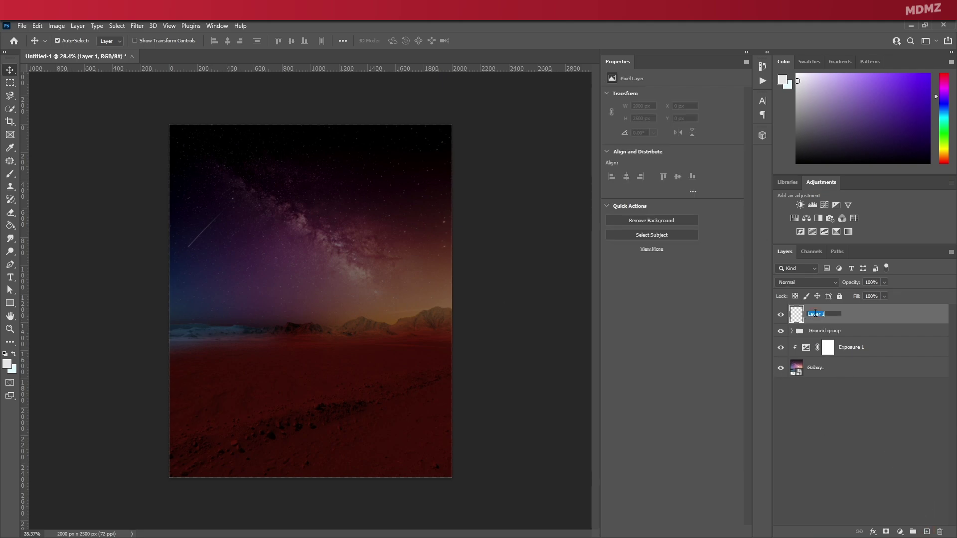
text(Fog)
key(Return)
Get the Brush tool ready with a light grey foreground colour for painting fog.
click(10, 173)
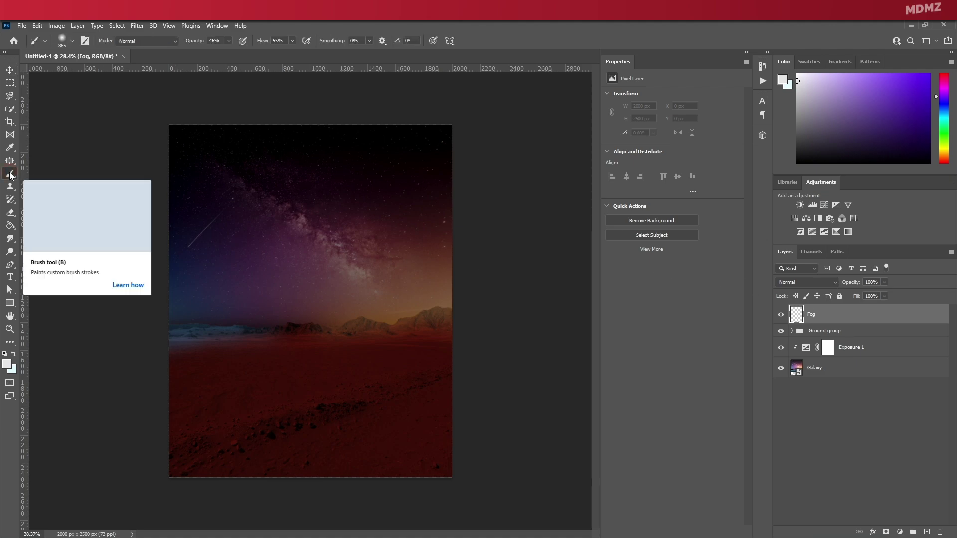
click(6, 364)
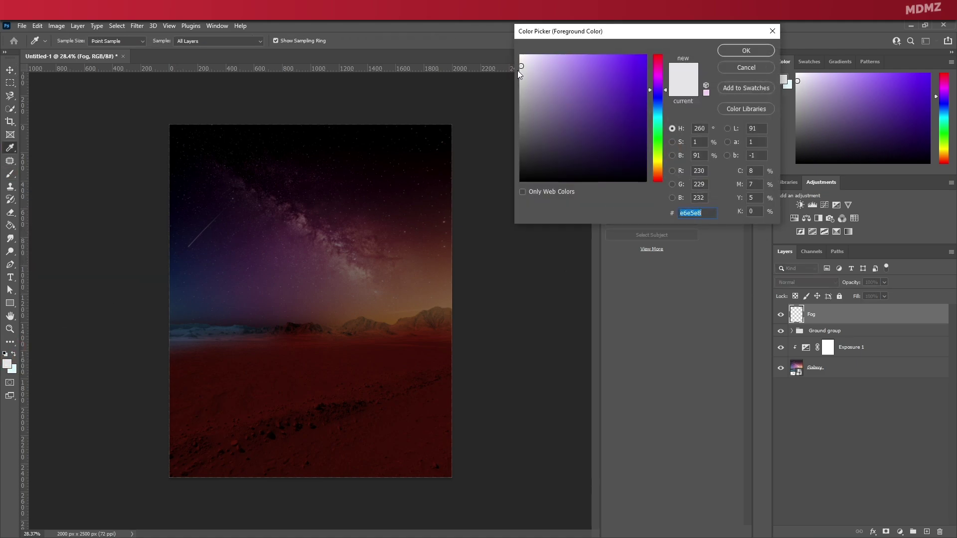
click(726, 54)
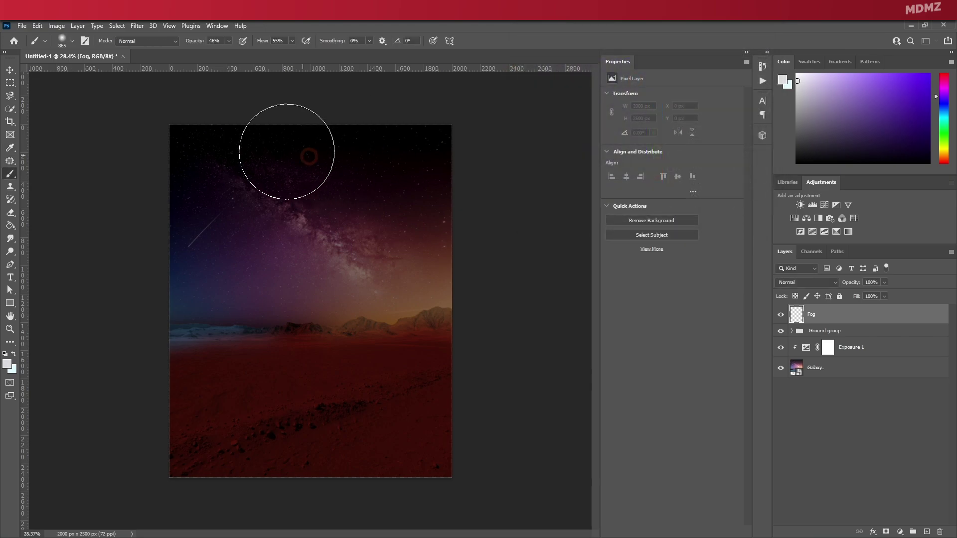
Collapse the Sun Rays and Flares brush folders and expand the Fog folder of the Visualsofjulius Brush Bundle.
click(71, 41)
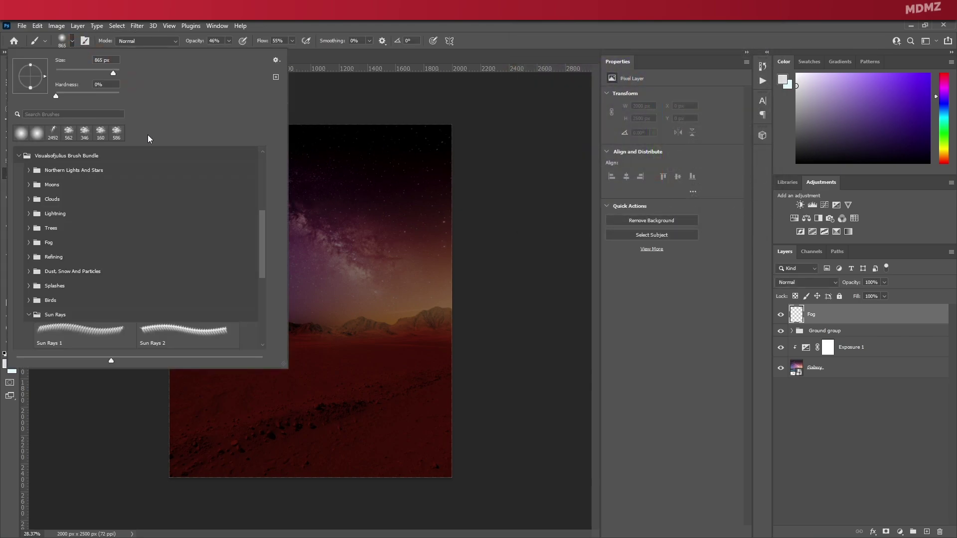
scroll(116, 195, down, 1)
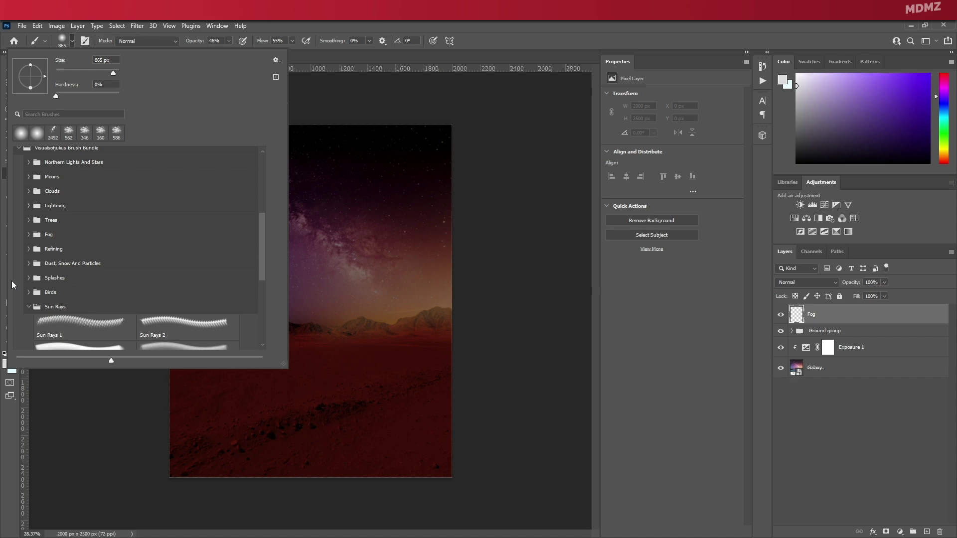
click(29, 307)
scroll(54, 151, up, 1)
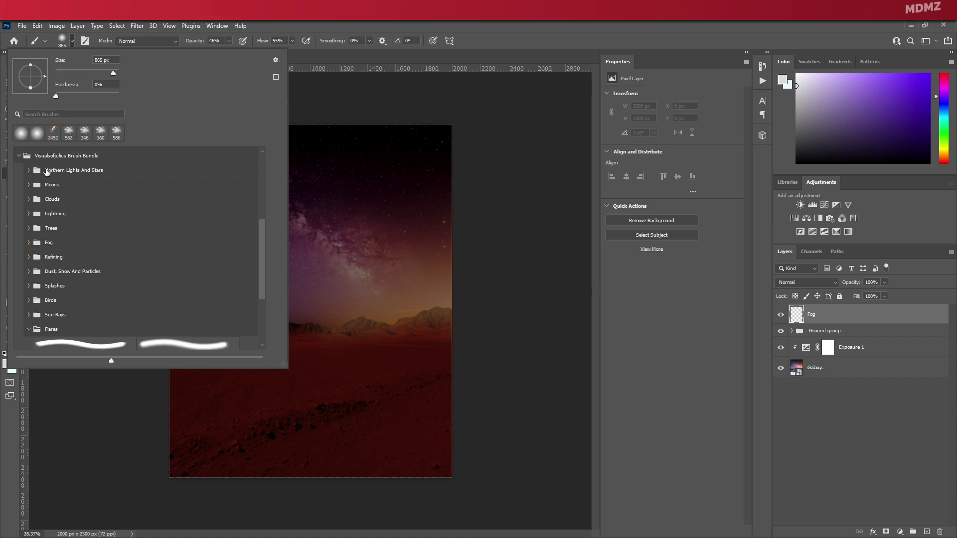
click(26, 328)
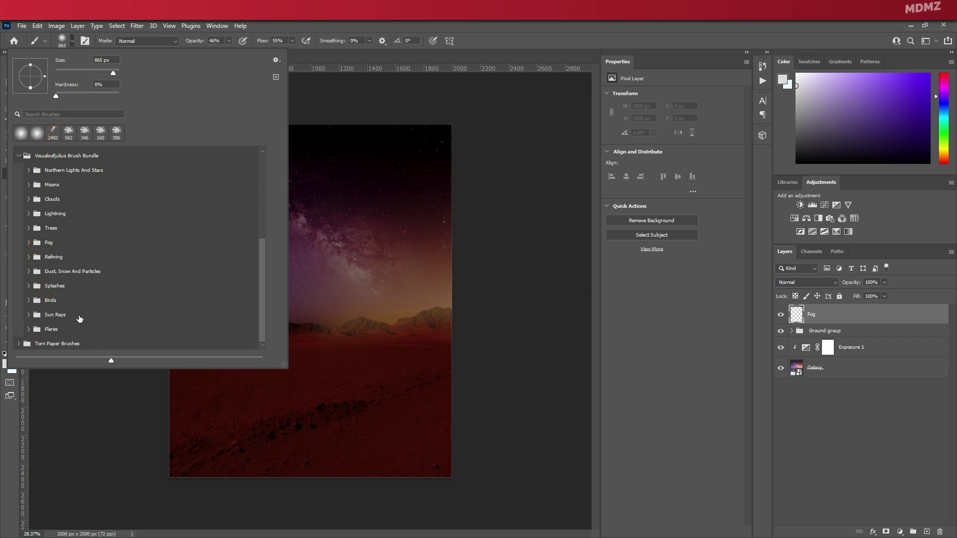
click(29, 242)
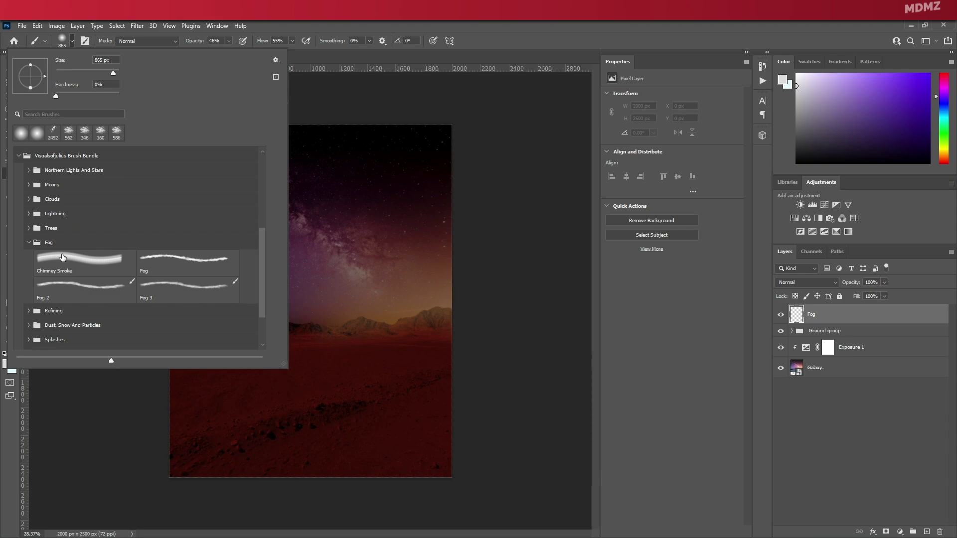
scroll(65, 258, down, 2)
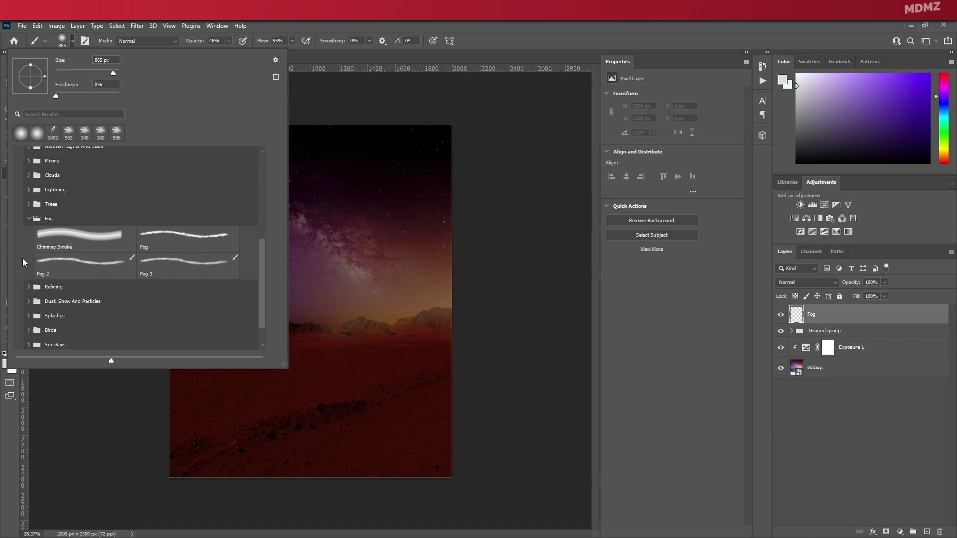
Paint mist along the whole horizon on the Fog layer with the Fog 3 brush at 1233 px and 3% flow.
click(81, 263)
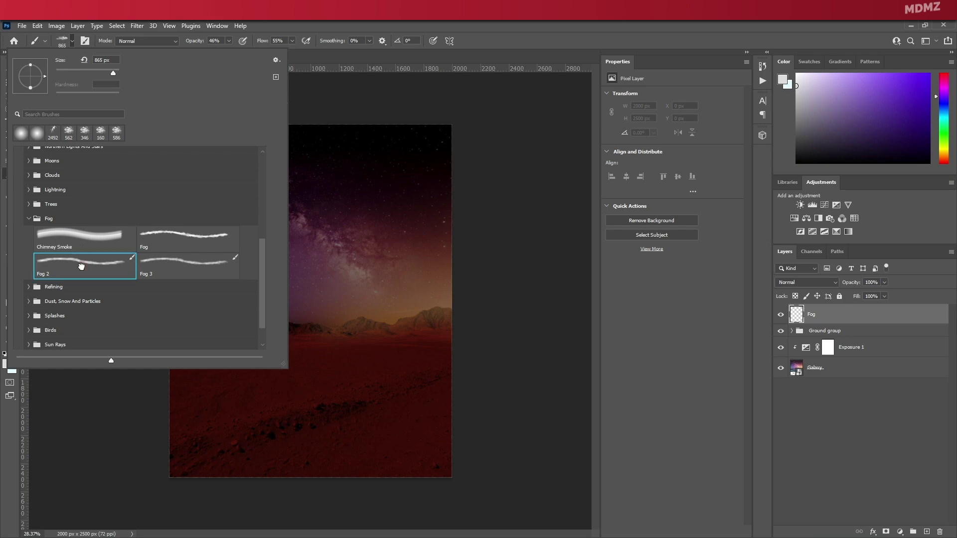
click(184, 233)
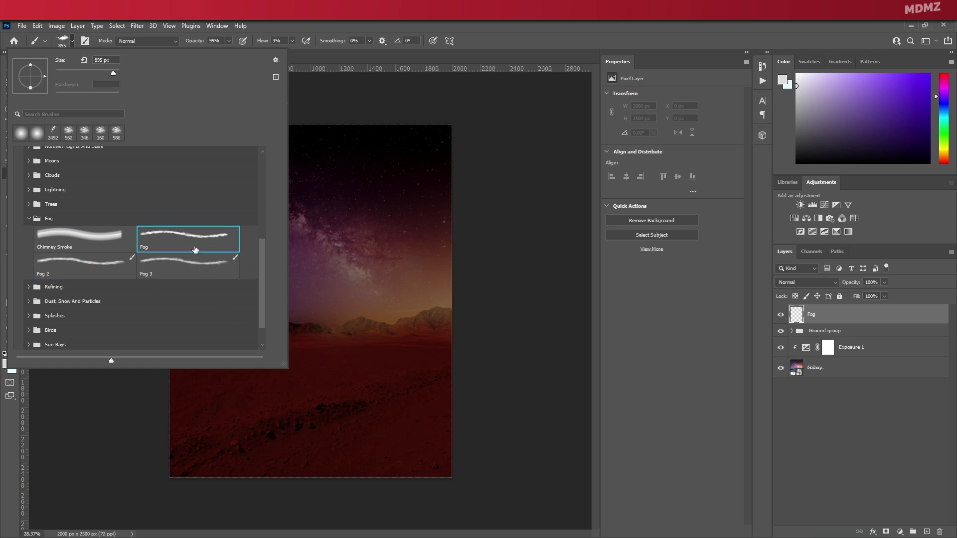
click(210, 266)
mouse_move(370, 324)
alt+mouse_down()
mouse_move(429, 330)
mouse_move(172, 332)
alt+mouse_up()
mouse_move(232, 337)
mouse_down()
mouse_move(178, 340)
mouse_move(427, 331)
mouse_move(203, 344)
mouse_move(347, 336)
mouse_move(169, 319)
mouse_up()
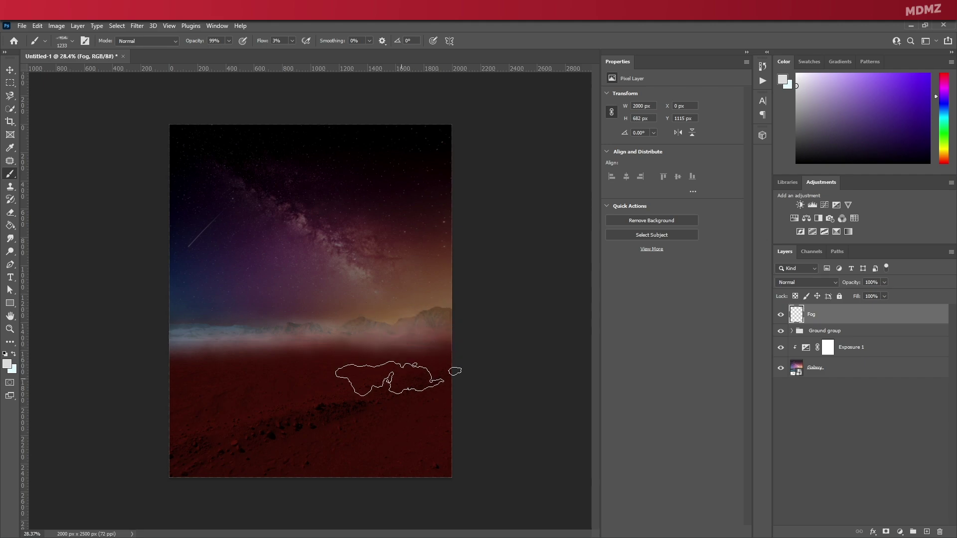
Reduce the Fog layer's opacity to 43% and toggle its visibility to compare the horizon with and without it.
mouse_move(850, 285)
mouse_down()
mouse_move(819, 285)
mouse_move(843, 284)
mouse_up()
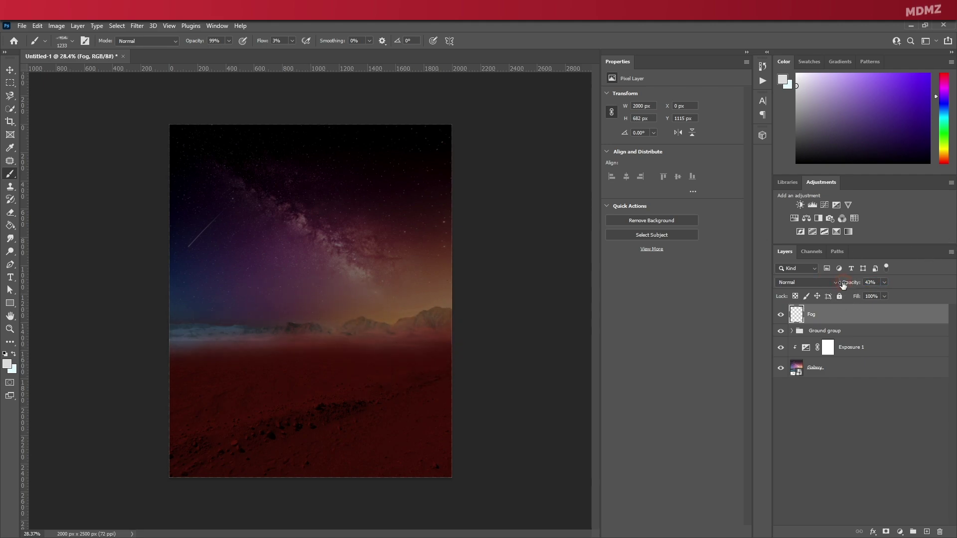
click(780, 316)
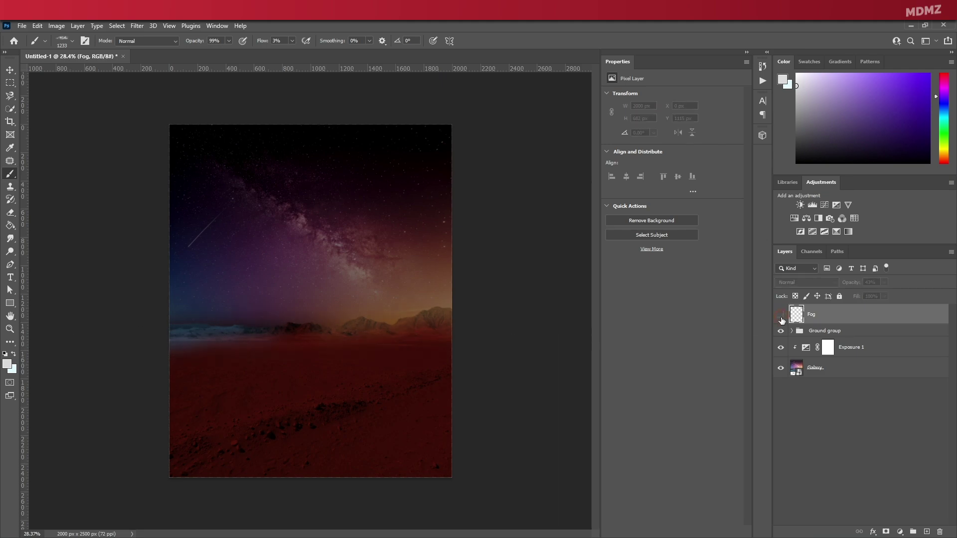
click(781, 316)
click(781, 316)
click(781, 315)
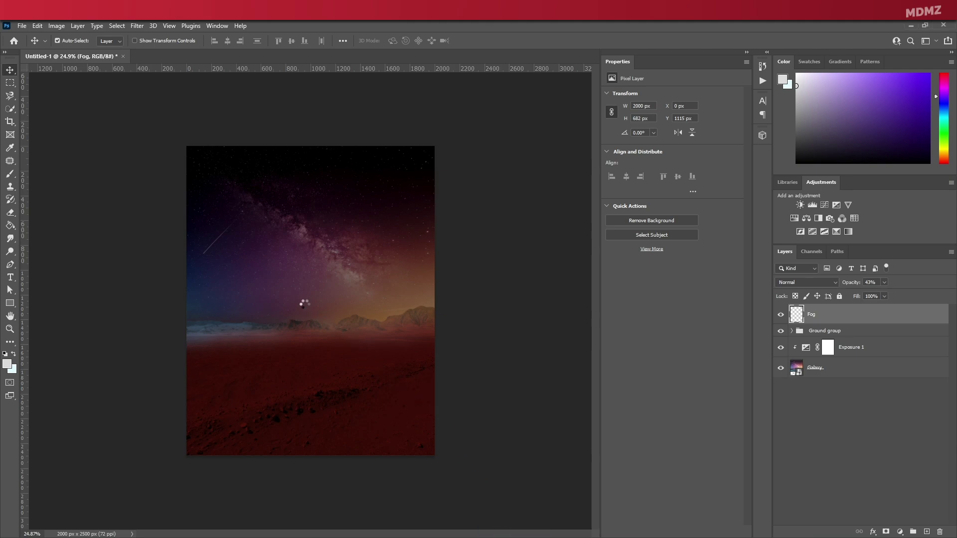
Scale and position the placed grassy hill image across the middle of the canvas, about 2277 px wide and 1518 px high.
key(ctrl+t)
drag(435, 383, 464, 403)
drag(407, 331, 388, 333)
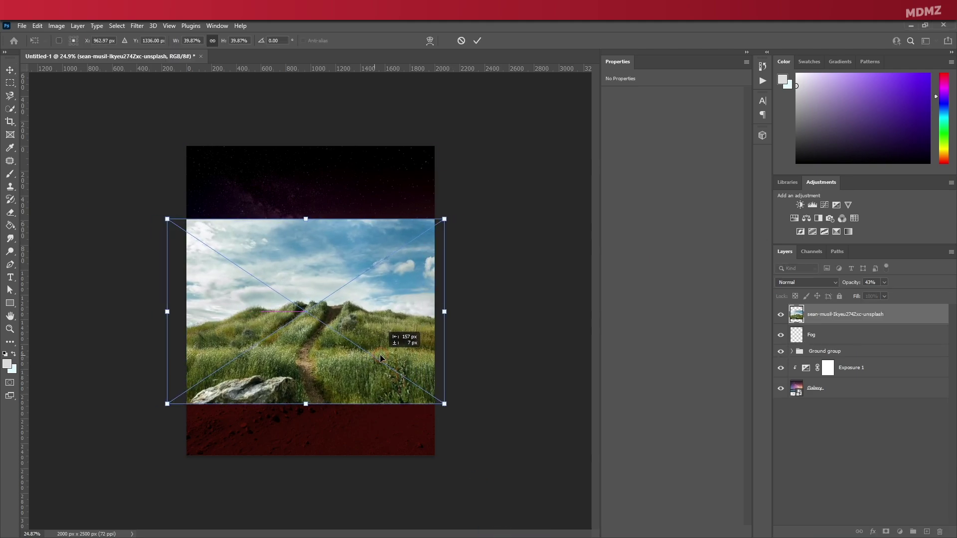
drag(445, 404, 449, 408)
drag(430, 372, 426, 371)
click(477, 41)
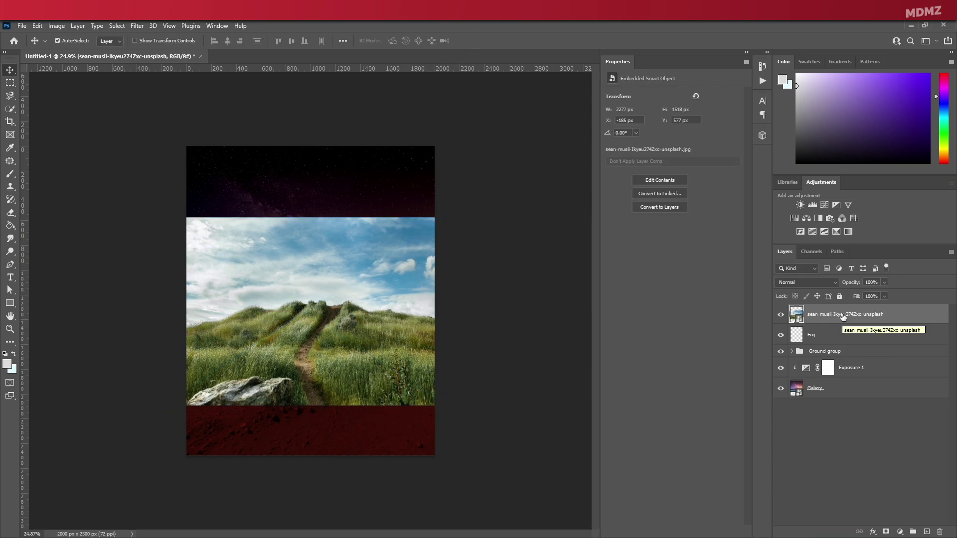
Rename the grassy hill image layer as Earth portal.
double_click(844, 316)
text(Earth portal)
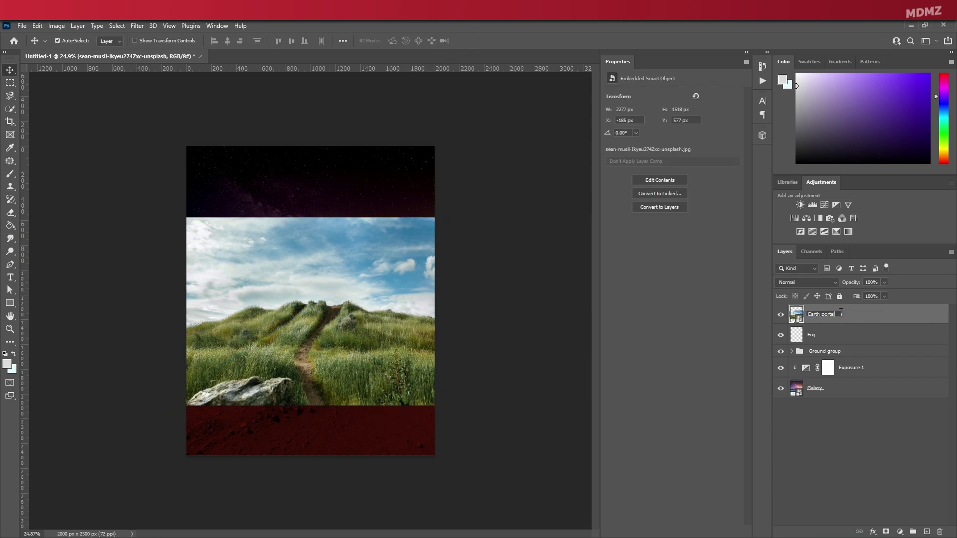
key(Return)
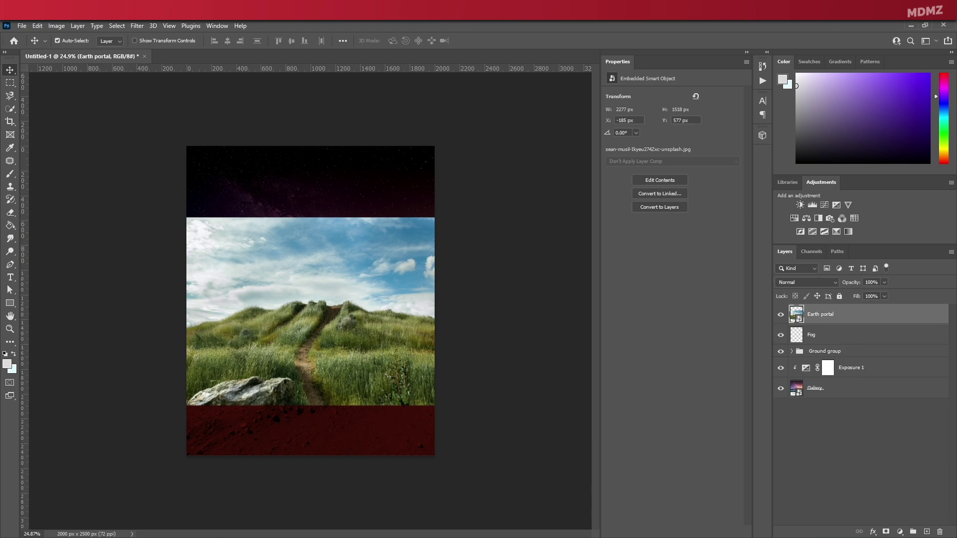
Add a layer mask to Earth portal, invert it to black, and ready the Brush tool with white as foreground colour.
click(886, 532)
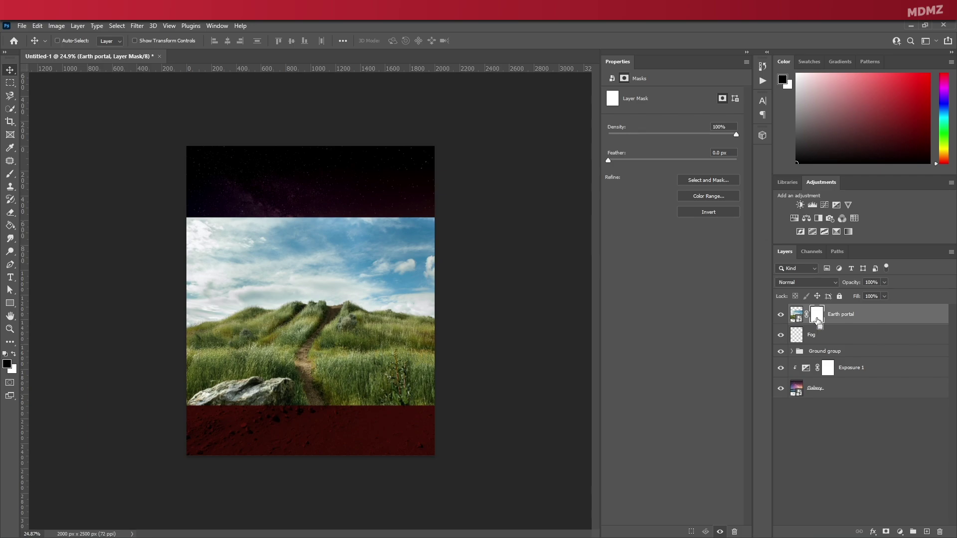
key(ctrl+i)
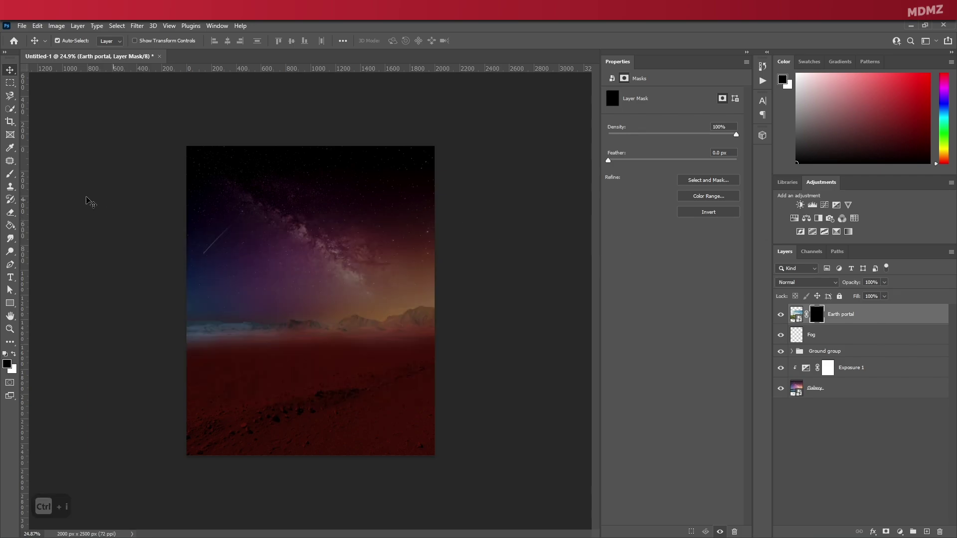
click(10, 173)
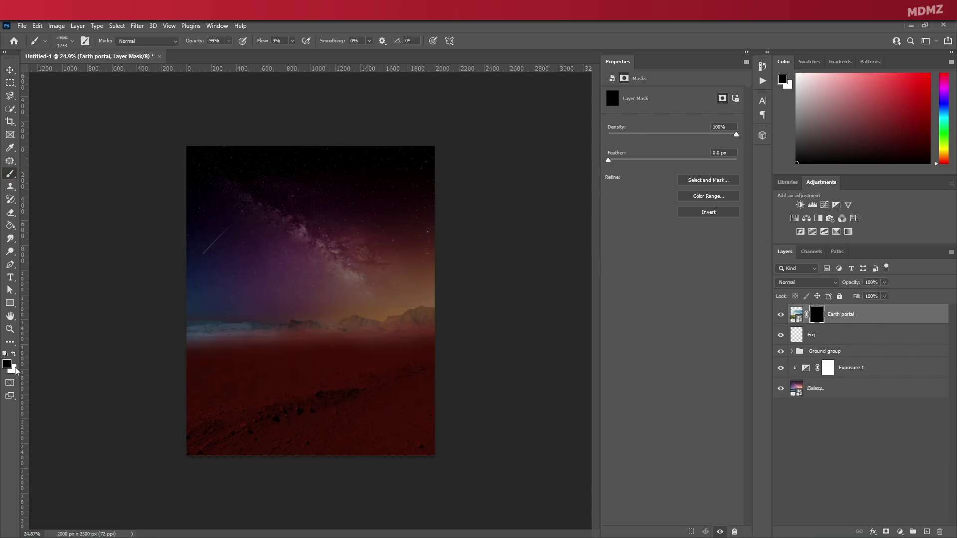
key(x)
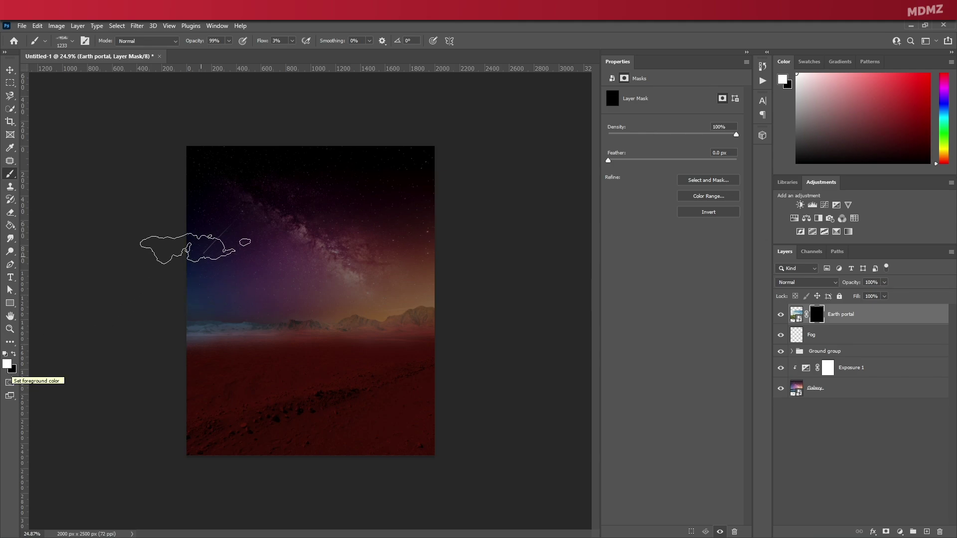
Choose the Storm Clouds brush from the Clouds folder of the Visualsofjulius Brush Bundle.
click(73, 42)
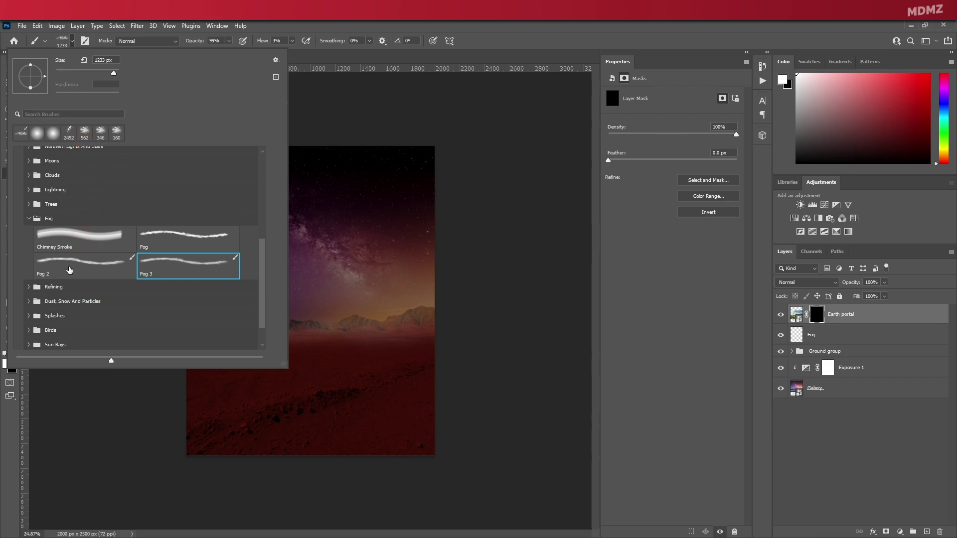
scroll(69, 269, down, 2)
scroll(69, 270, up, 4)
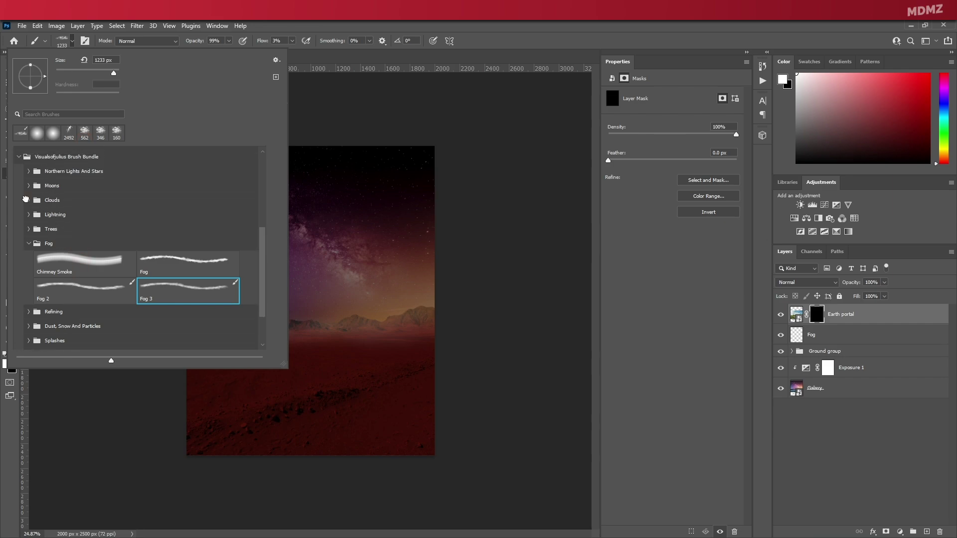
click(28, 200)
scroll(80, 234, up, 1)
click(79, 230)
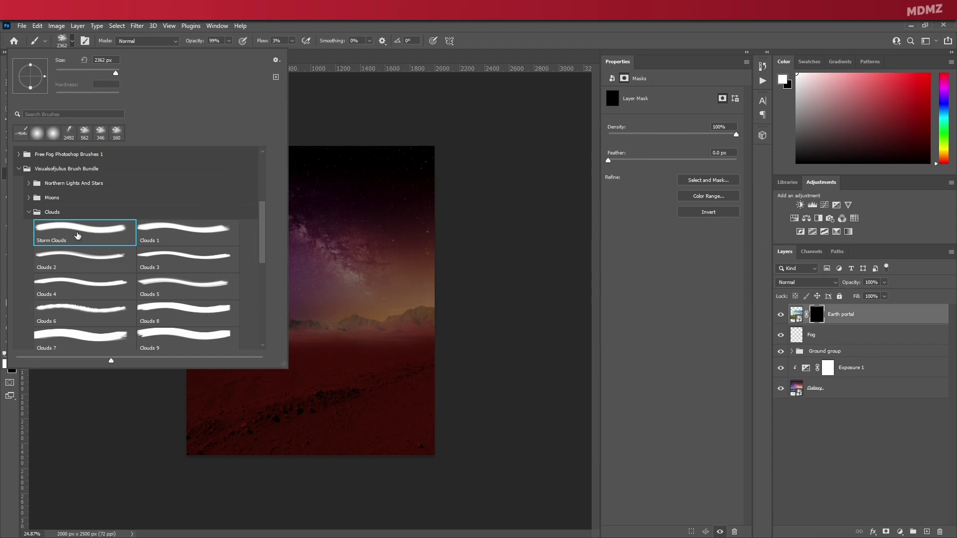
Size the cloud brush to about 959 px, raise its opacity and flow to 100%, and undo the faint test stroke.
mouse_move(330, 270)
mouse_down()
mouse_move(253, 276)
mouse_move(285, 278)
mouse_up()
scroll(286, 274, up, 4)
drag(311, 237, 329, 250)
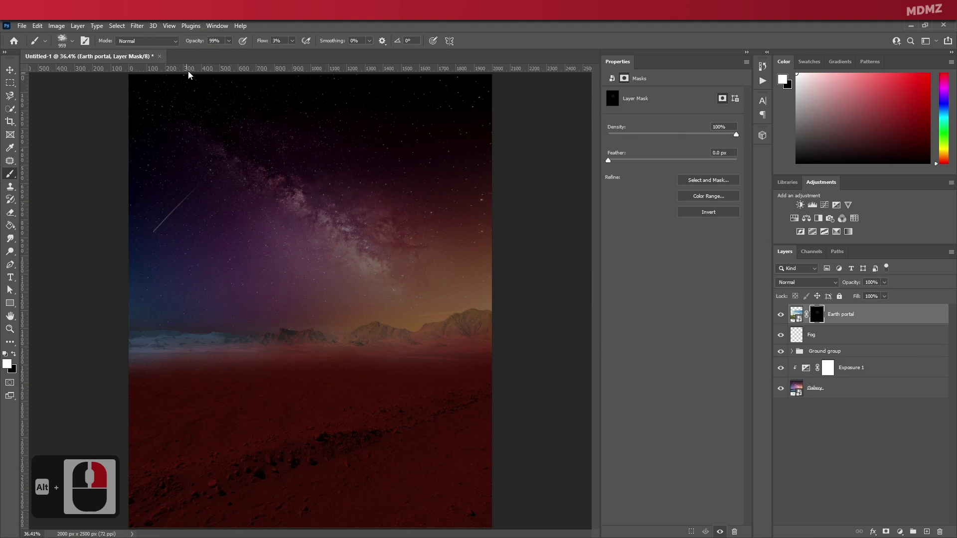
drag(201, 44, 294, 45)
key(ctrl+z)
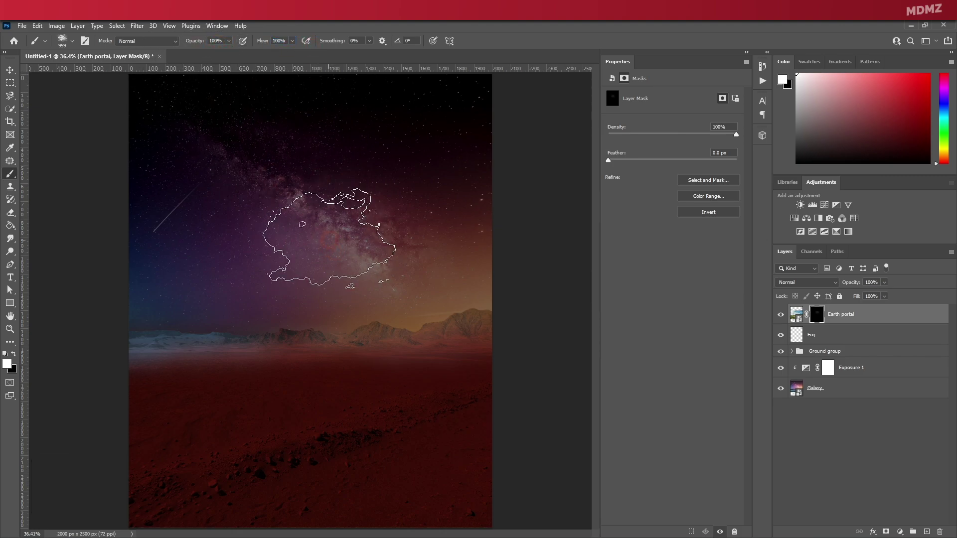
Paint white on the Earth portal mask with a brush of about 1213 px to reveal the hill and sky mid-canvas.
scroll(329, 234, down, 2)
drag(289, 265, 308, 265)
mouse_move(308, 266)
mouse_down()
mouse_move(321, 282)
mouse_move(324, 330)
mouse_move(325, 266)
mouse_move(325, 345)
mouse_move(312, 362)
mouse_up()
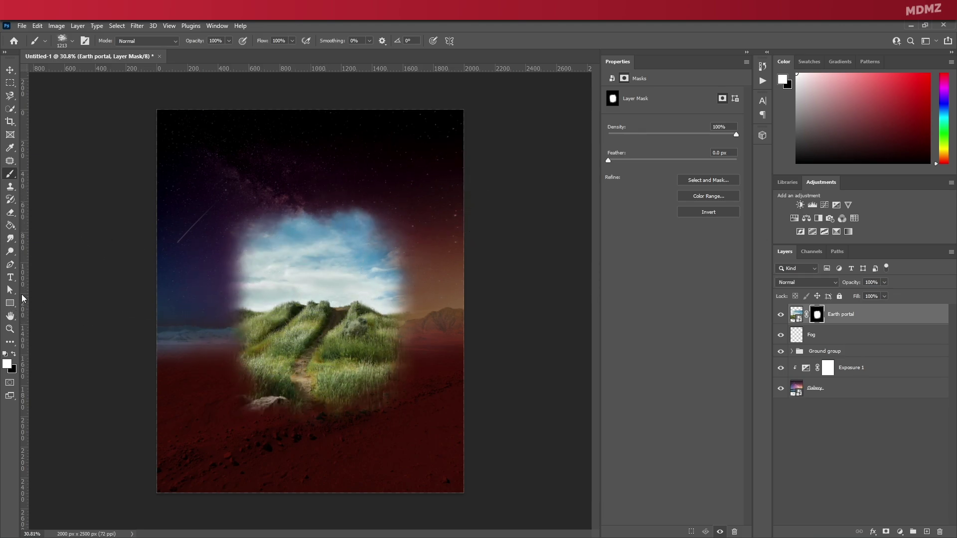
Narrow the portal by painting black on the mask along its left and right edges with a brush of about 940 px.
key(x)
mouse_move(246, 255)
mouse_down()
mouse_move(214, 239)
mouse_move(197, 368)
mouse_move(247, 402)
mouse_up()
alt+right_click(436, 399)
mouse_move(429, 397)
mouse_down()
mouse_move(439, 349)
mouse_move(417, 249)
mouse_move(433, 261)
mouse_up()
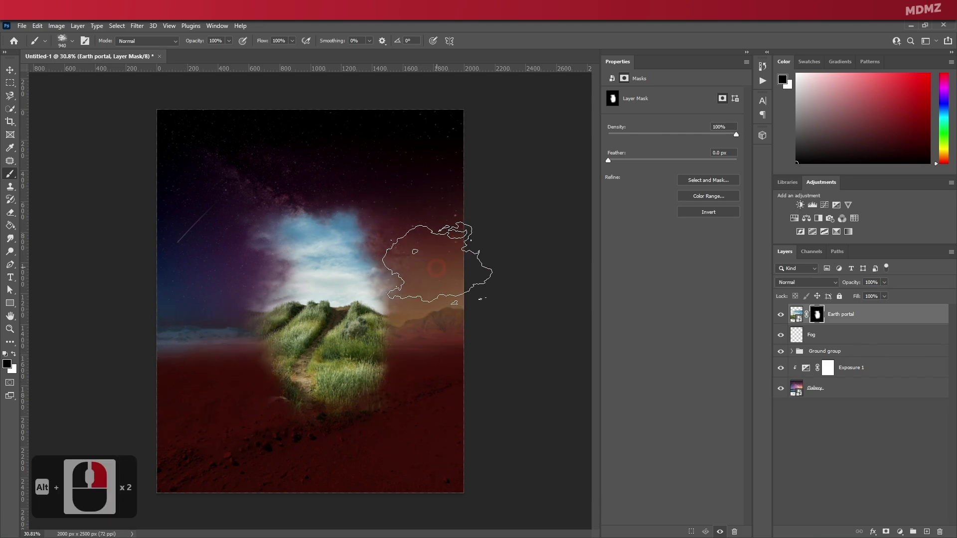
Paint white on the mask over the portal's sky area to restore its upper-left edge.
key(x)
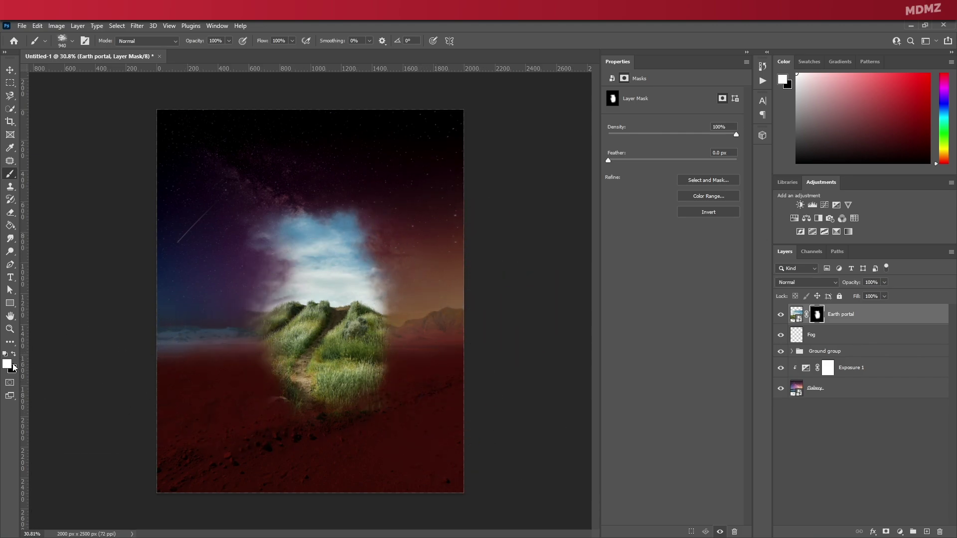
alt+right_click(291, 259)
mouse_move(284, 264)
mouse_down()
mouse_move(289, 297)
mouse_move(303, 297)
mouse_move(321, 269)
mouse_up()
Move the masked Earth portal layer to the left, centring it at about X 864 px at 100% scale.
click(10, 70)
key(ctrl+t)
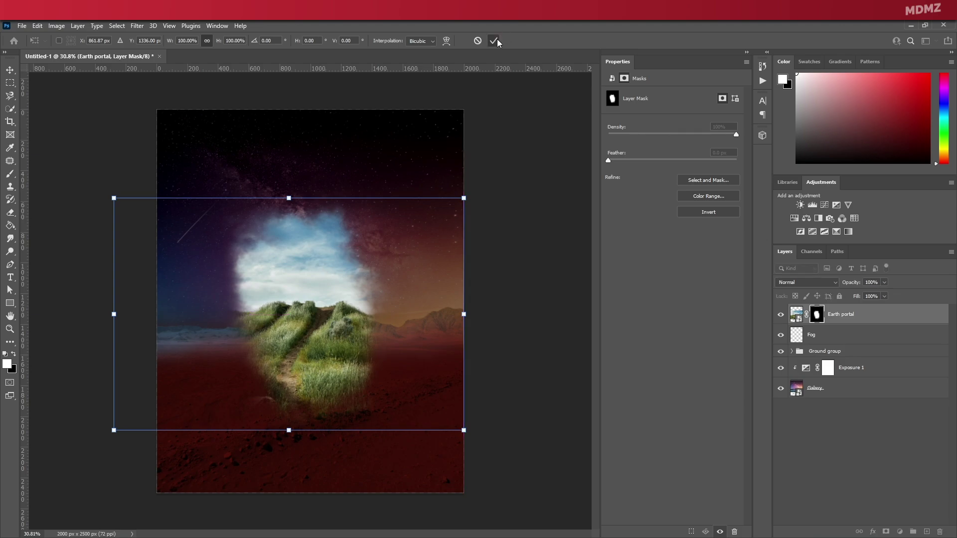
click(494, 41)
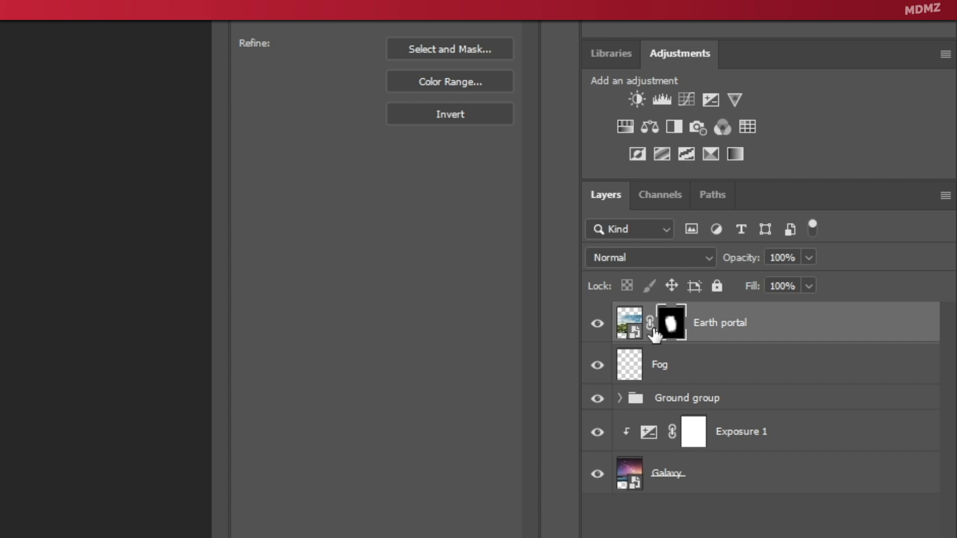
Unlink the Earth portal mask and enlarge only its landscape image to about 2668 by 1778 px, positioned at about X -429 px, Y 504 px.
click(653, 328)
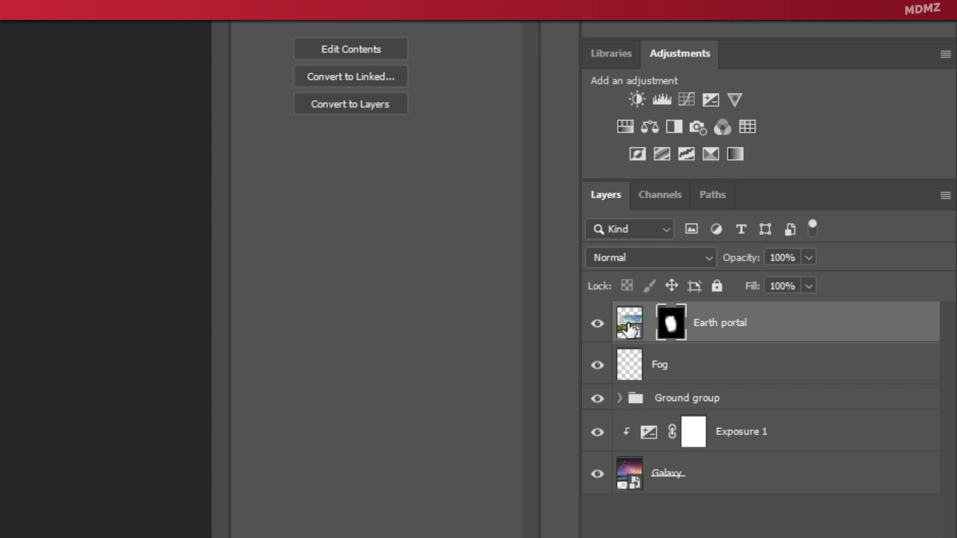
click(630, 328)
drag(302, 291, 336, 286)
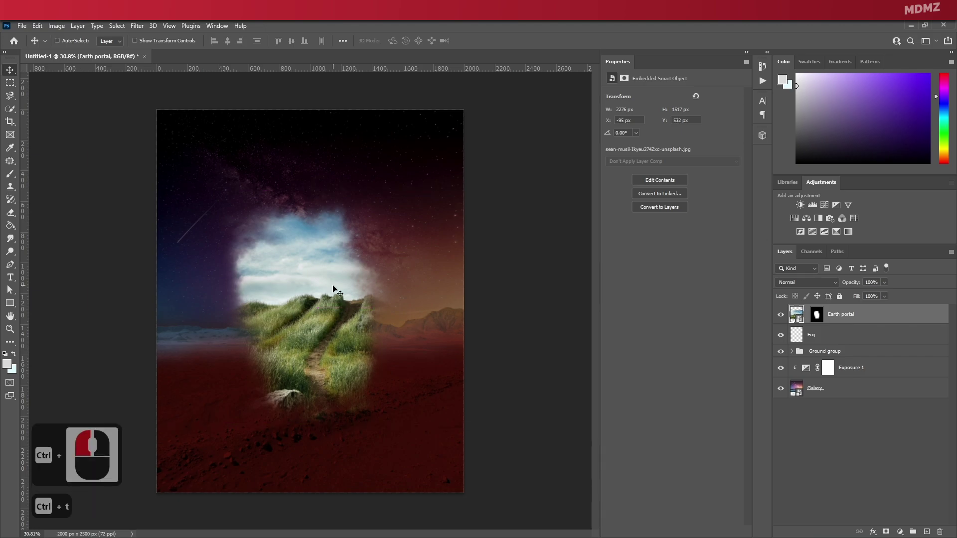
key(ctrl+t)
drag(142, 191, 77, 156)
drag(343, 292, 351, 320)
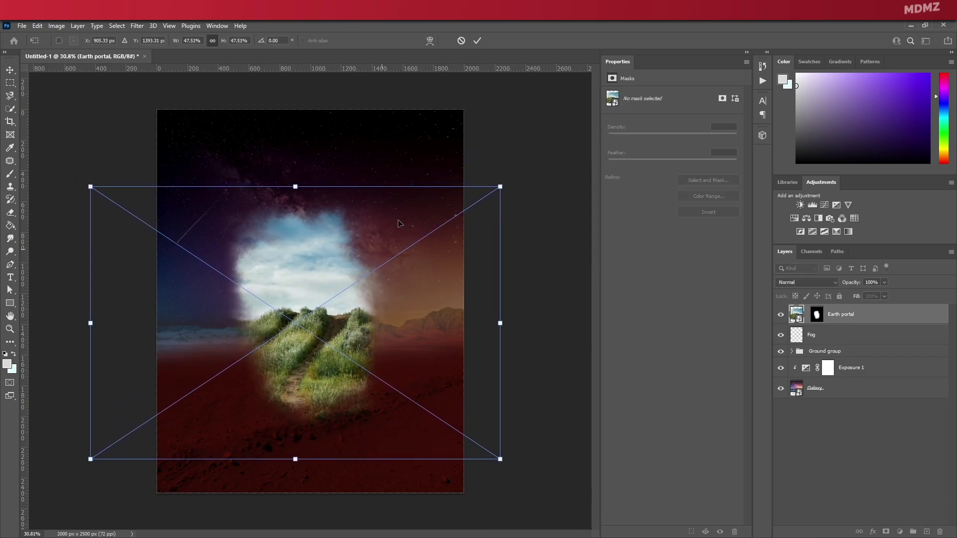
click(477, 41)
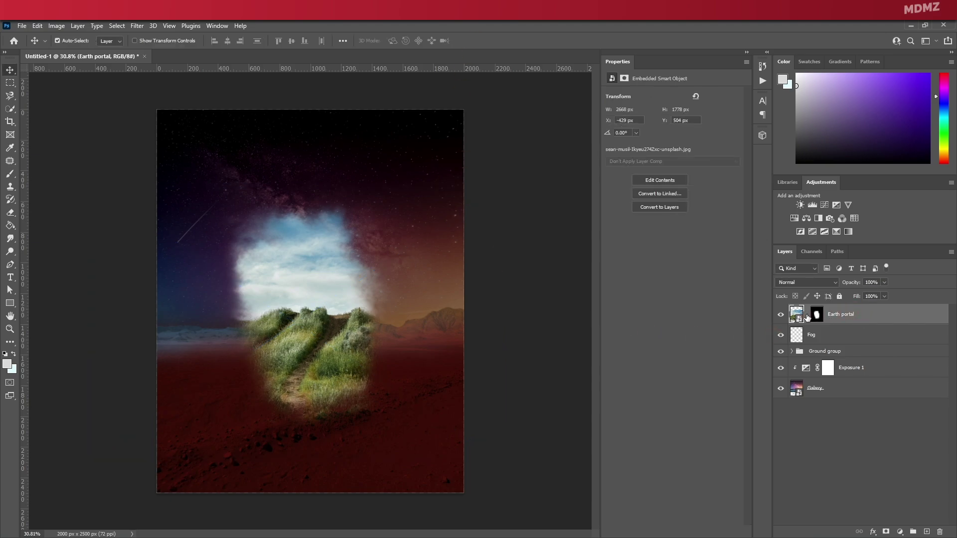
Relink the mask and scale the whole Earth portal down to about 2313 by 1542 px, positioned at about X -157 px, Y 479 px.
key(ctrl+t)
drag(340, 281, 342, 266)
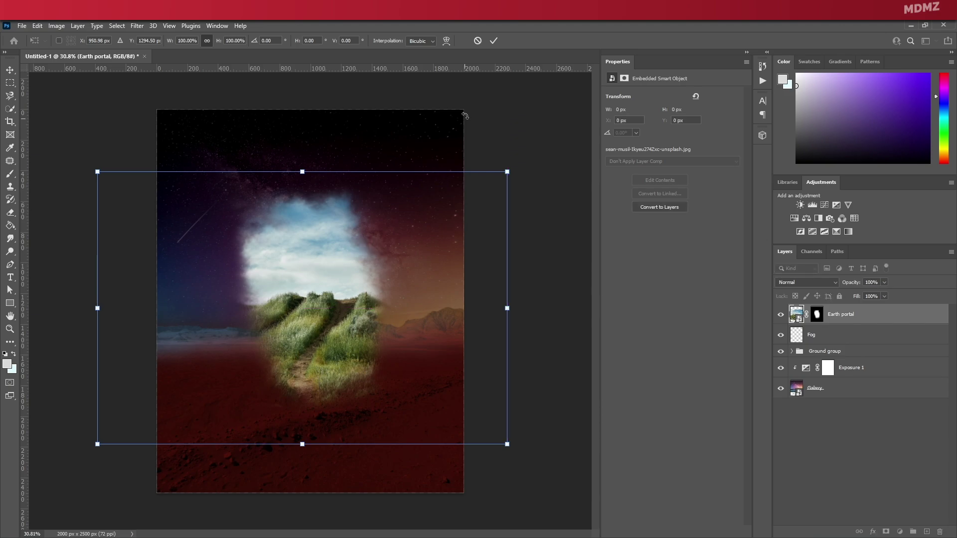
drag(507, 444, 473, 421)
drag(389, 377, 402, 377)
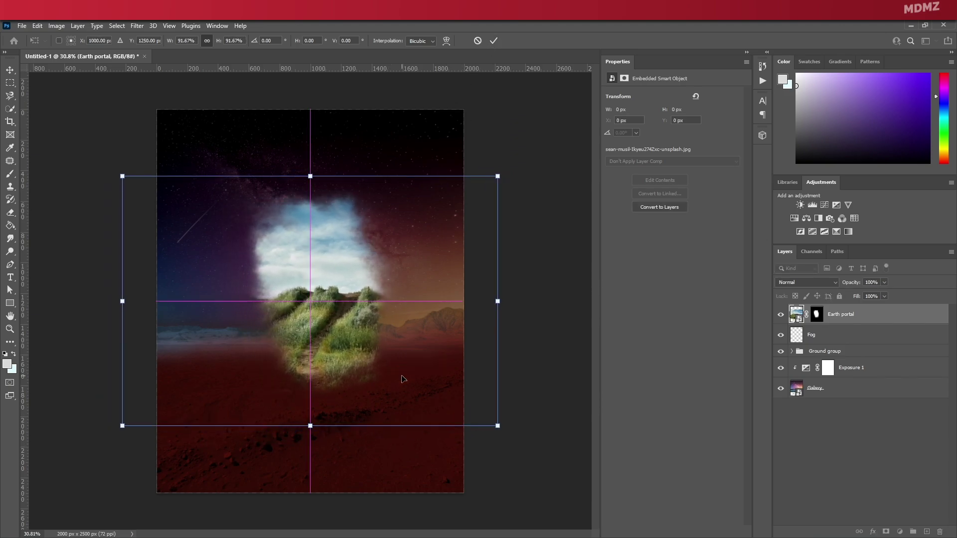
drag(121, 427, 133, 408)
drag(311, 335, 297, 348)
click(494, 40)
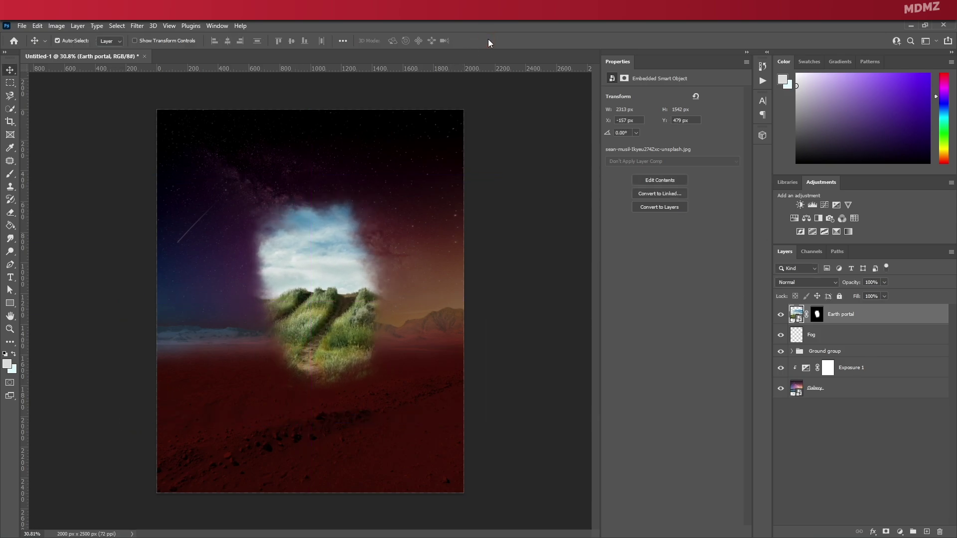
Add an Outer Glow effect to the Earth portal layer with the Screen blend mode.
right_click(900, 316)
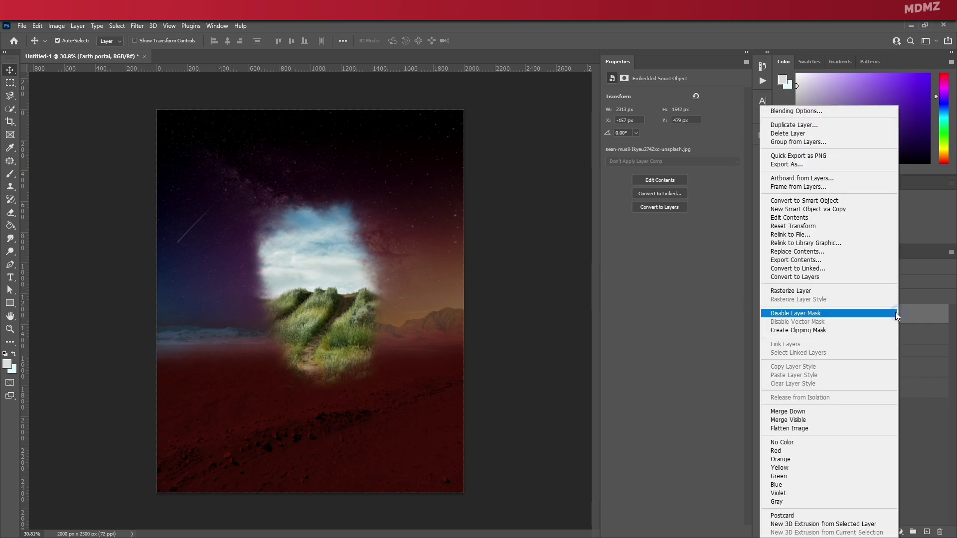
click(809, 113)
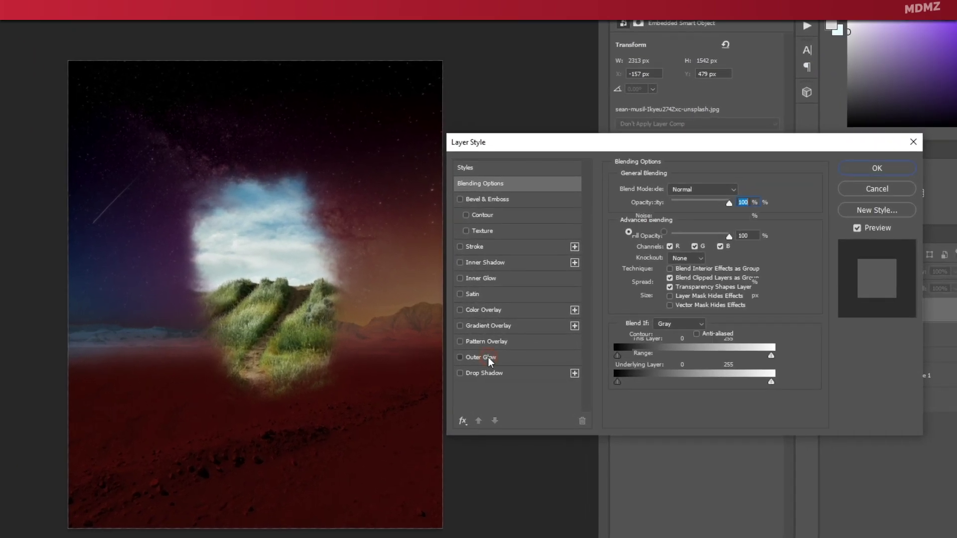
click(482, 357)
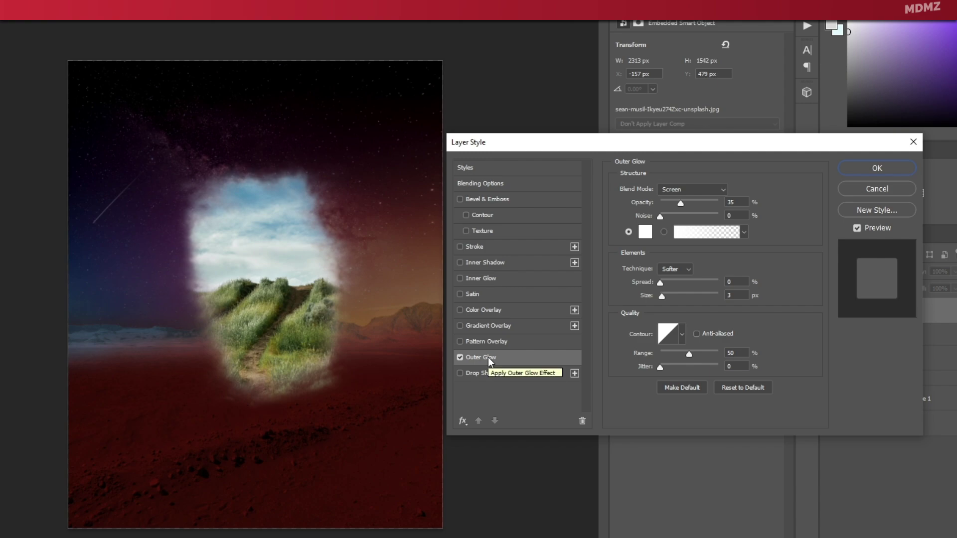
click(677, 191)
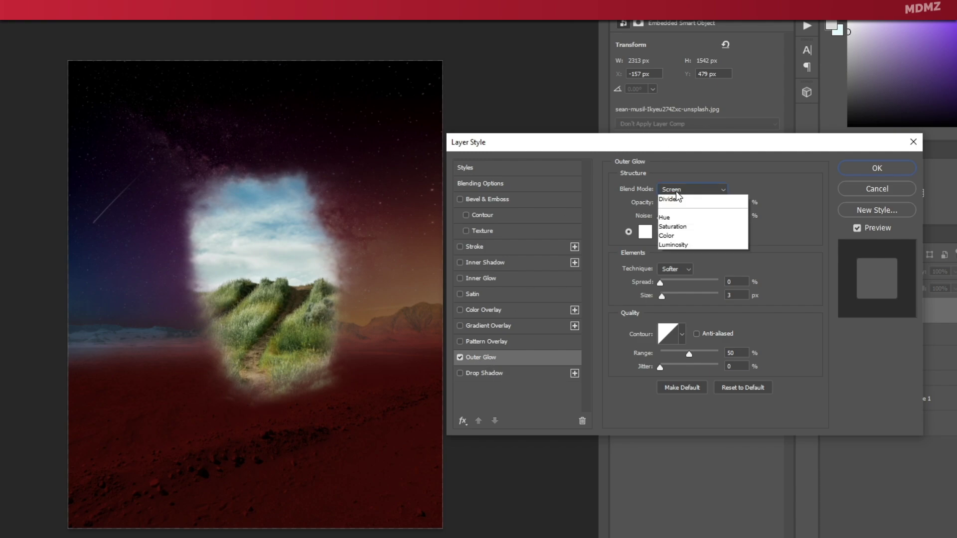
click(670, 291)
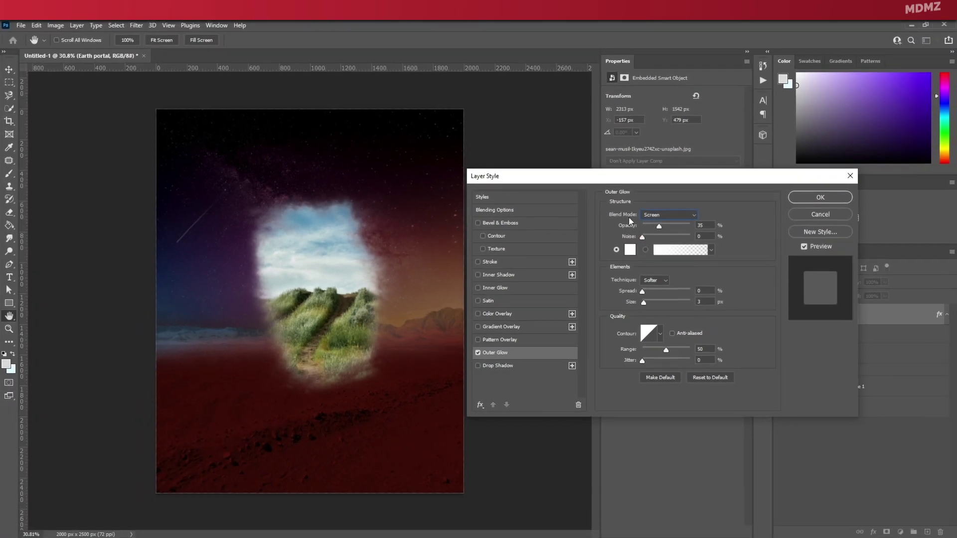
Set the Outer Glow colour to a bright, saturated sky blue.
click(630, 249)
click(659, 117)
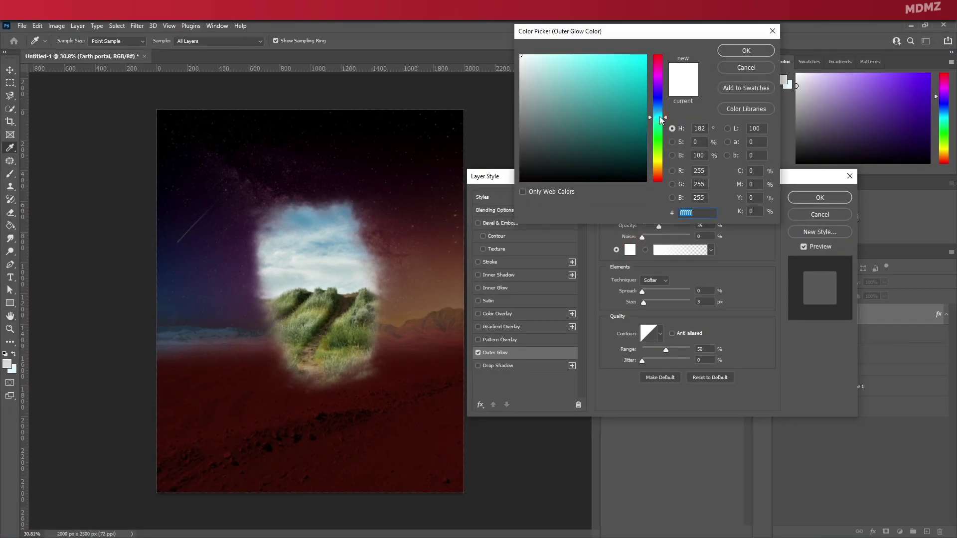
drag(639, 80, 647, 63)
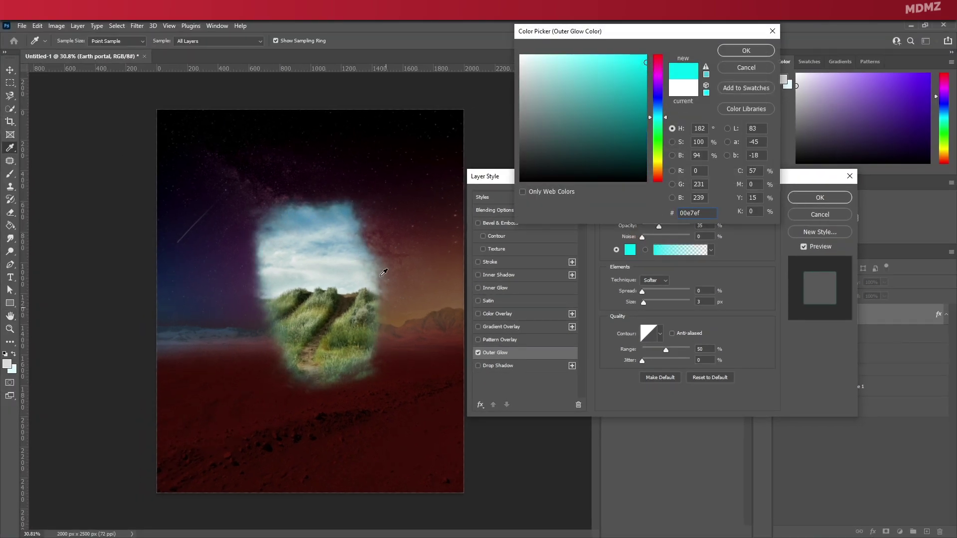
drag(661, 117, 662, 112)
drag(632, 64, 645, 50)
click(758, 49)
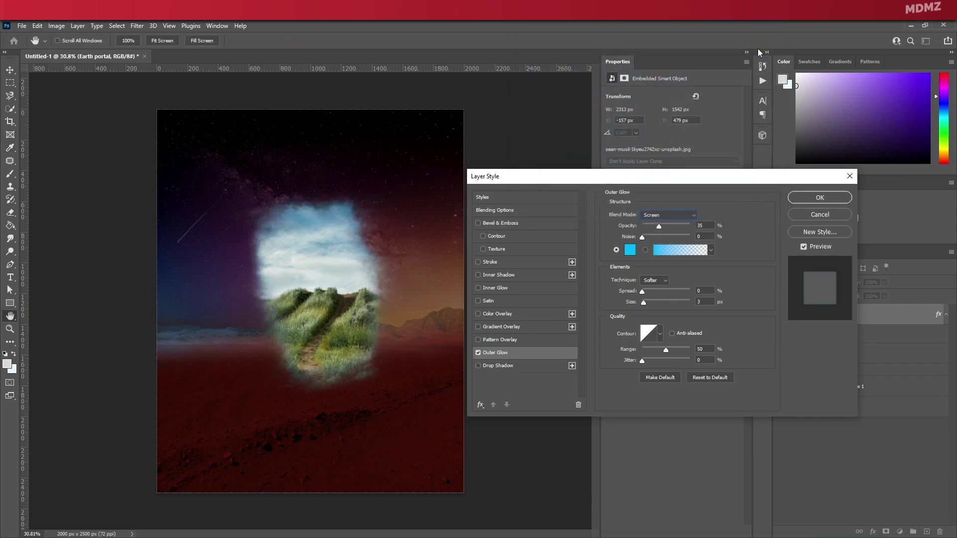
Adjust the Outer Glow to 55% opacity, 0 px size and 48% range.
drag(660, 227, 693, 209)
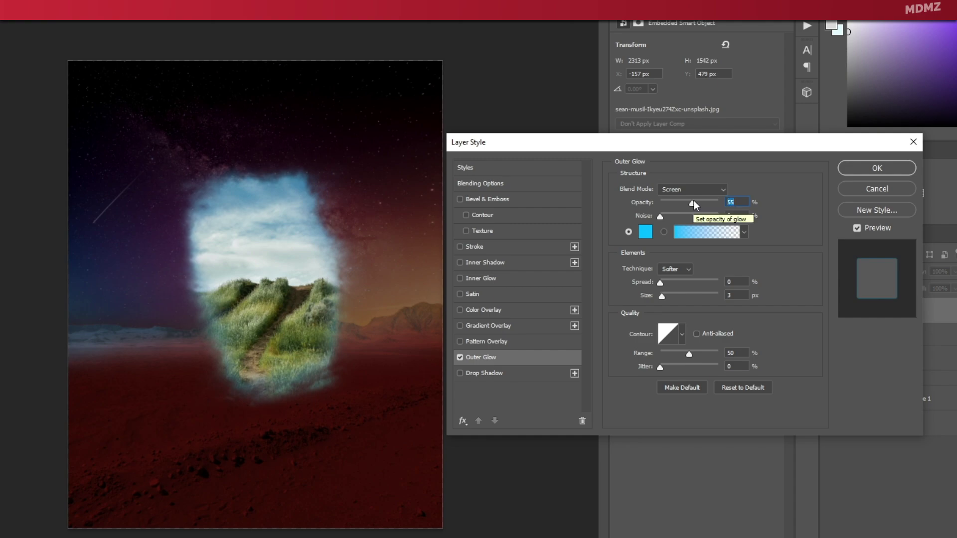
click(660, 284)
drag(663, 298, 610, 297)
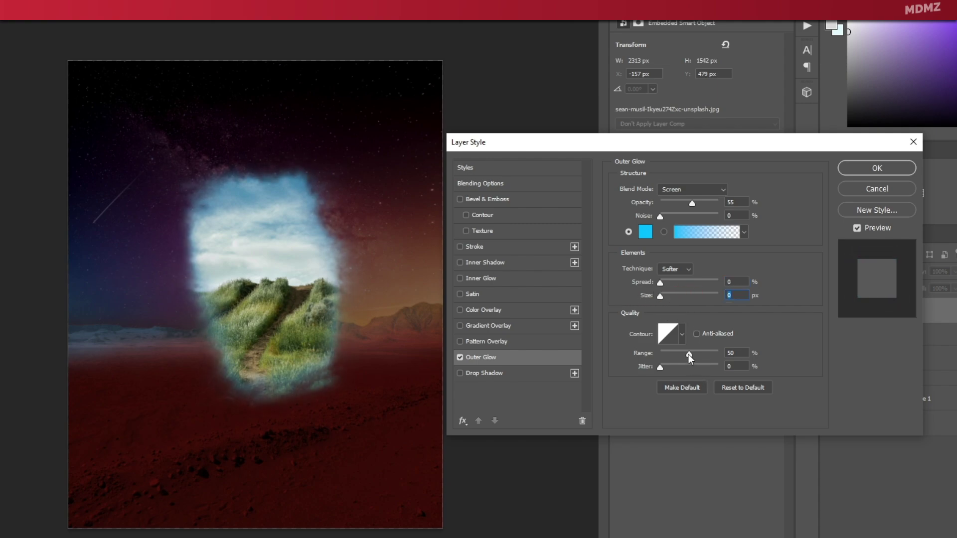
mouse_move(689, 354)
mouse_down()
mouse_move(698, 356)
mouse_move(672, 355)
mouse_move(689, 348)
mouse_up()
Add an Inner Glow effect to the Earth portal layer with the magenta colour f000ff.
click(493, 278)
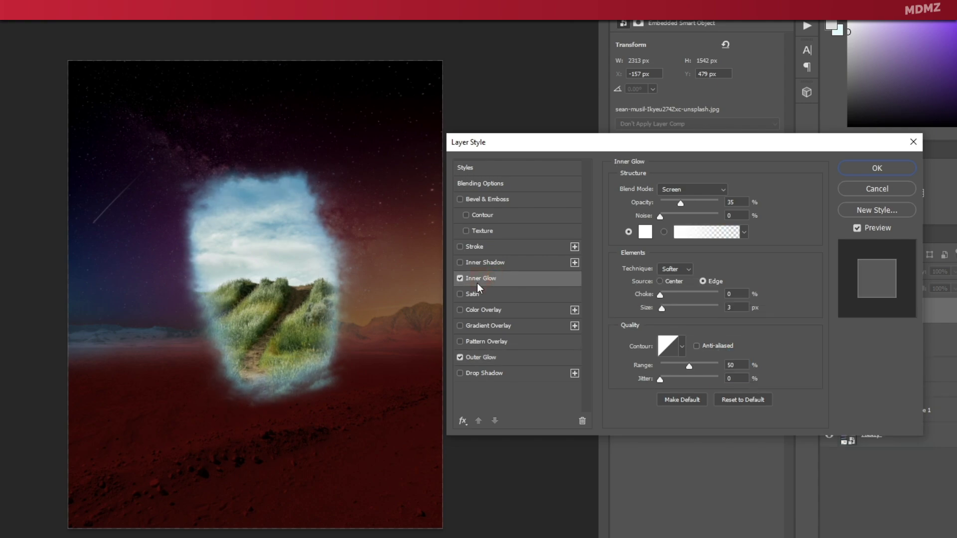
click(645, 232)
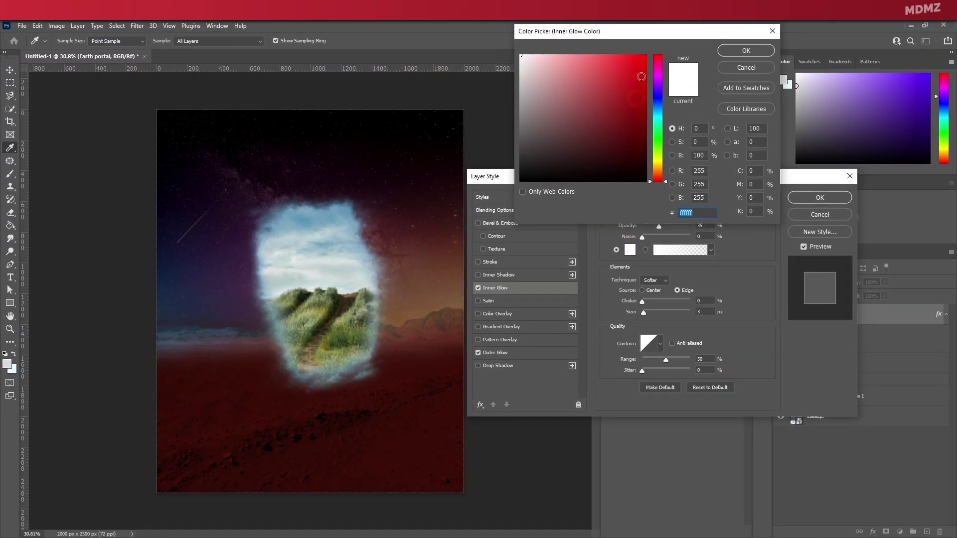
text(f000ff)
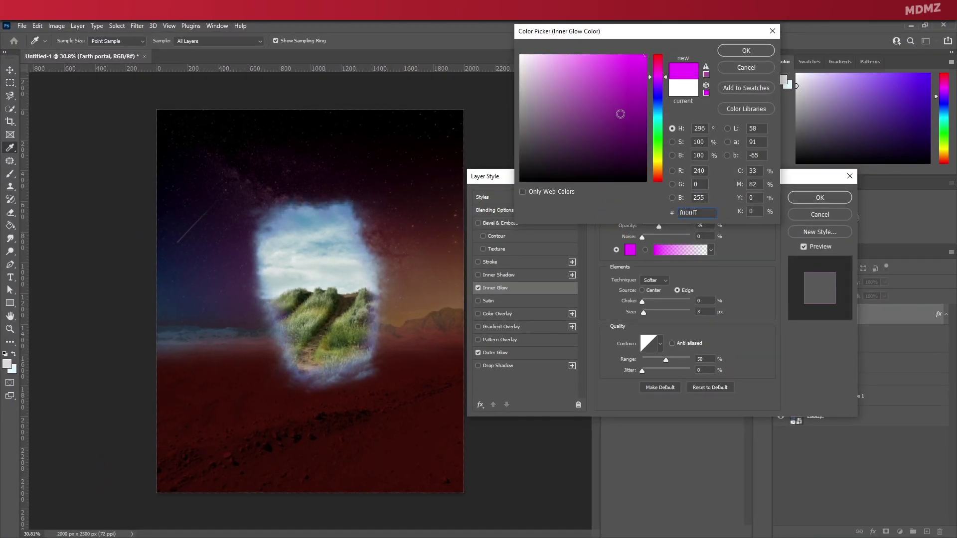
click(746, 50)
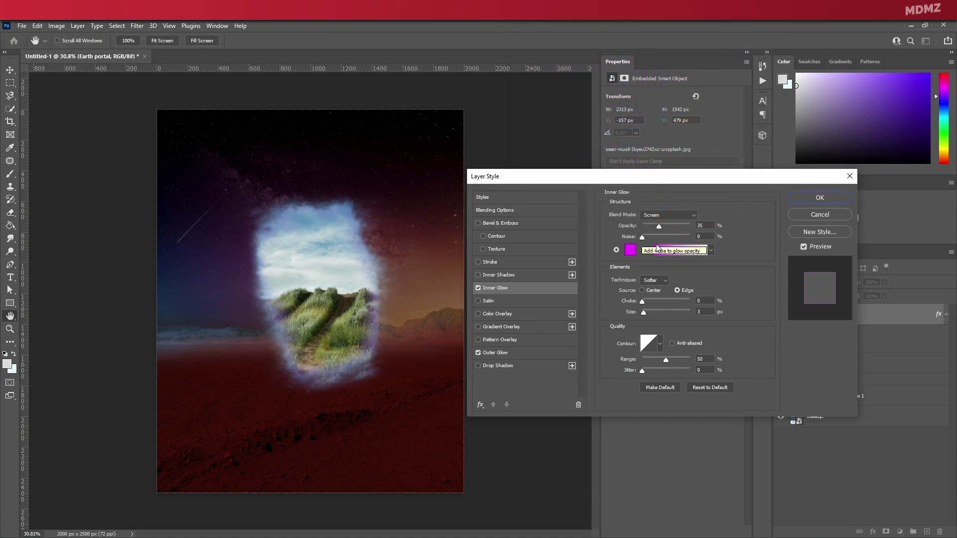
Set the Inner Glow opacity to 51% and its size to about 87 px, adjust its range, and apply the layer style.
drag(659, 226, 659, 226)
drag(660, 225, 667, 224)
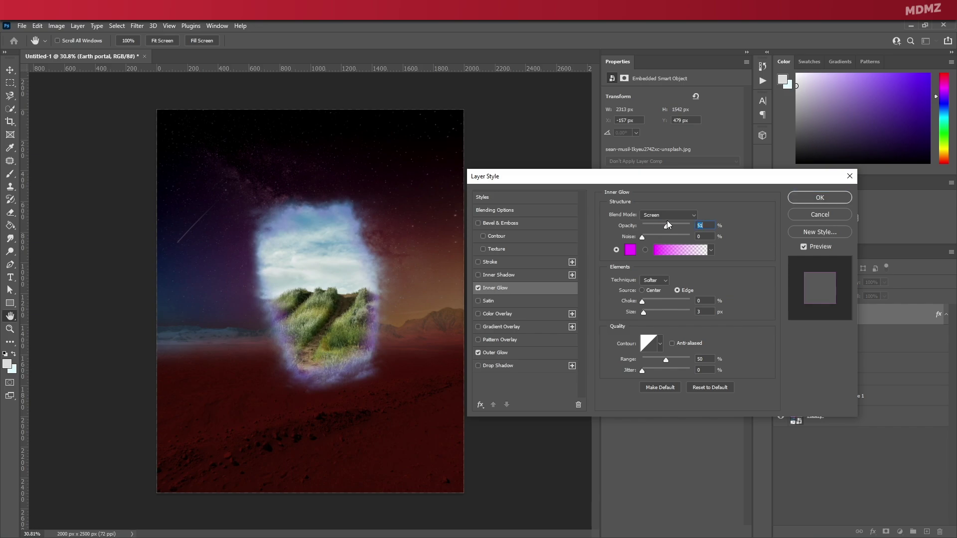
mouse_move(643, 316)
mouse_down()
mouse_move(631, 316)
mouse_move(658, 311)
mouse_up()
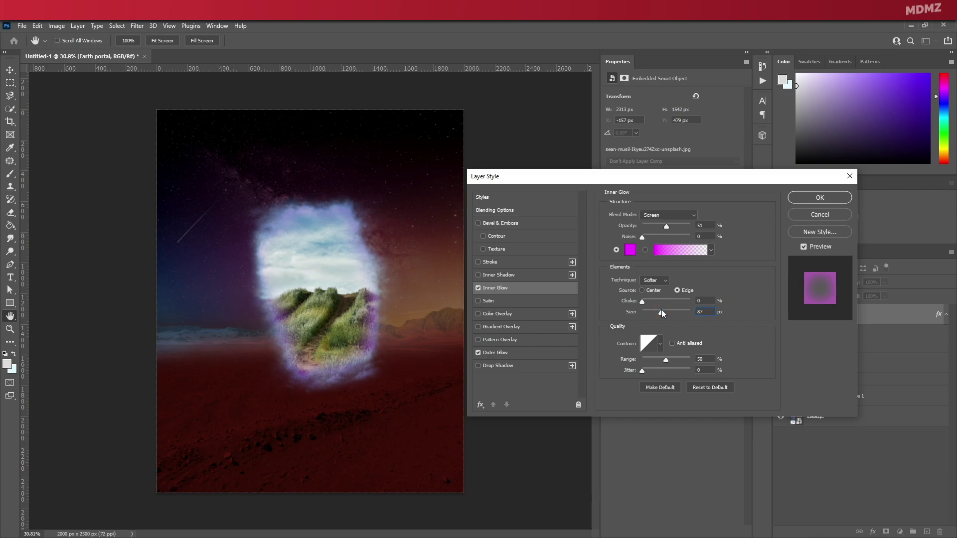
drag(662, 310, 662, 310)
mouse_move(675, 358)
mouse_down()
mouse_move(681, 349)
mouse_move(637, 353)
mouse_move(666, 343)
mouse_up()
click(820, 197)
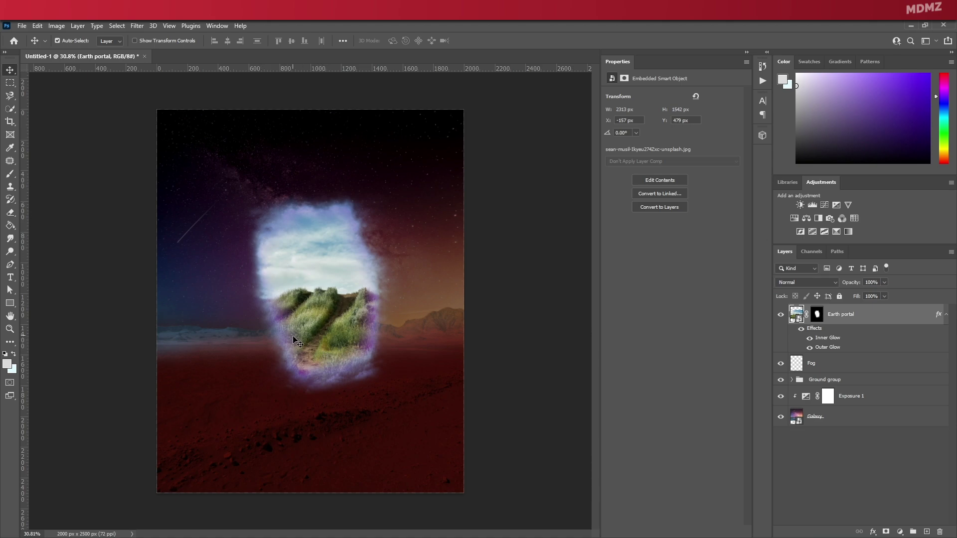
Add an Inner Shadow to the Earth portal layer with a 119° angle, 45 px distance and 163 px size.
double_click(835, 331)
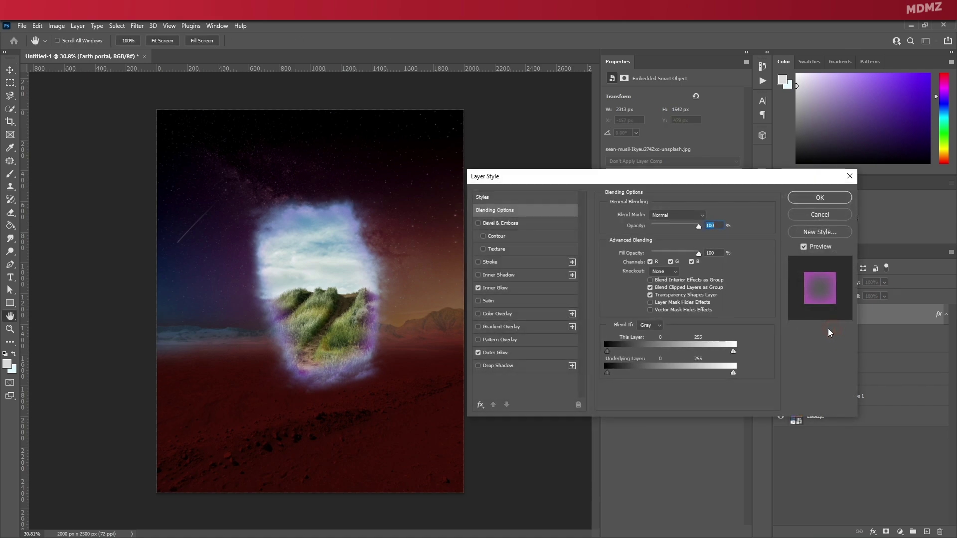
click(509, 280)
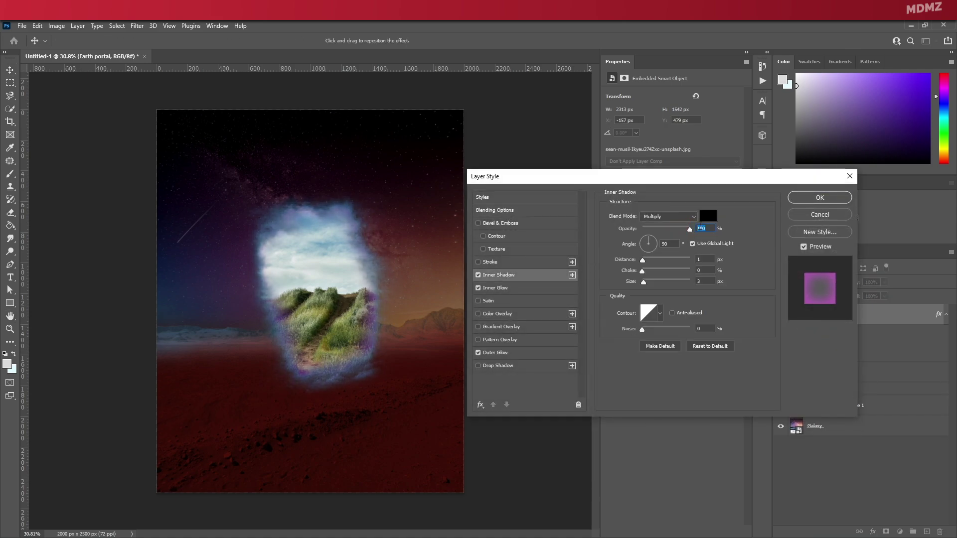
click(641, 236)
click(645, 236)
drag(642, 259, 674, 282)
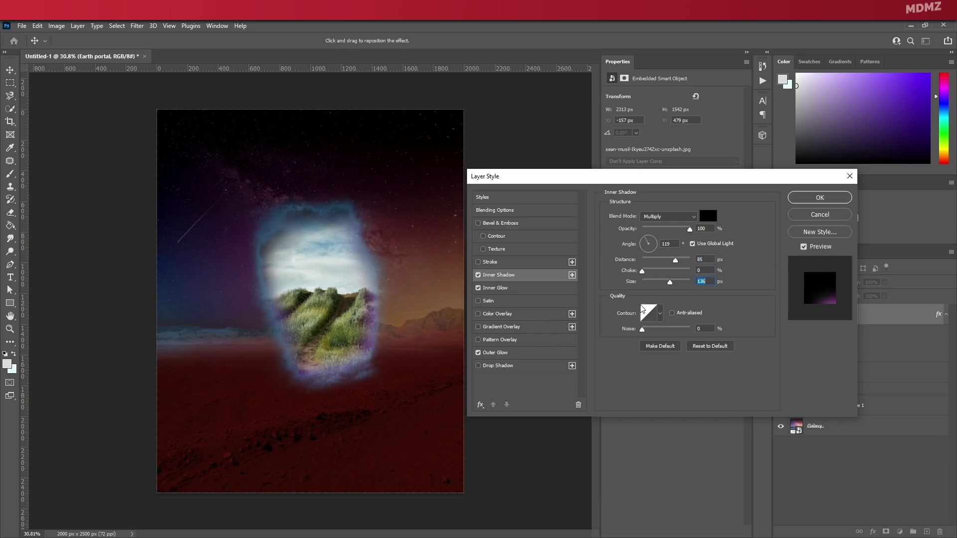
drag(670, 282, 675, 282)
drag(675, 260, 665, 260)
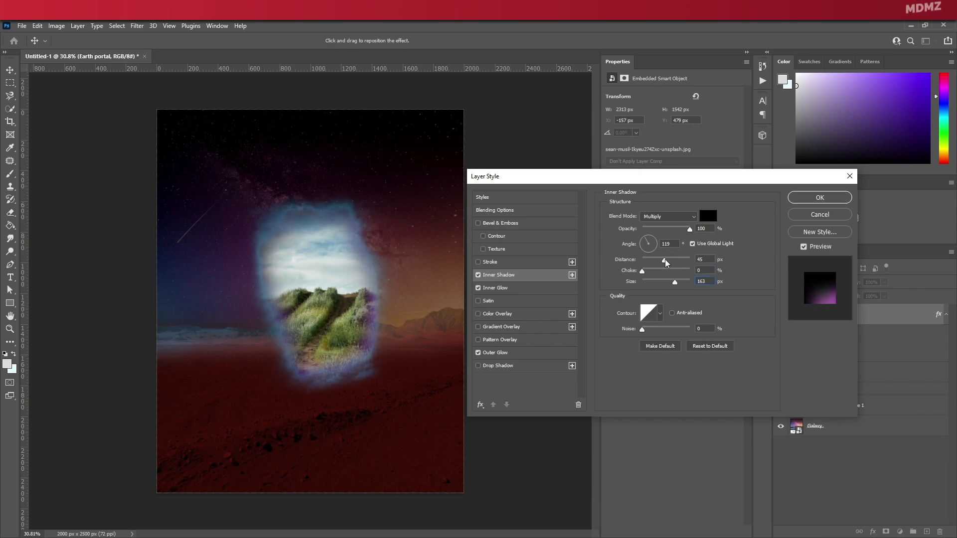
Toggle the Inner Shadow off and on repeatedly to compare the portal's edges with and without it.
click(477, 275)
click(477, 275)
click(477, 274)
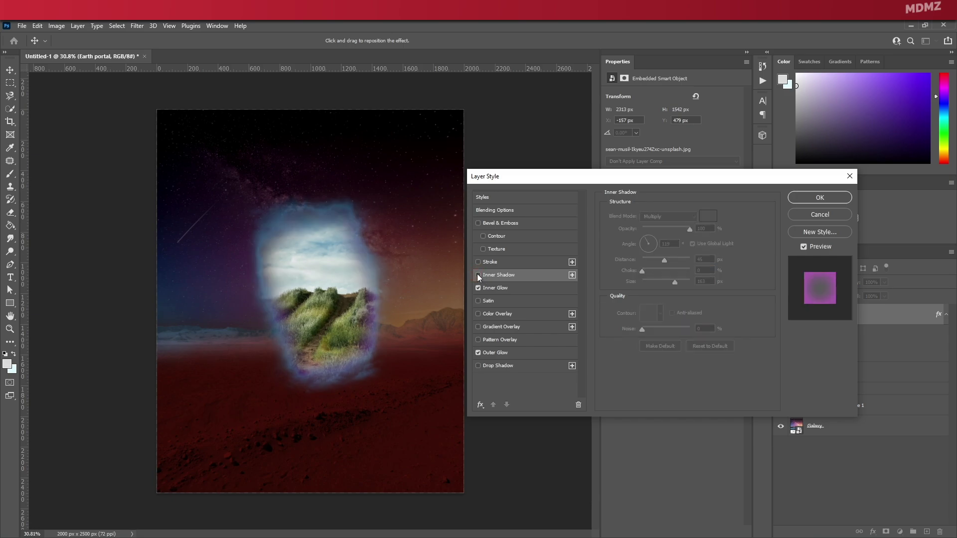
click(478, 274)
click(478, 275)
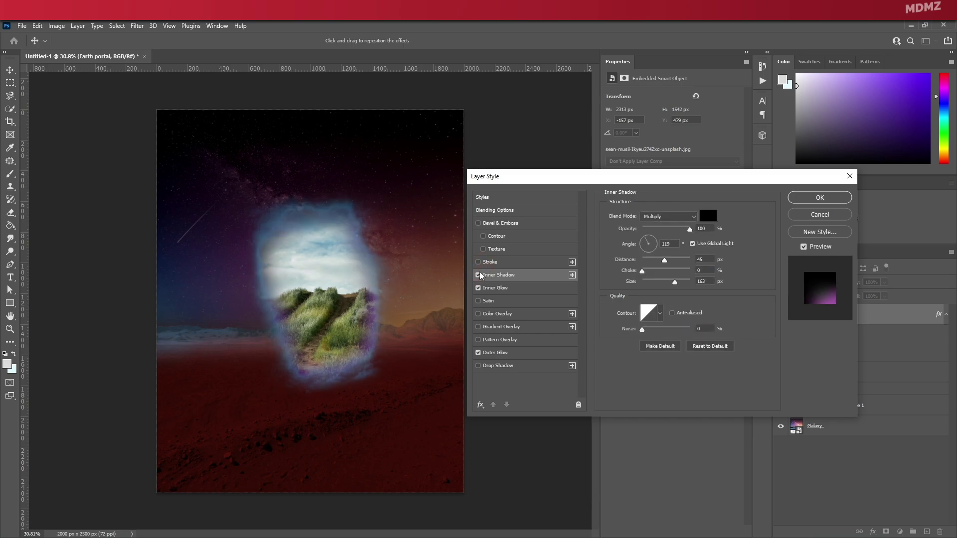
click(478, 275)
click(478, 275)
Soften the Inner Shadow to 38% opacity, 36 px distance and 40 px size, keeping global light enabled, and compare it off and on.
drag(688, 230, 660, 230)
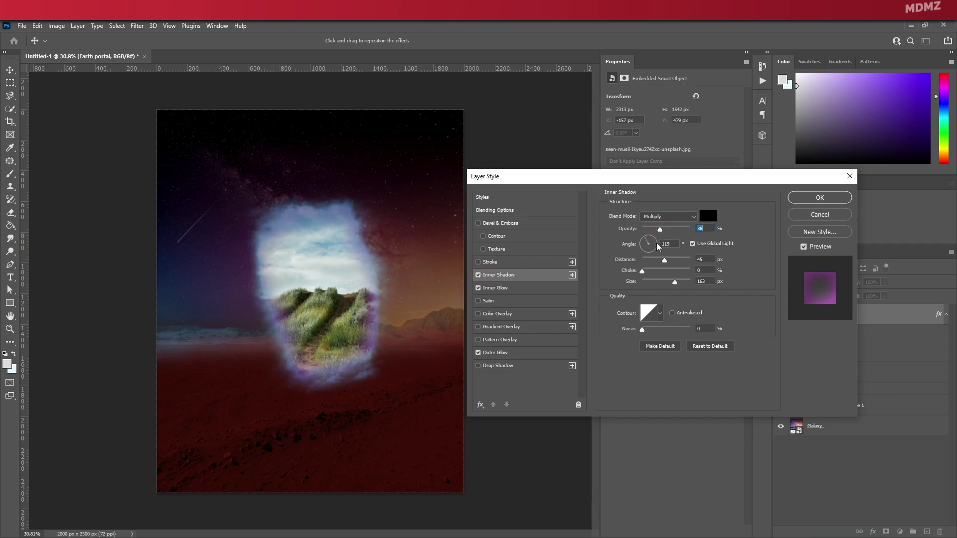
click(692, 244)
click(692, 244)
drag(642, 272, 660, 260)
click(478, 275)
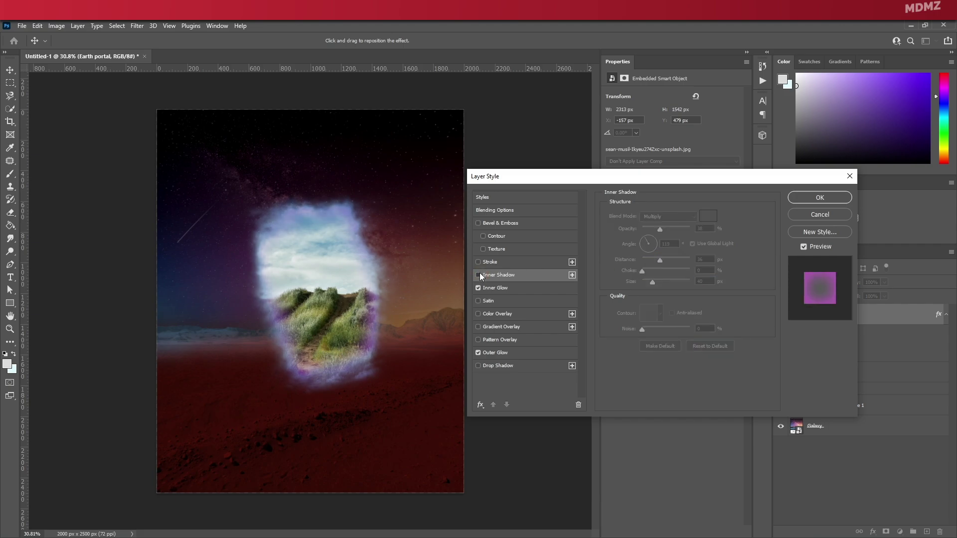
click(479, 276)
Raise the Outer Glow opacity to 90% and compare the portal with the Inner Shadow off and on.
click(500, 353)
drag(669, 226, 685, 221)
click(478, 274)
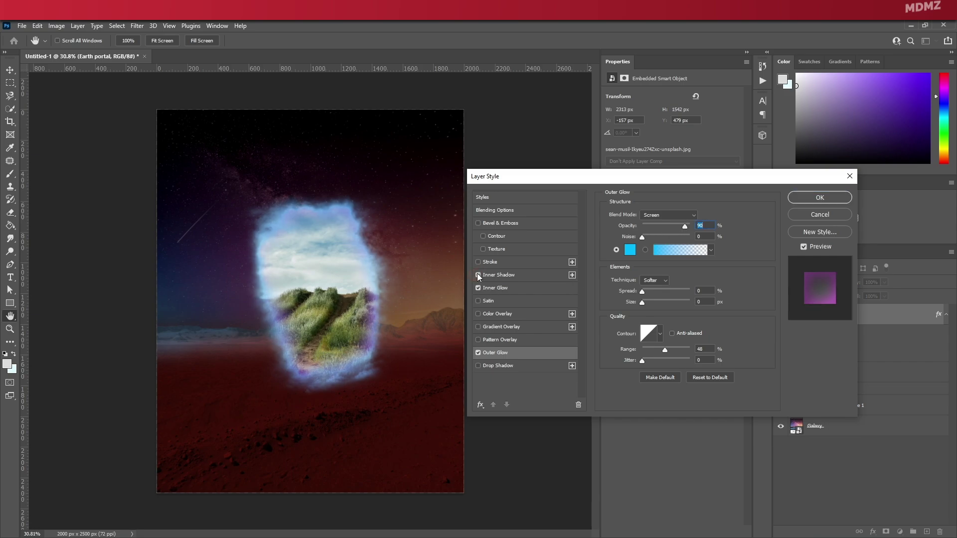
click(477, 274)
click(477, 274)
click(477, 274)
Tighten the Earth portal's Inner Shadow to 35 px distance and 1 px size, and apply the layer style.
click(509, 274)
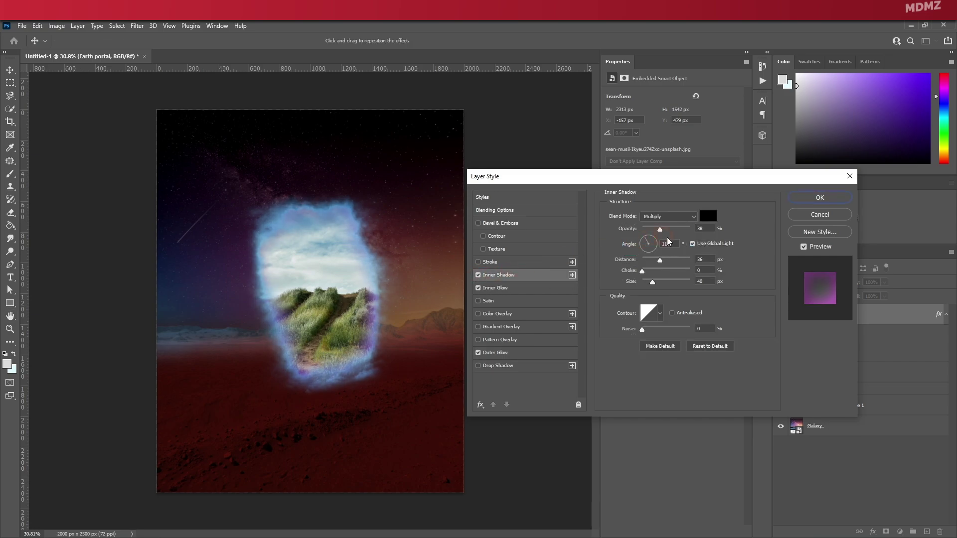
drag(662, 260, 643, 283)
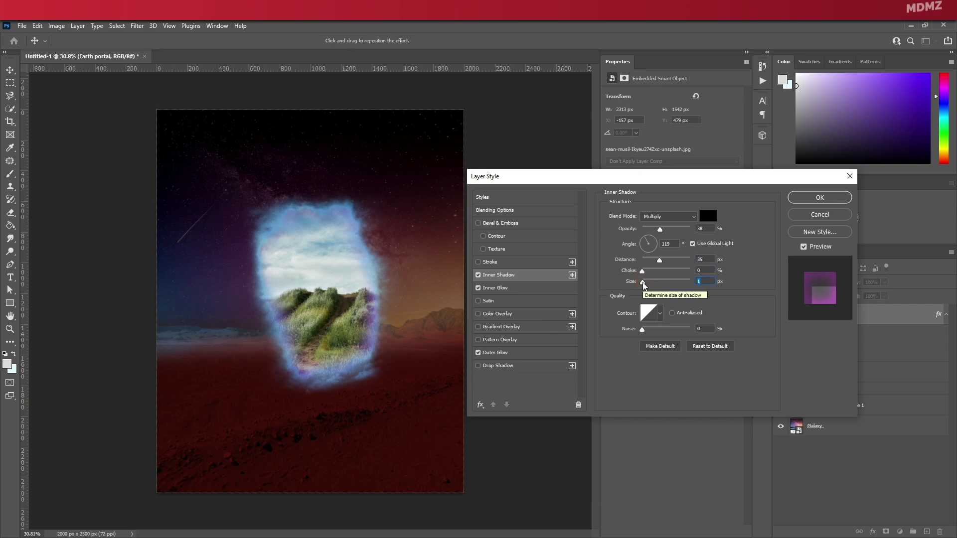
click(819, 197)
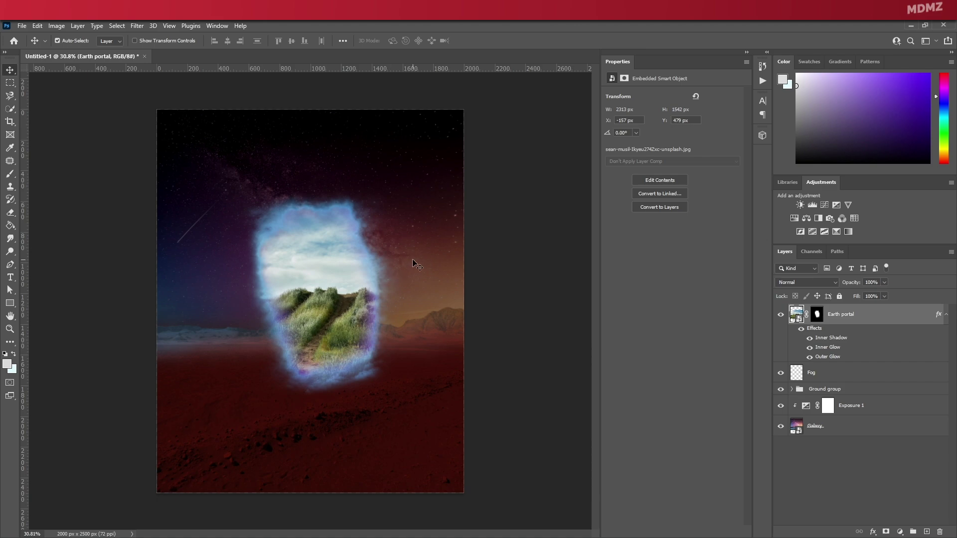
key(ctrl+z)
Add an Exposure adjustment layer above Earth portal with +2.17 exposure, +0.0039 offset and 0.73 gamma, and invert its mask to black.
click(837, 206)
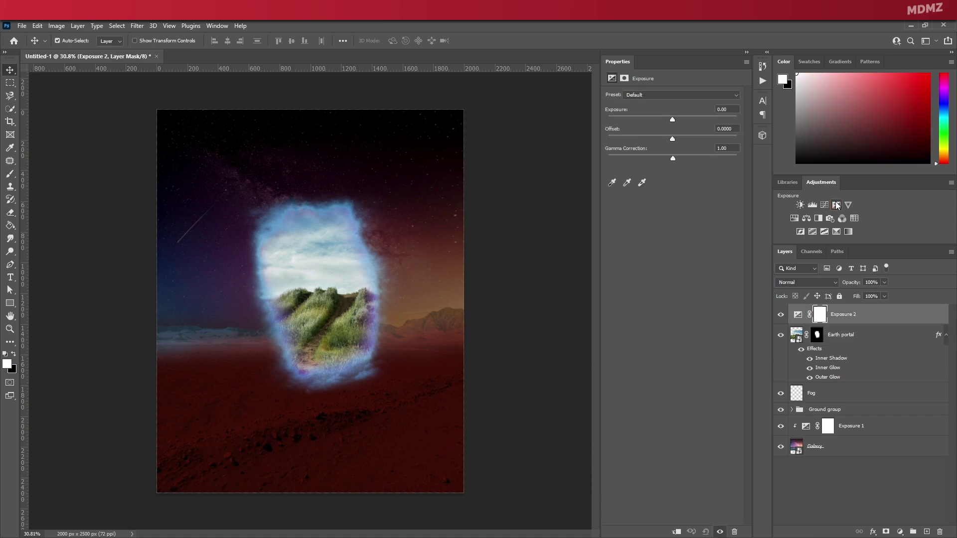
drag(672, 120, 695, 117)
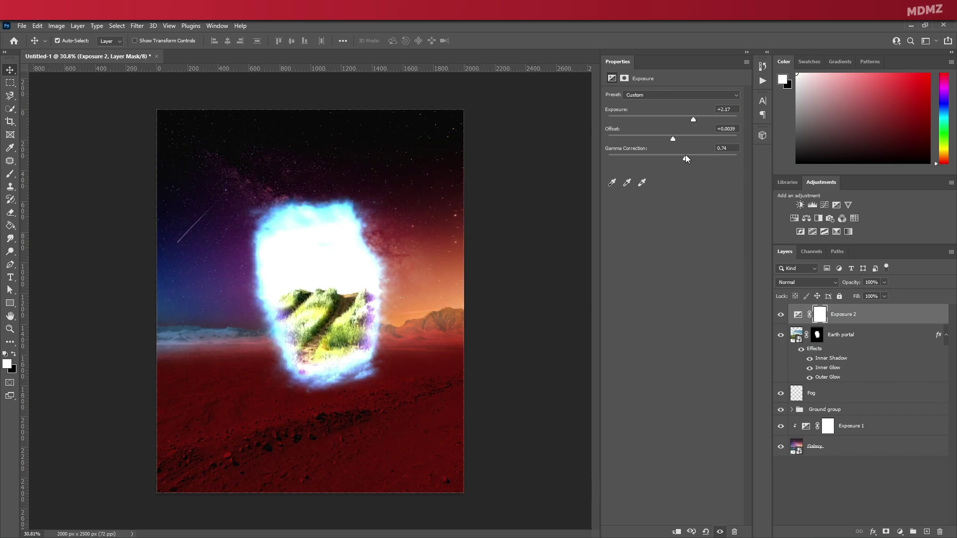
click(820, 315)
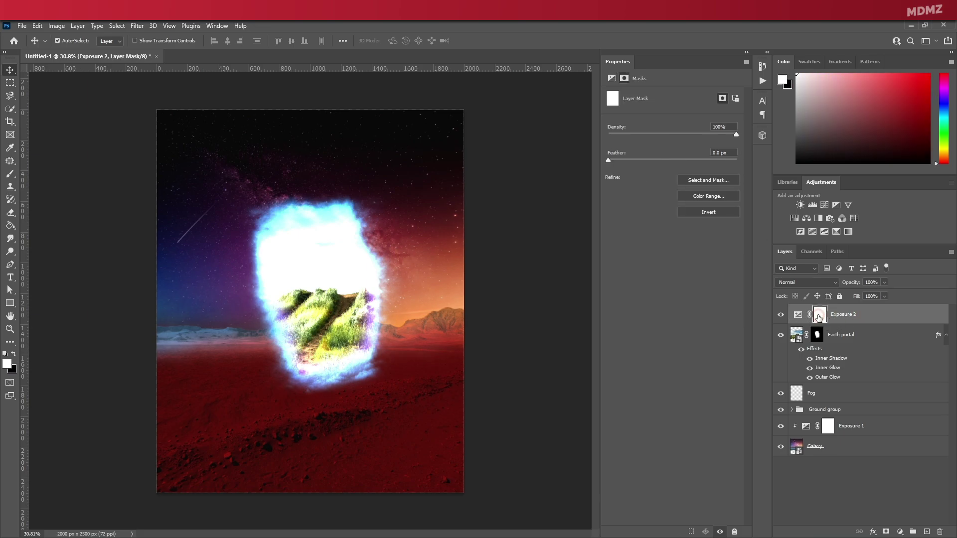
key(ctrl+i)
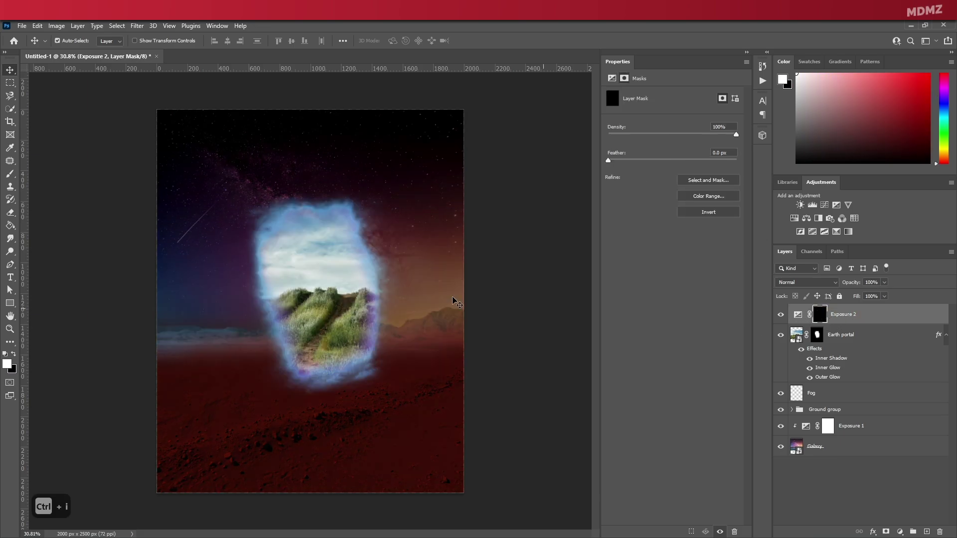
Paint white around the portal's rim on the Exposure 2 mask with a soft 441 px brush at 66% opacity.
click(11, 174)
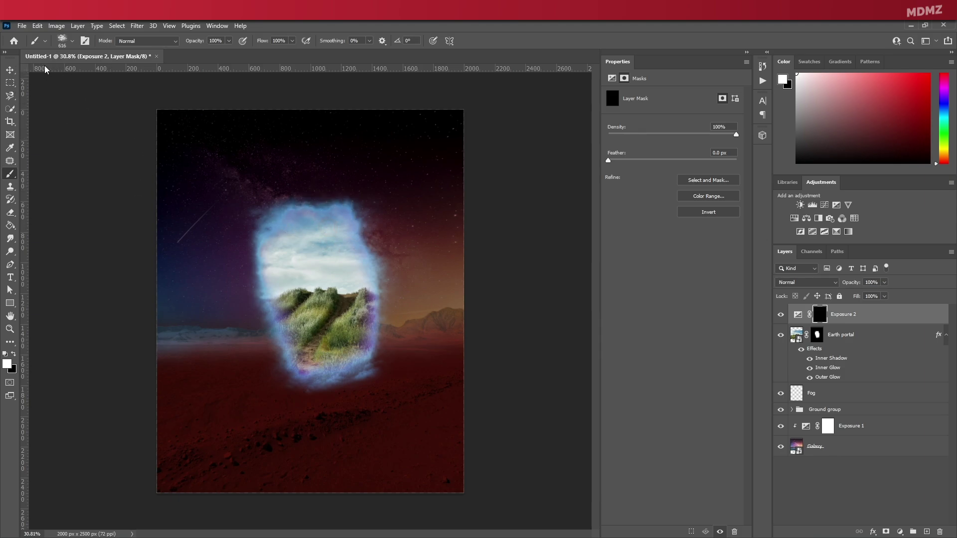
click(70, 44)
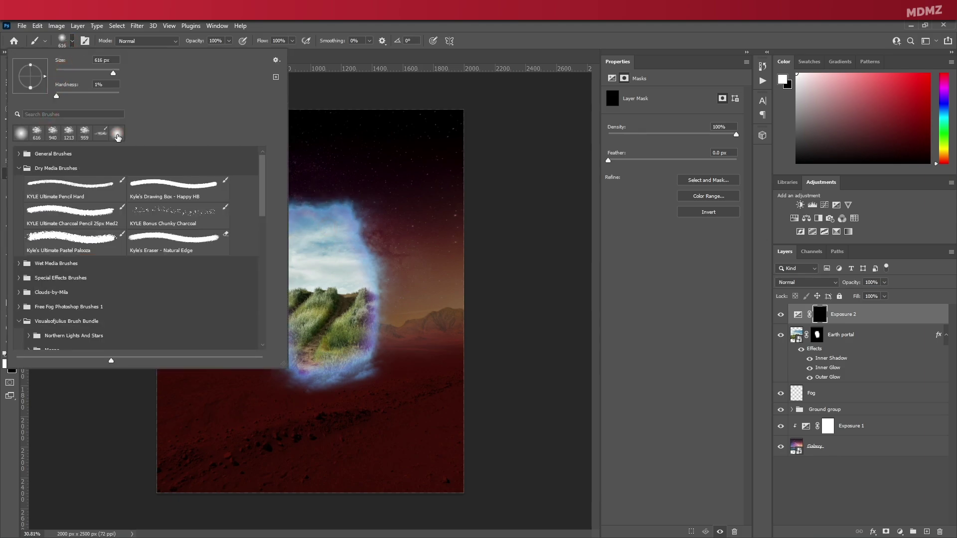
click(72, 41)
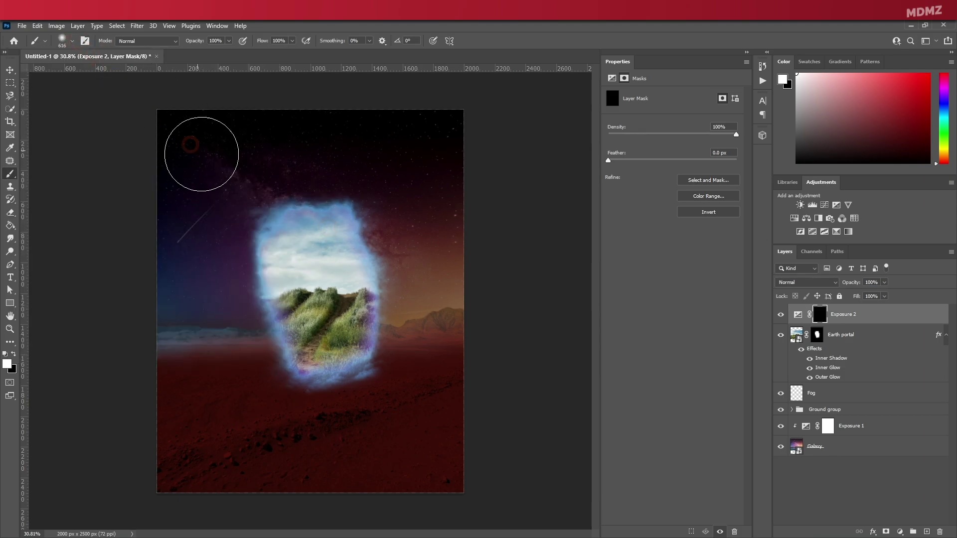
drag(295, 204, 282, 202)
drag(198, 43, 180, 44)
mouse_move(275, 215)
mouse_down()
mouse_move(287, 202)
mouse_move(344, 201)
mouse_move(370, 230)
mouse_move(381, 274)
mouse_move(375, 332)
mouse_move(314, 384)
mouse_move(256, 267)
mouse_move(247, 227)
mouse_up()
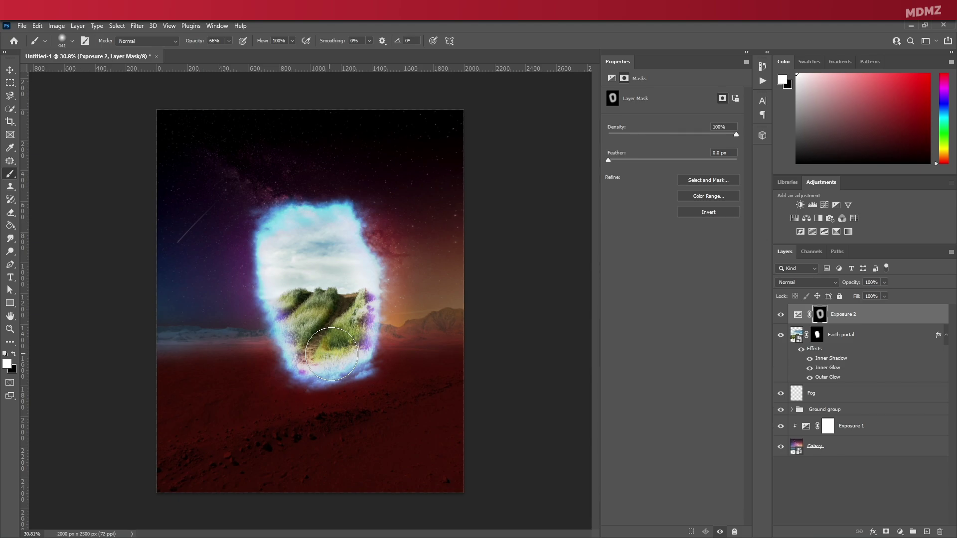
Reduce the Exposure 2 adjustment to +1.14 exposure and compare the portal with the layer hidden and shown.
click(797, 314)
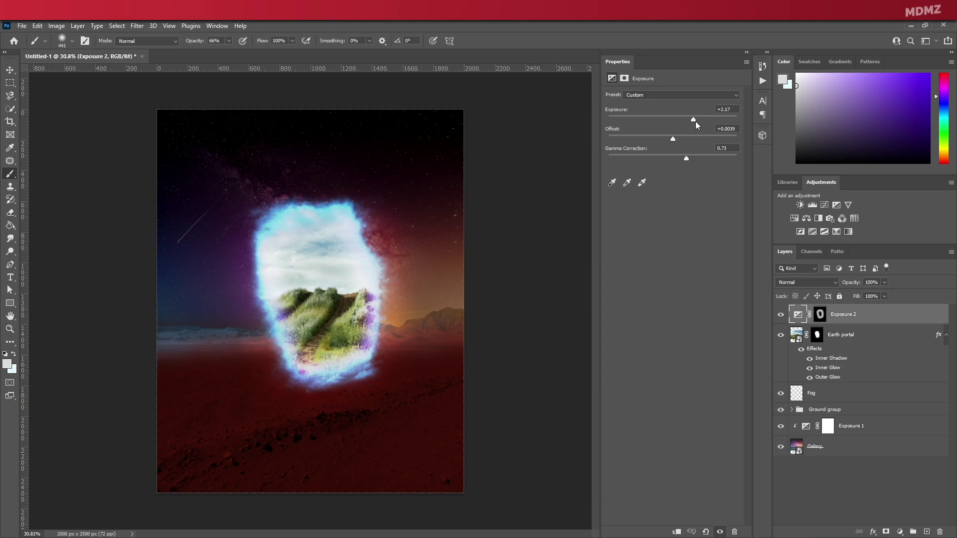
drag(691, 121, 683, 120)
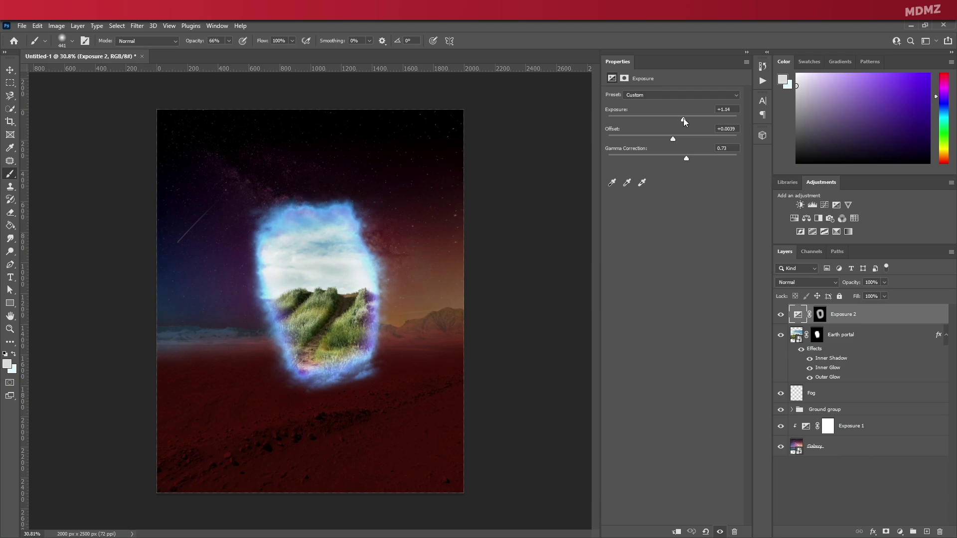
click(781, 316)
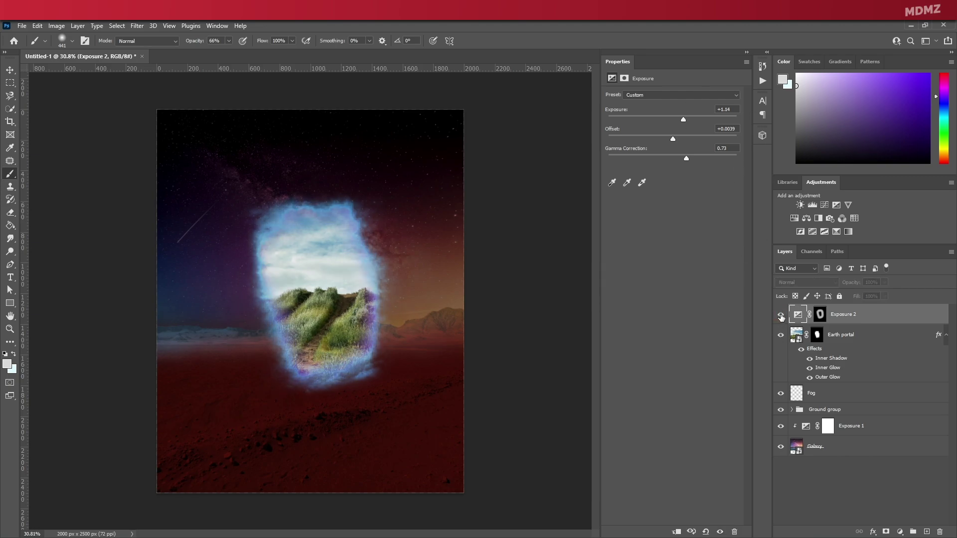
click(781, 316)
click(780, 316)
click(781, 316)
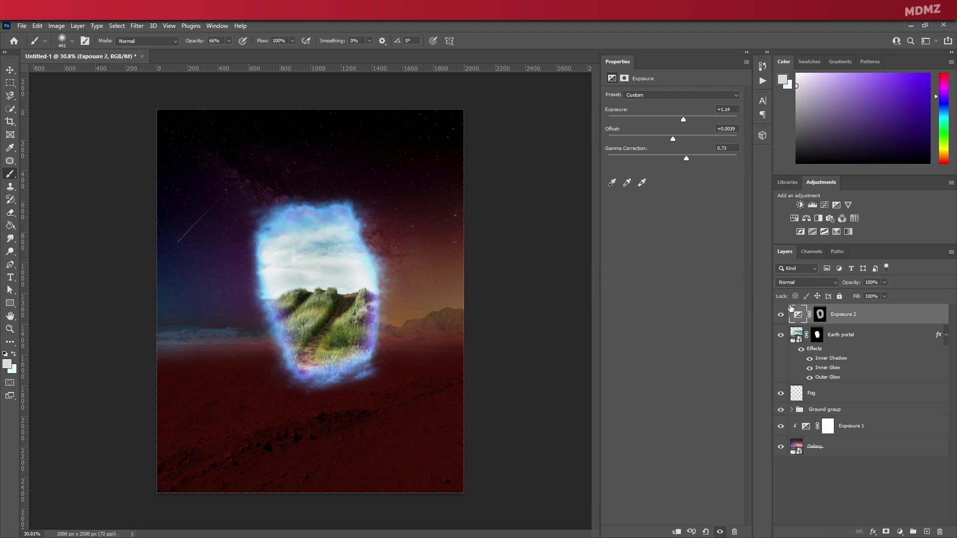
Paint black on the Earth portal layer mask with the soft brush to round off the portal's upper and lower corners.
click(818, 336)
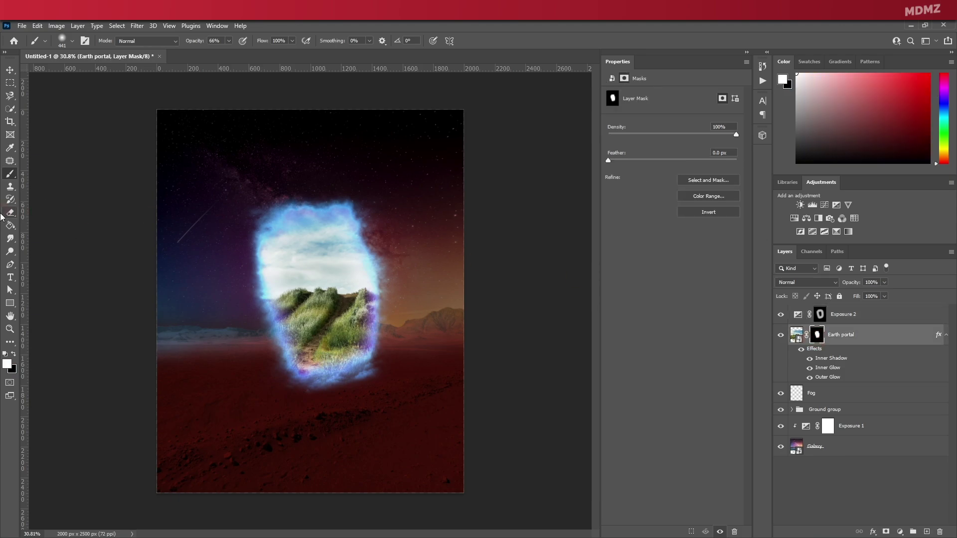
key(x)
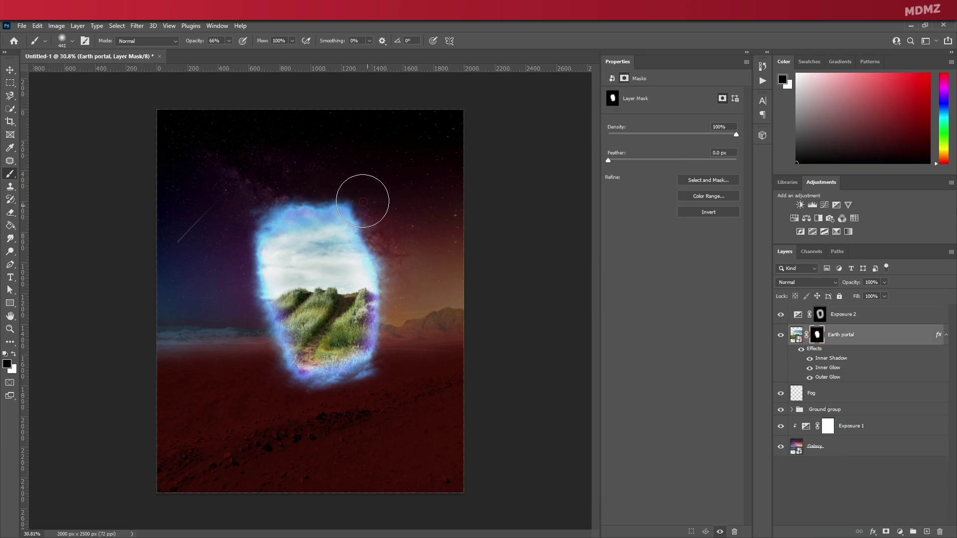
click(350, 202)
drag(350, 202, 364, 211)
mouse_move(273, 205)
mouse_down()
mouse_move(257, 218)
mouse_move(277, 190)
mouse_up()
drag(385, 391, 378, 398)
click(861, 359)
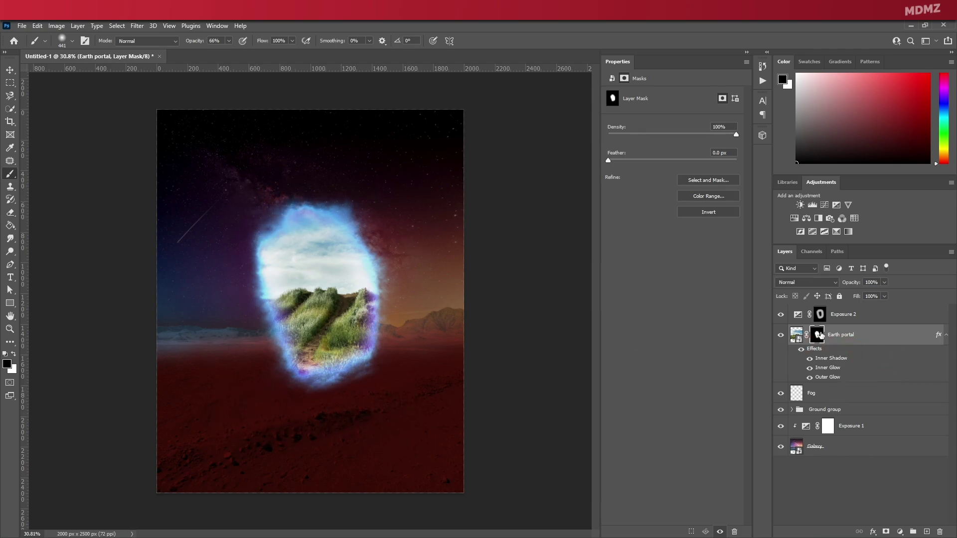
Collapse the Earth portal's effects list and add a new layer named Light rays above Exposure 2.
click(945, 337)
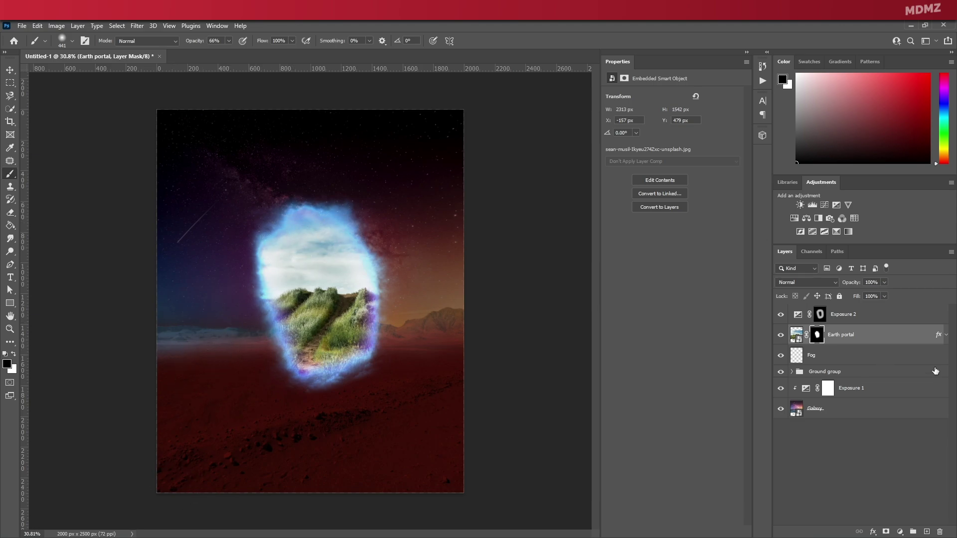
click(878, 320)
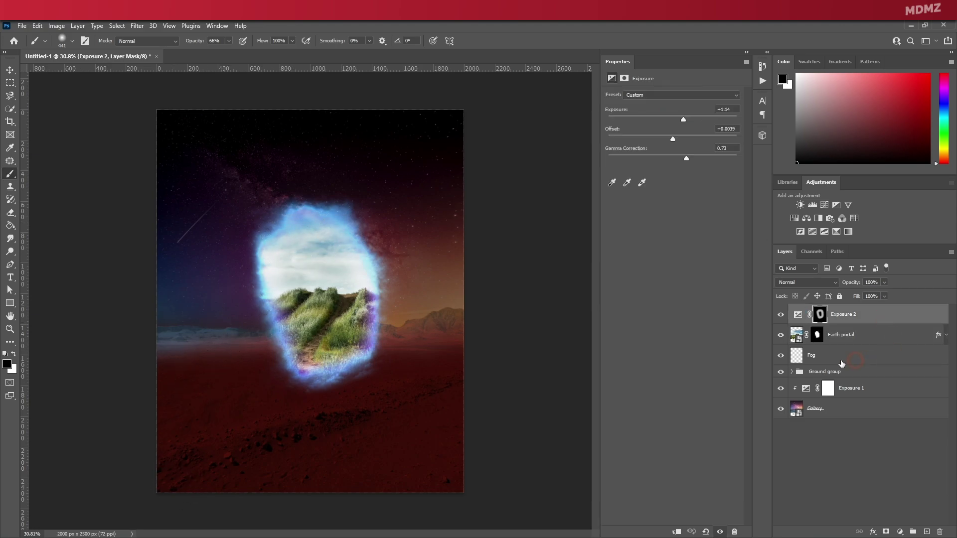
click(925, 532)
double_click(816, 315)
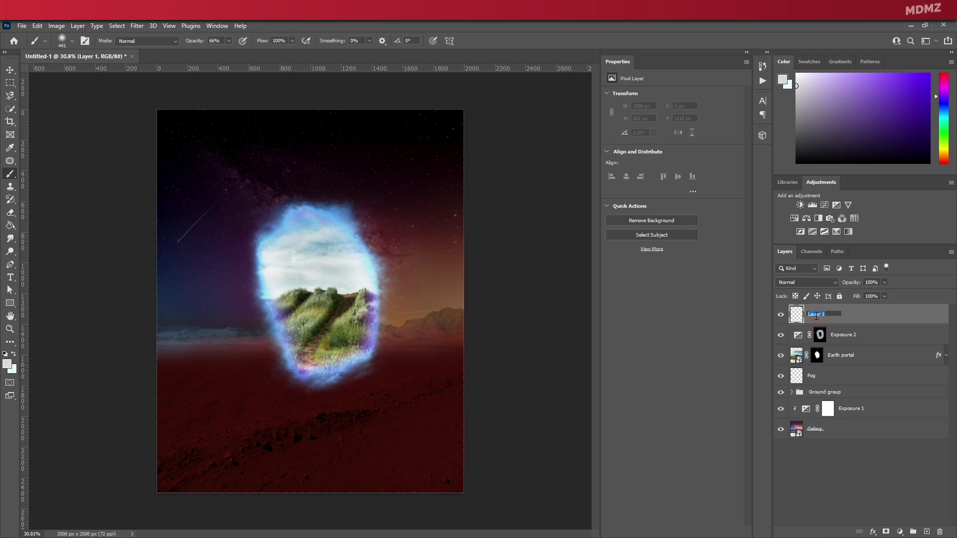
text(Light rays)
key(Return)
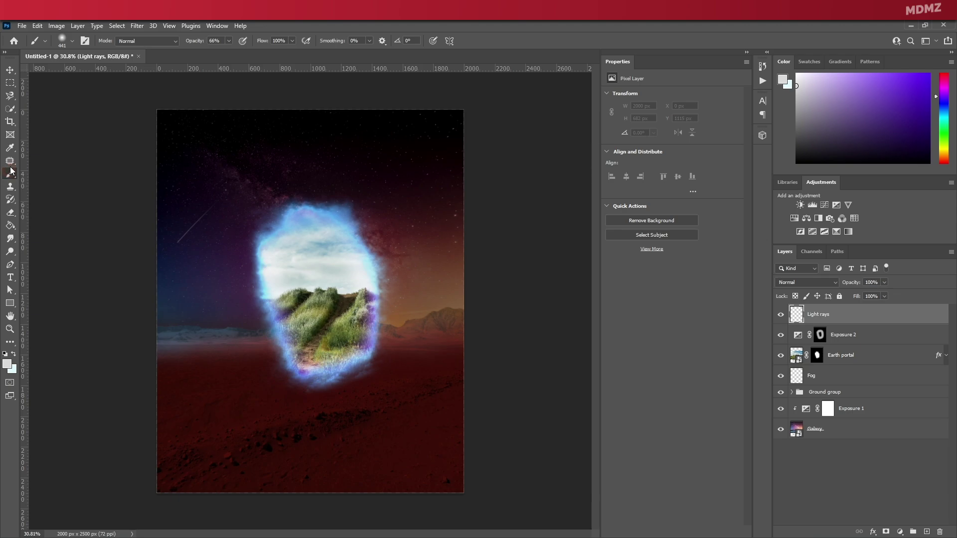
Load the Sun Rays 1 brush from the Sun Rays set of the Visualsofjulius Brush Bundle.
click(72, 41)
scroll(65, 248, down, 2)
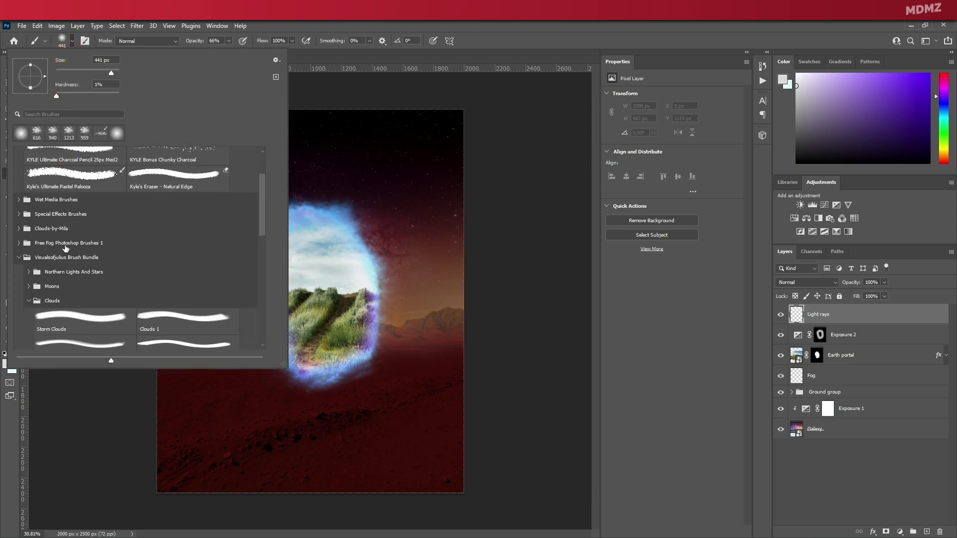
scroll(65, 248, down, 5)
click(28, 314)
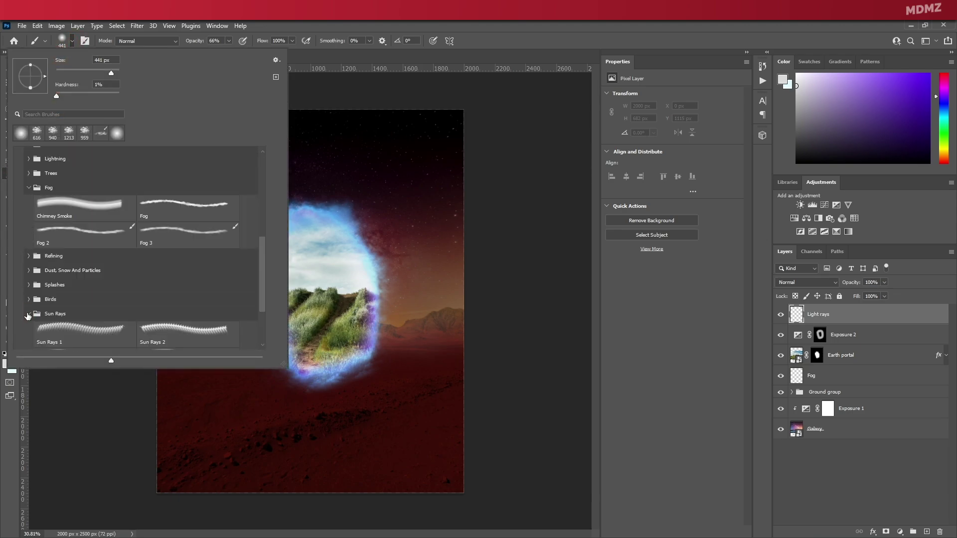
scroll(51, 293, down, 3)
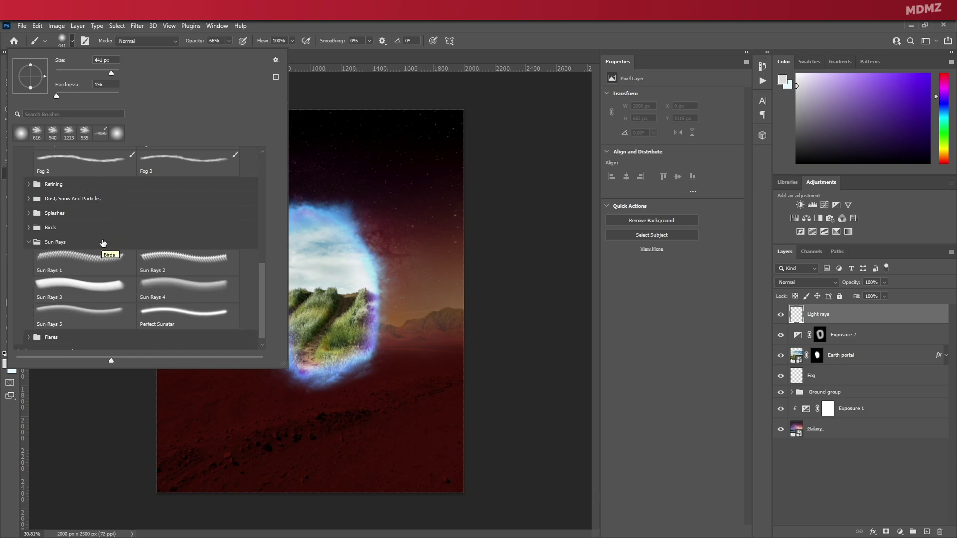
click(100, 252)
click(176, 254)
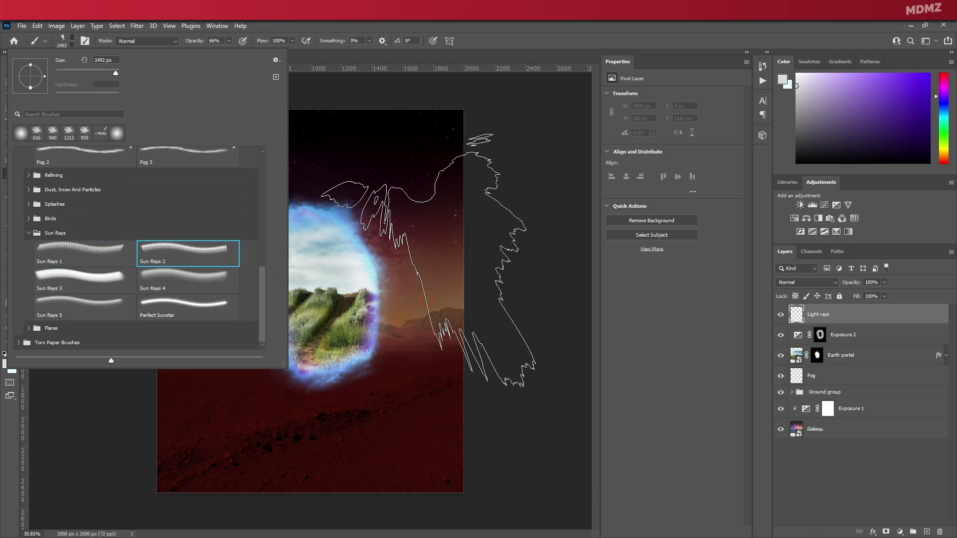
click(171, 284)
click(84, 255)
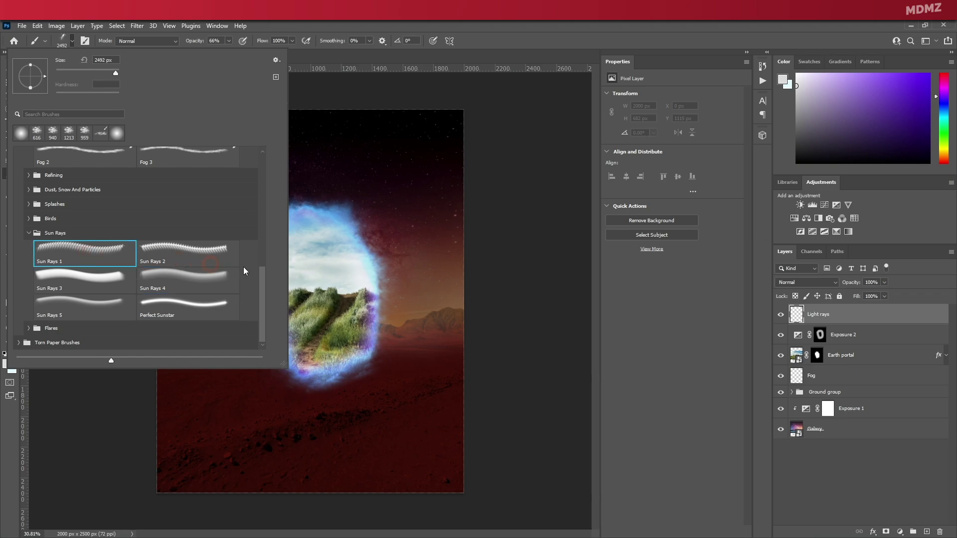
click(70, 40)
Stamp white sun rays over the portal's lower-left edge on the Light rays layer with a 1577 px brush.
drag(295, 339, 233, 335)
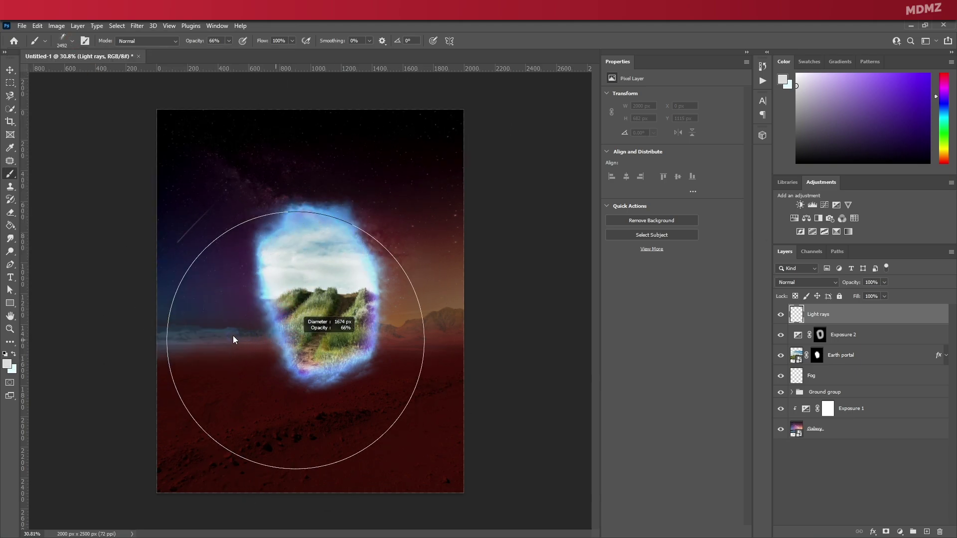
click(7, 364)
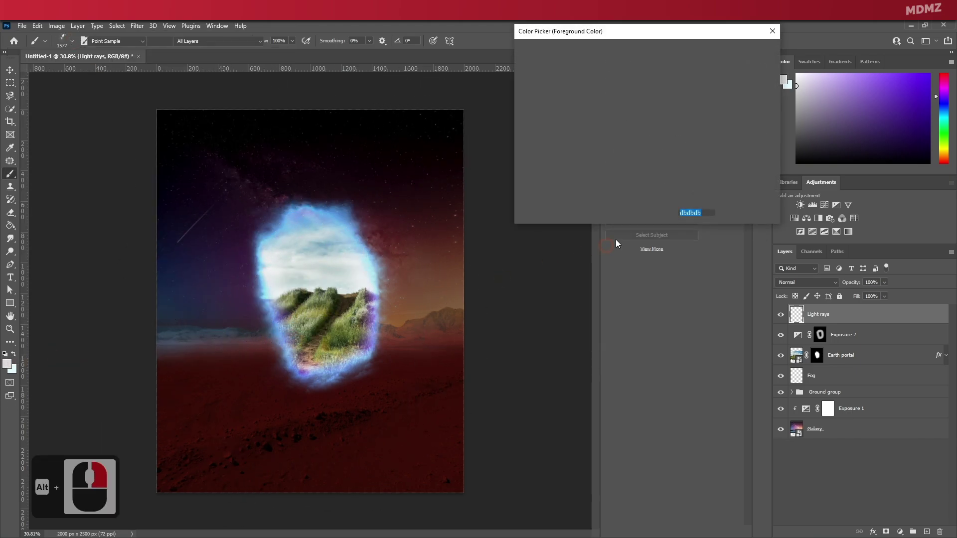
click(728, 52)
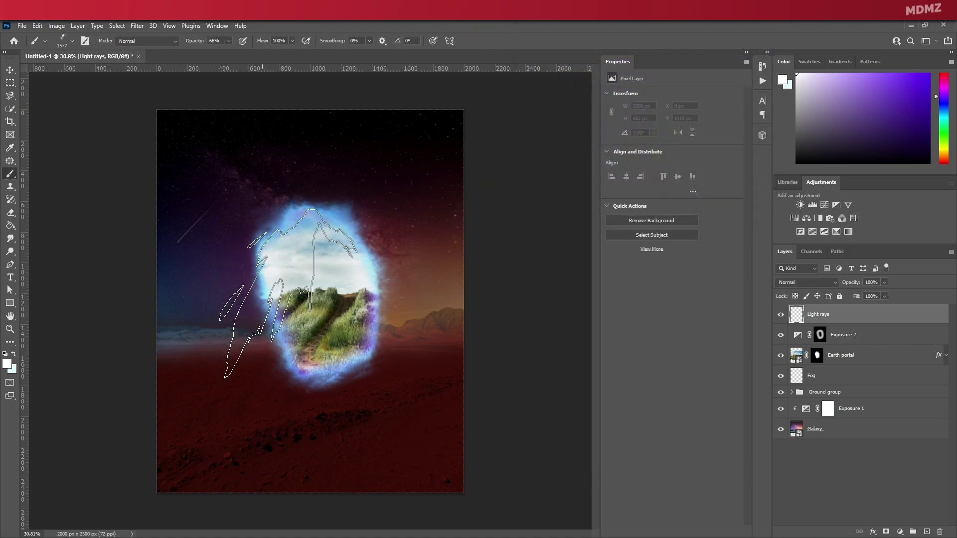
click(272, 328)
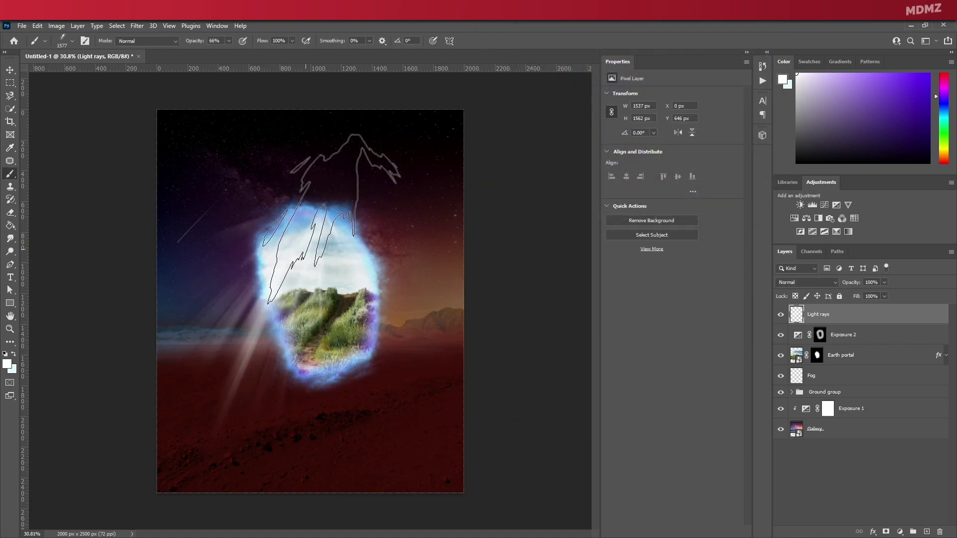
Rotate the light rays clockwise by about 11° and lower the layer's opacity to 43%.
key(ctrl+t)
drag(444, 171, 470, 199)
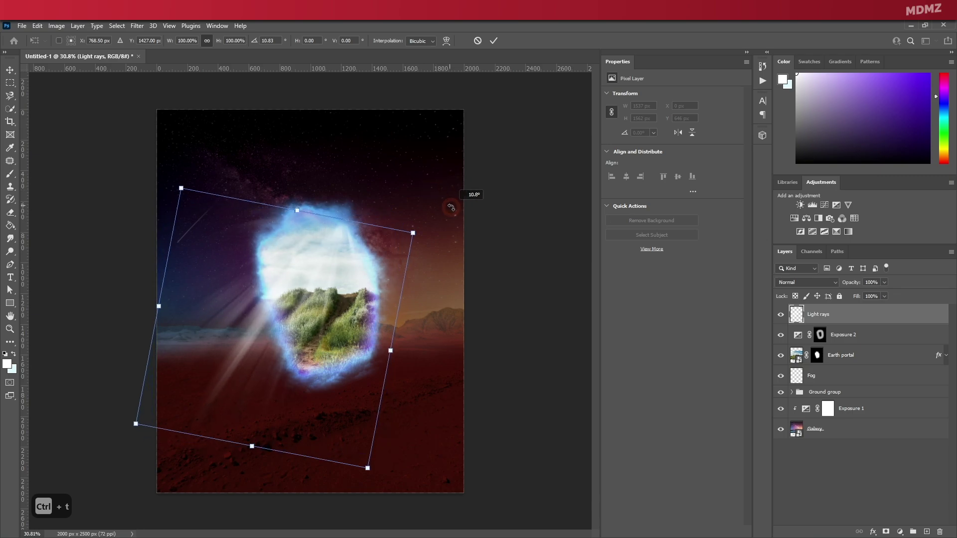
click(491, 41)
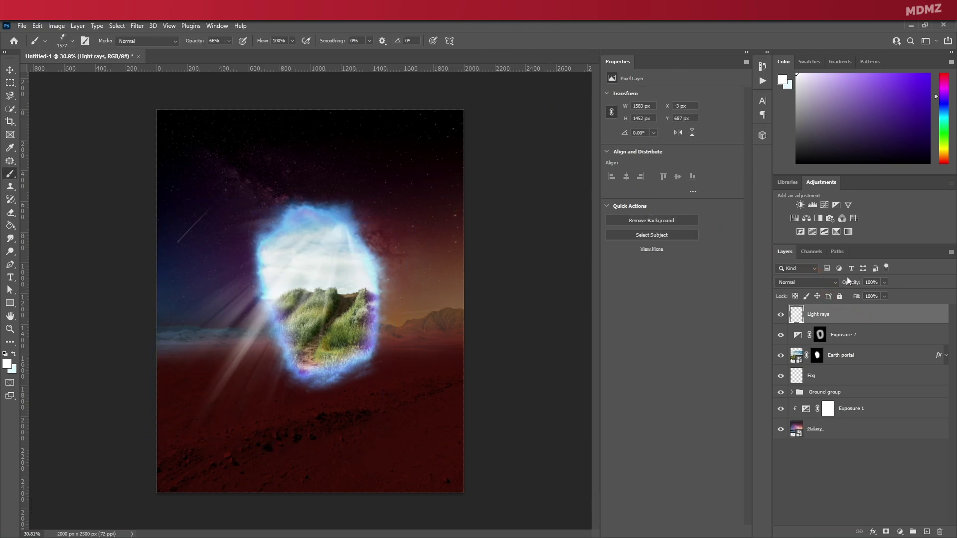
drag(853, 285, 824, 287)
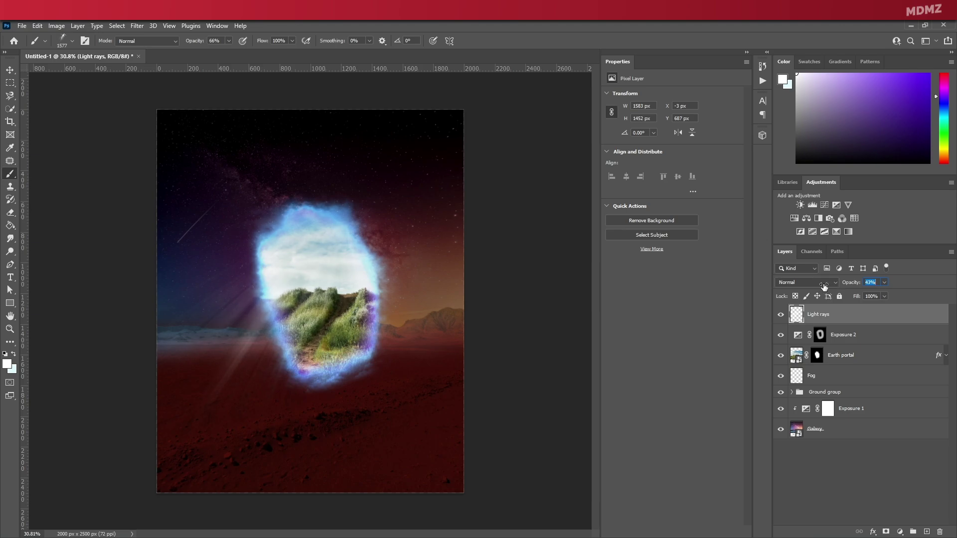
Erase the stray light rays around the portal's upper edge on the Light rays layer with a 426 px eraser.
click(9, 213)
drag(301, 220, 316, 221)
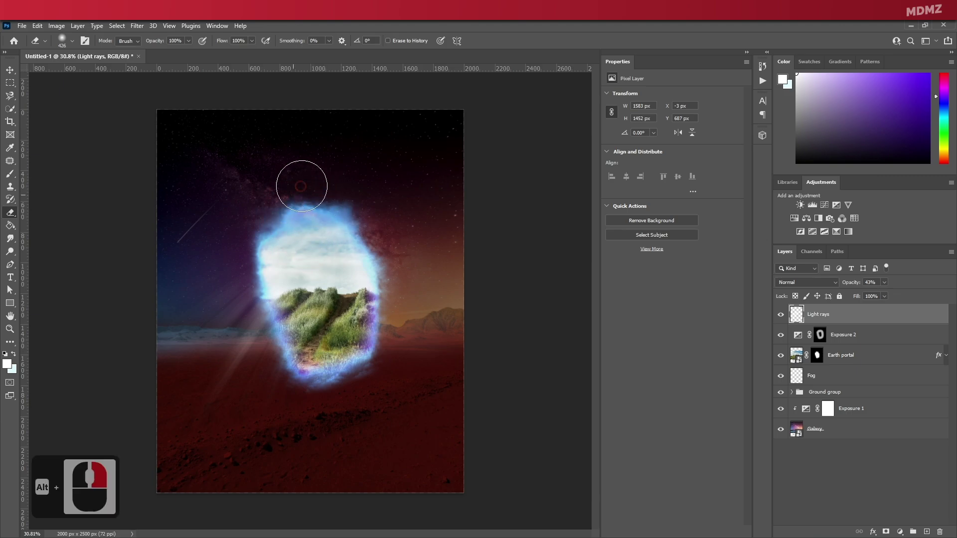
mouse_move(243, 226)
mouse_down()
mouse_move(268, 204)
mouse_move(369, 215)
mouse_move(388, 240)
mouse_move(338, 201)
mouse_move(250, 228)
mouse_up()
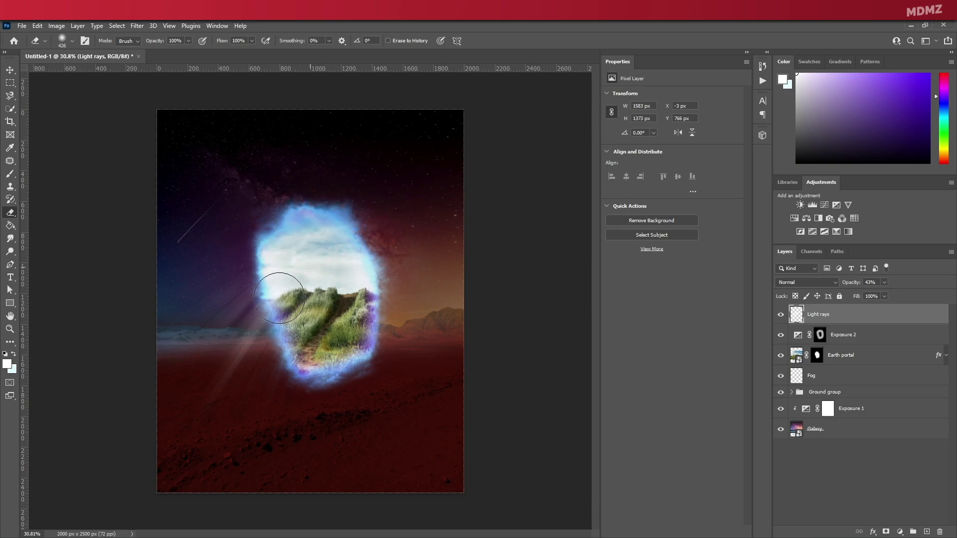
click(10, 69)
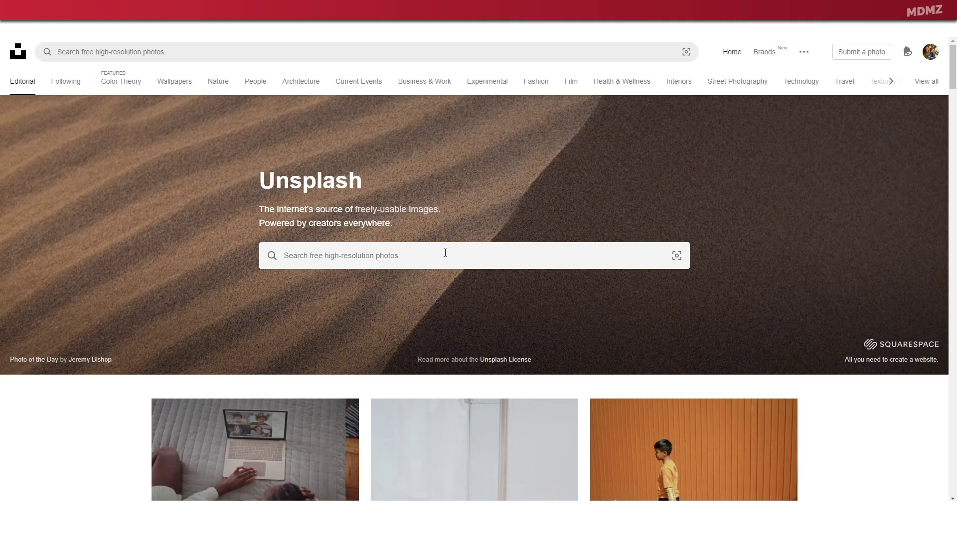
Switch to Unsplash, search for "mountains" and browse the photo results.
click(445, 253)
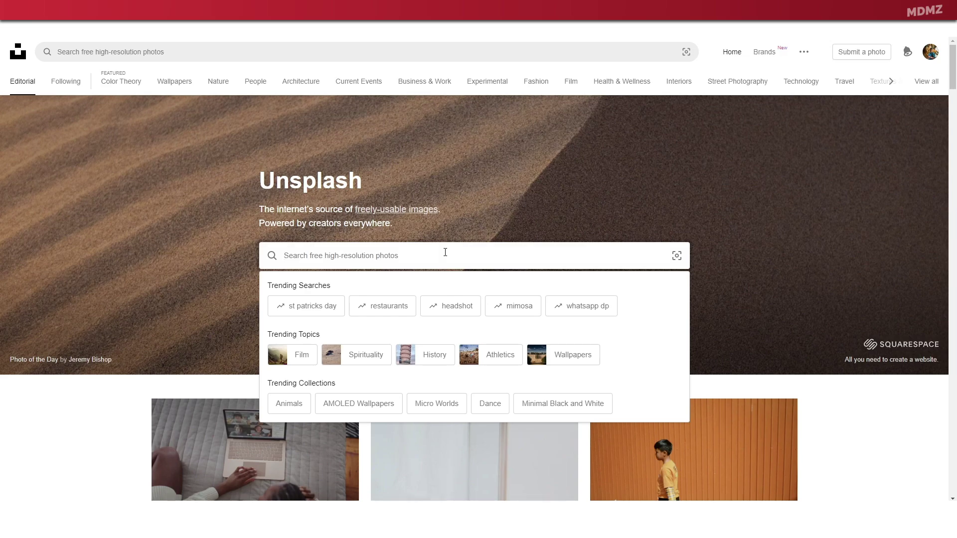
text(mount)
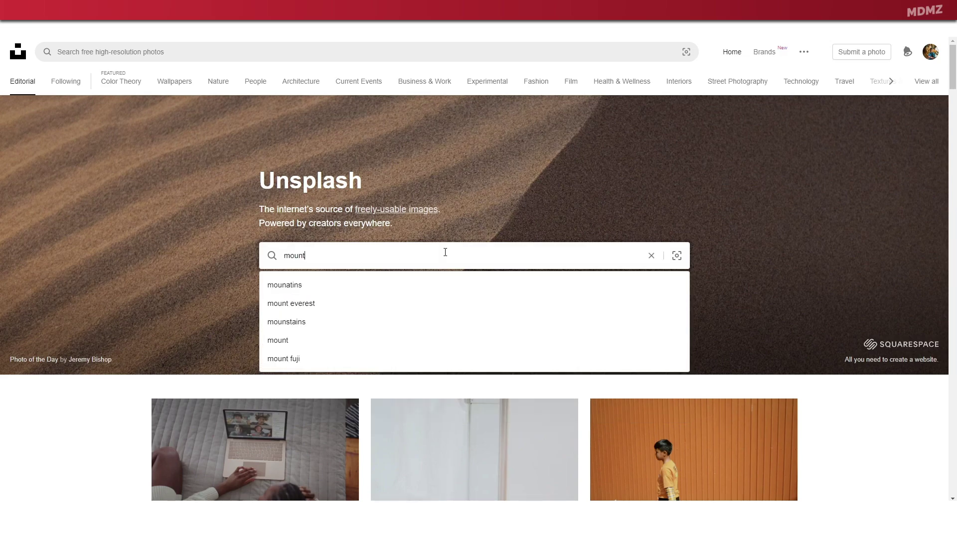
text(ains)
key(Return)
scroll(946, 155, down, 5)
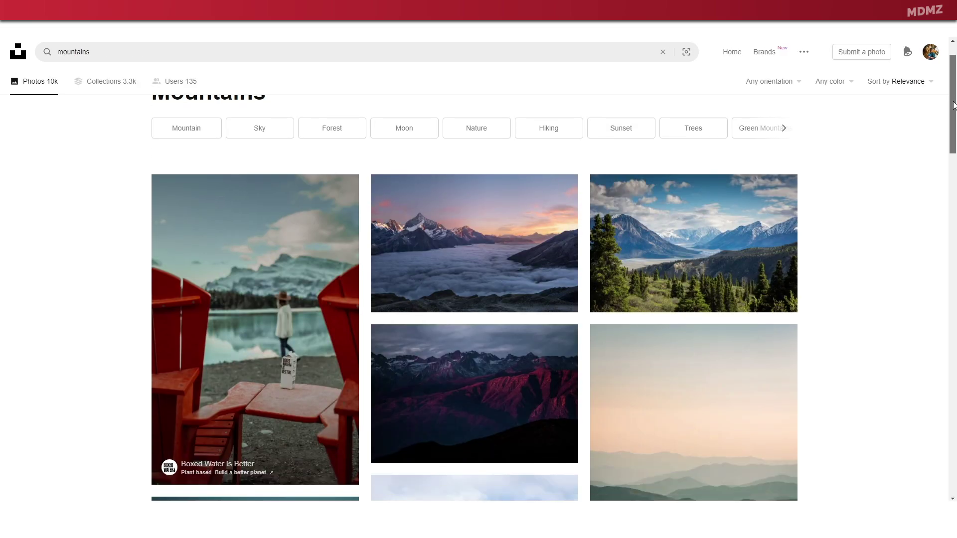
scroll(945, 155, down, 4)
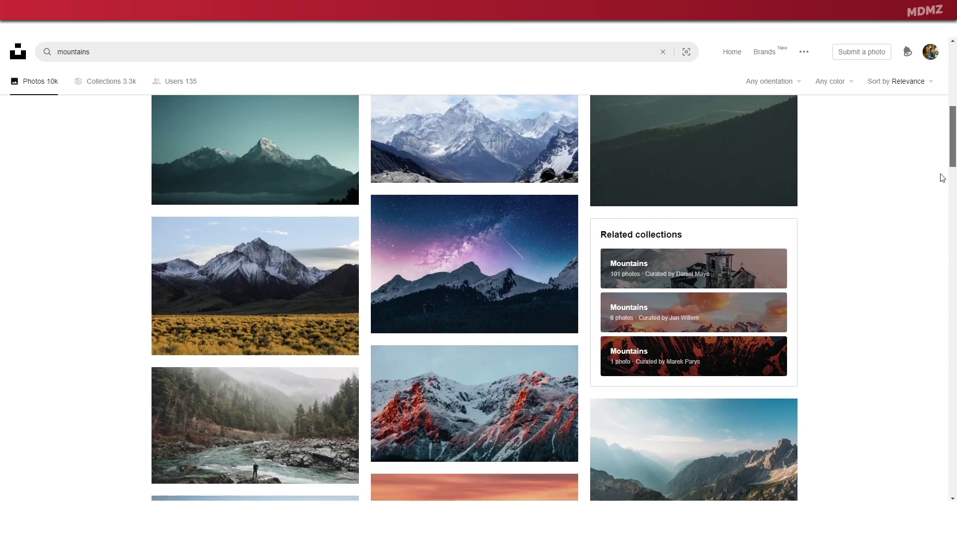
scroll(942, 178, down, 10)
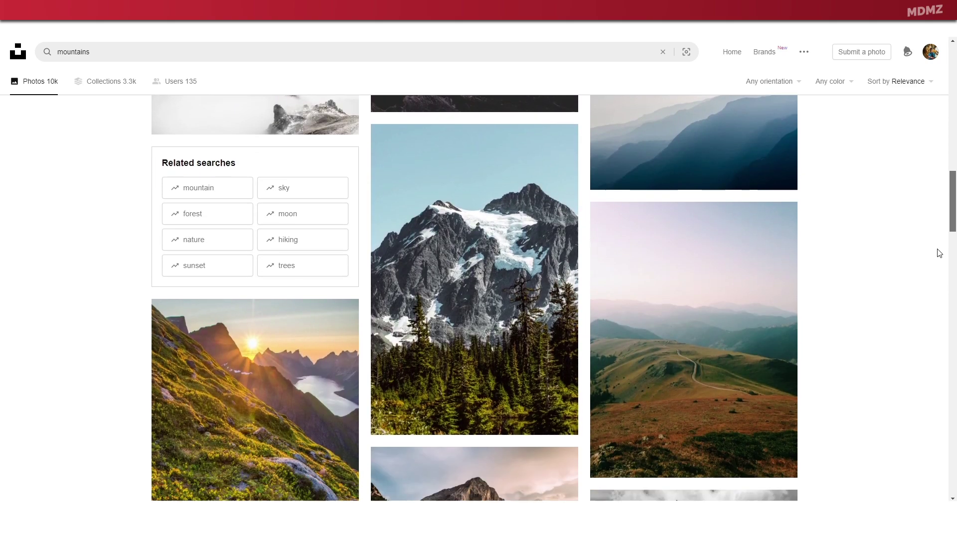
scroll(940, 253, down, 5)
Switch to Google, search for "astronaut free png" and browse the image results.
text(free png)
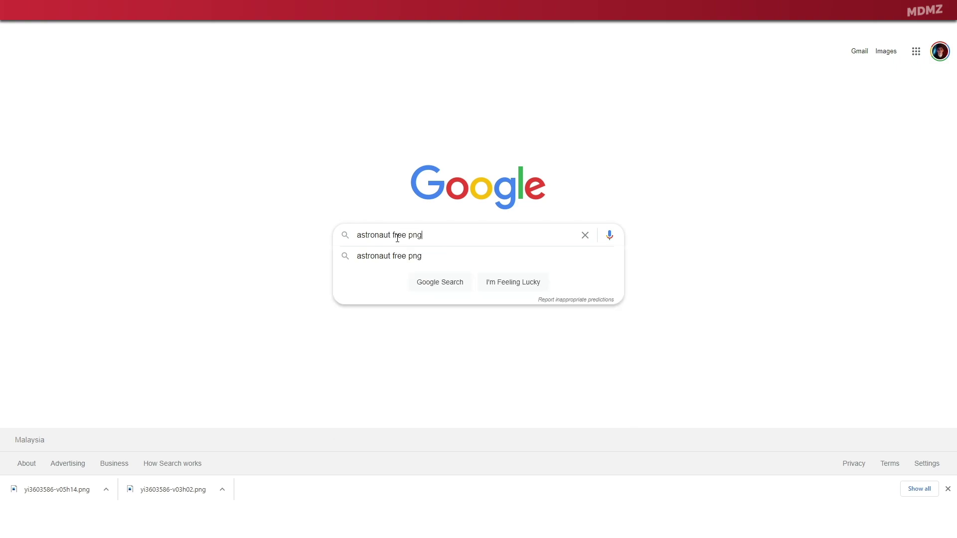
key(Return)
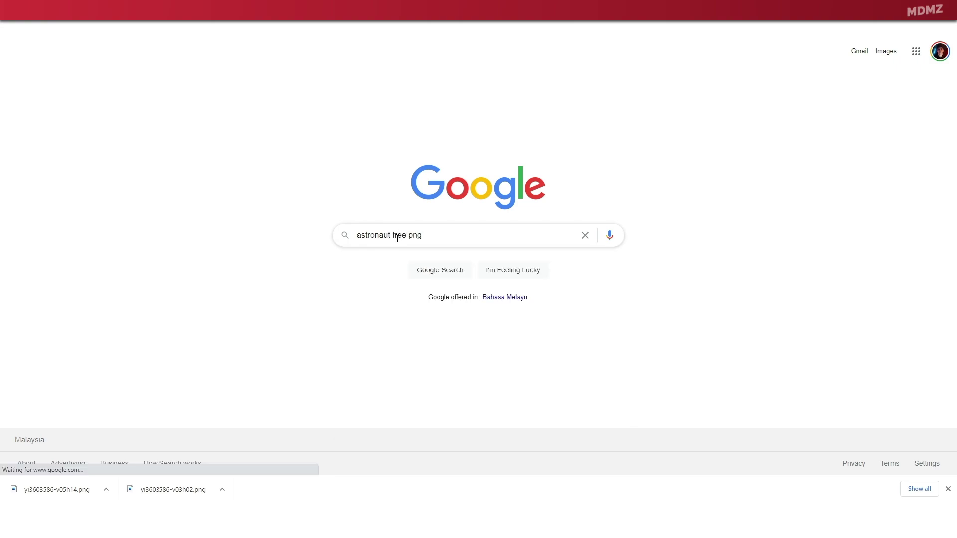
click(137, 89)
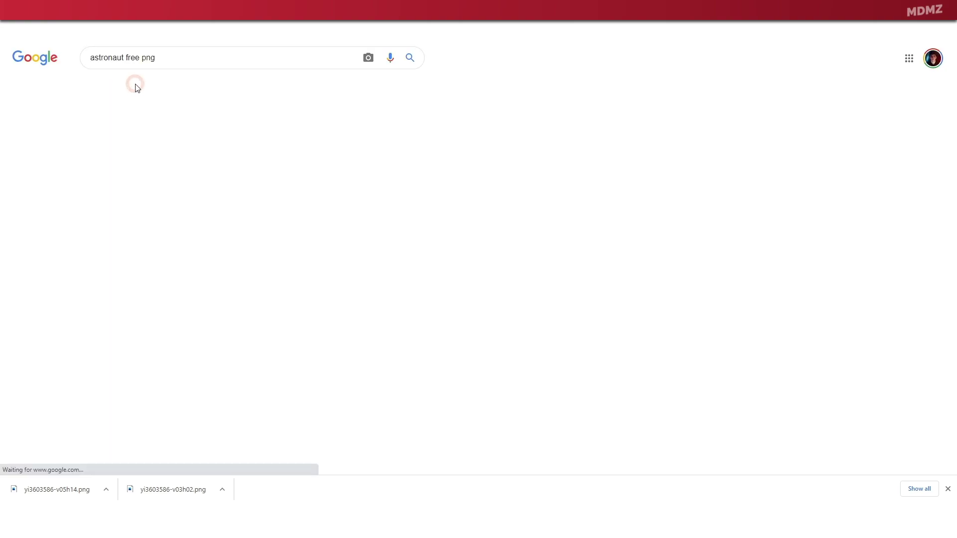
scroll(660, 174, down, 2)
scroll(661, 174, down, 1)
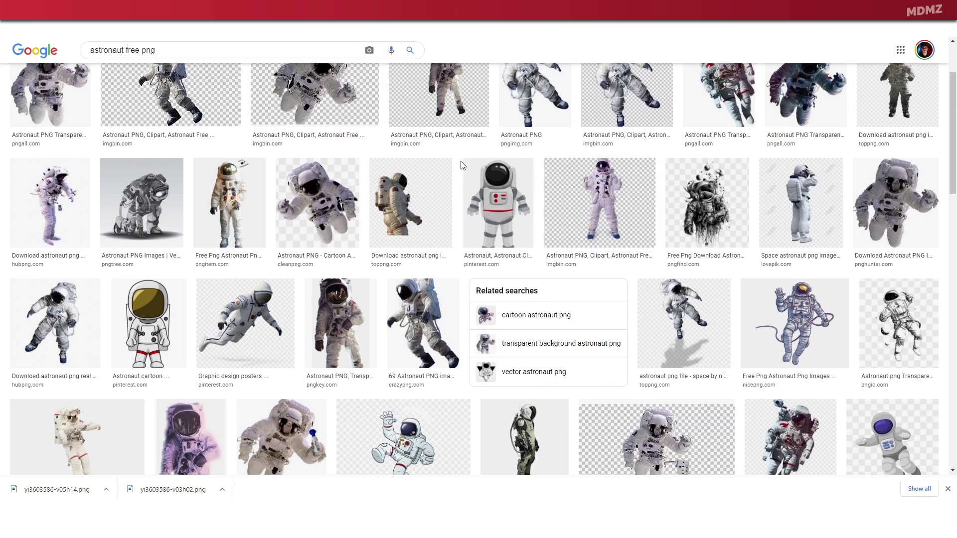
scroll(445, 344, down, 2)
Switch to the Yellow Images PNG library, browse the objects and view a PNG Astronaut item.
scroll(445, 344, down, 5)
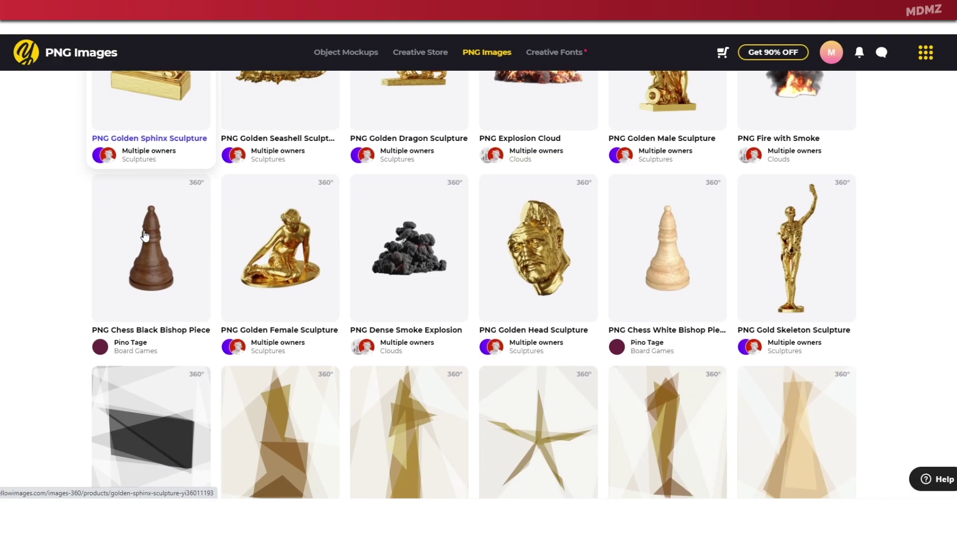
scroll(145, 235, down, 4)
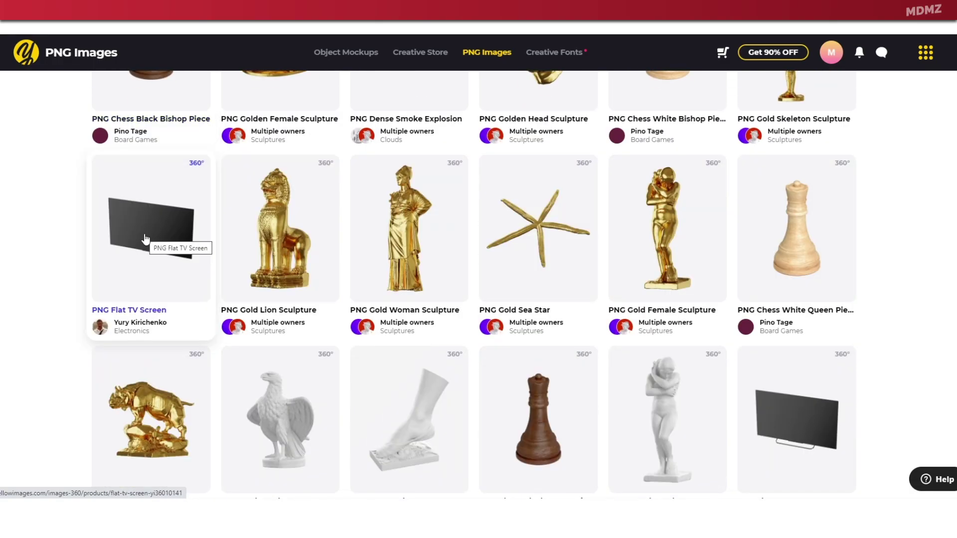
scroll(145, 235, down, 4)
scroll(146, 238, down, 2)
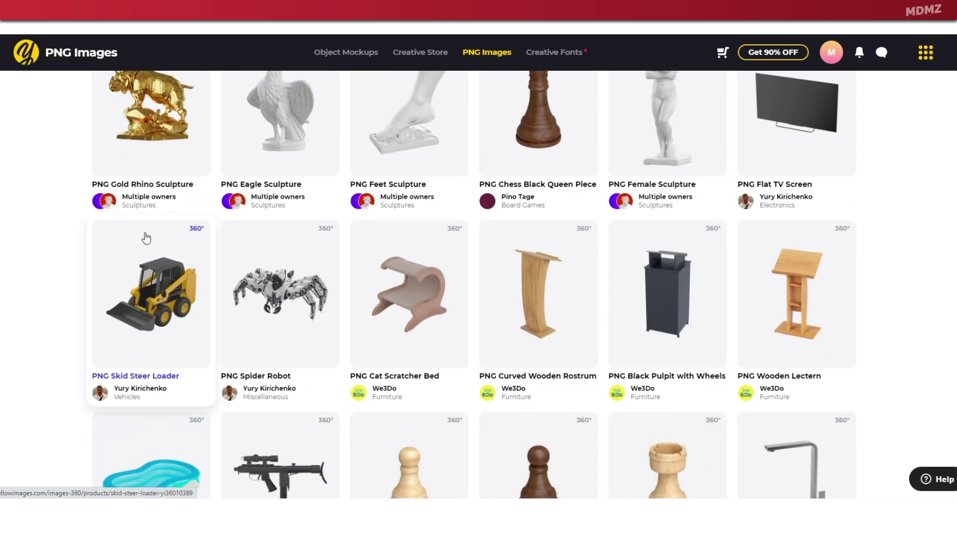
scroll(146, 238, down, 1)
scroll(146, 238, down, 6)
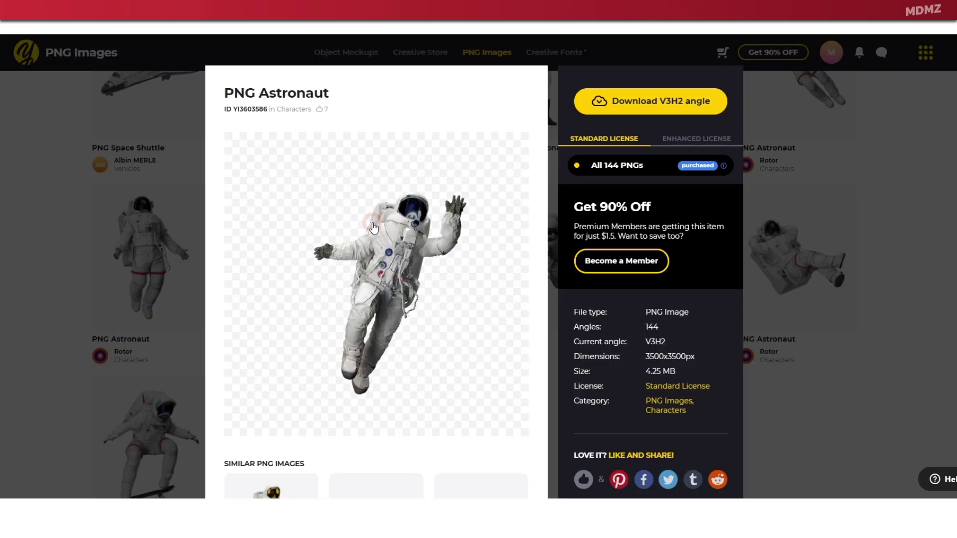
Turn the PNG Astronaut preview through several viewing angles and open the yi3603586-v04h16 image from its set.
drag(348, 272, 502, 312)
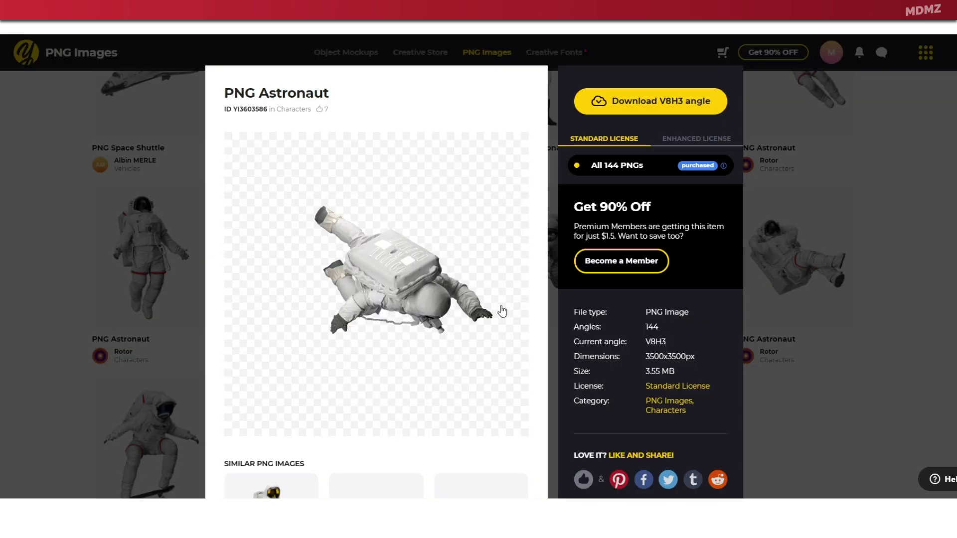
drag(376, 256, 496, 240)
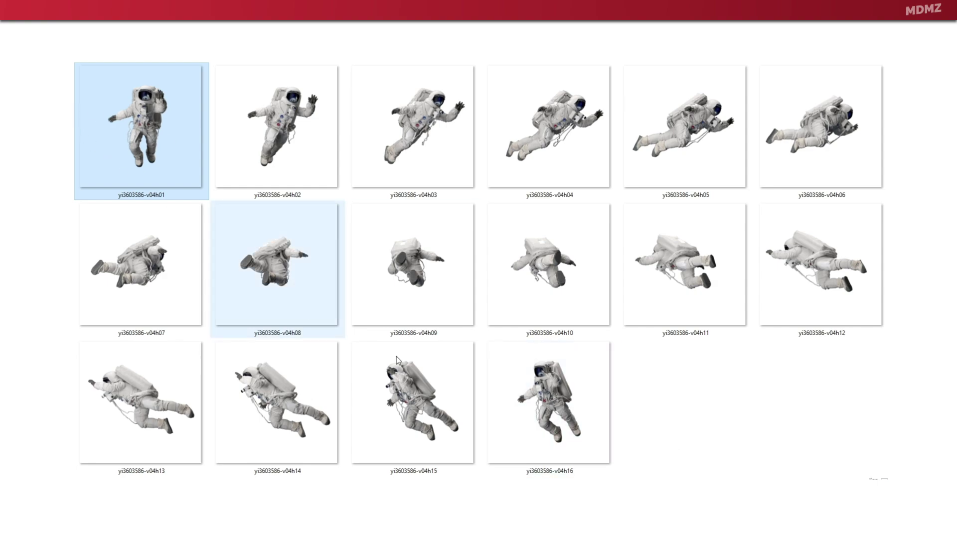
double_click(552, 387)
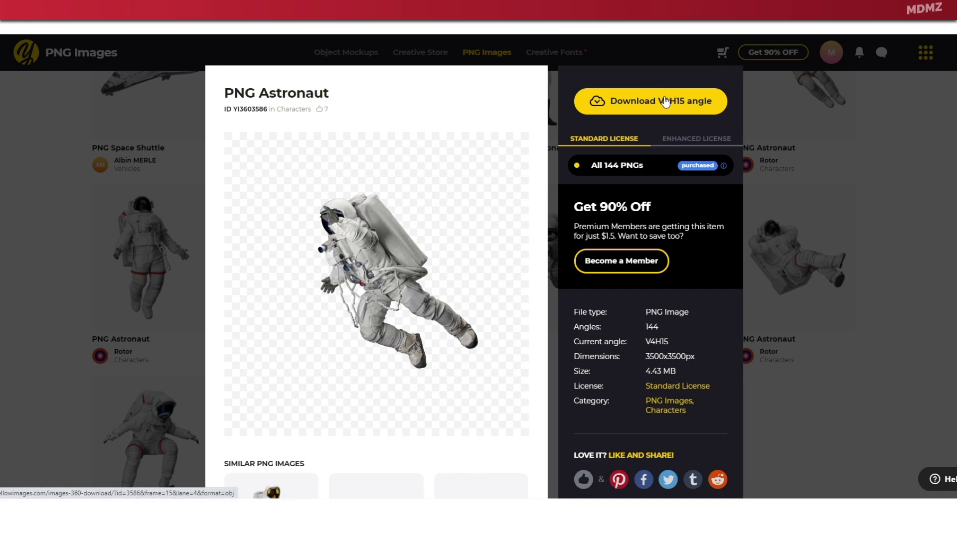
Download the PNG Astronaut at the chosen viewing angle and turn the preview to examine its other angles.
drag(364, 260, 396, 256)
click(671, 102)
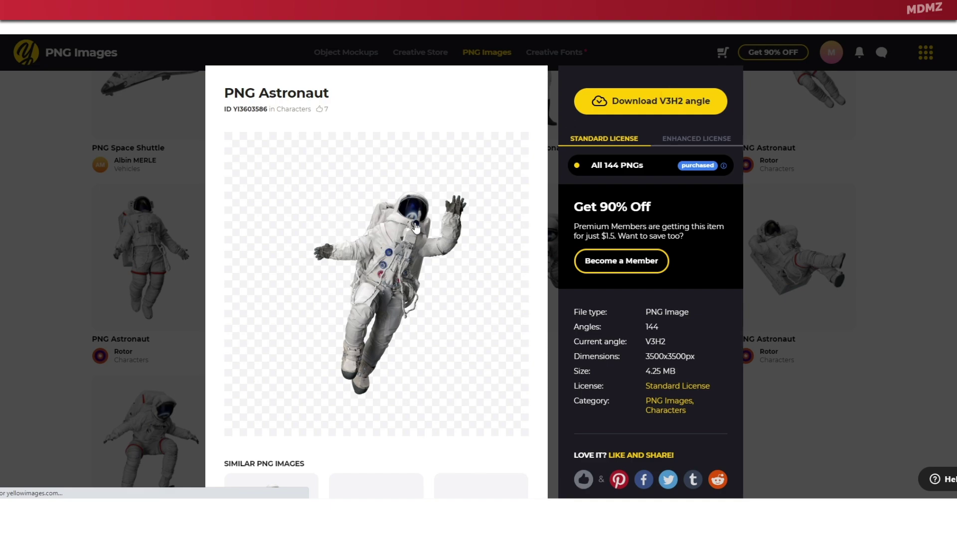
click(335, 312)
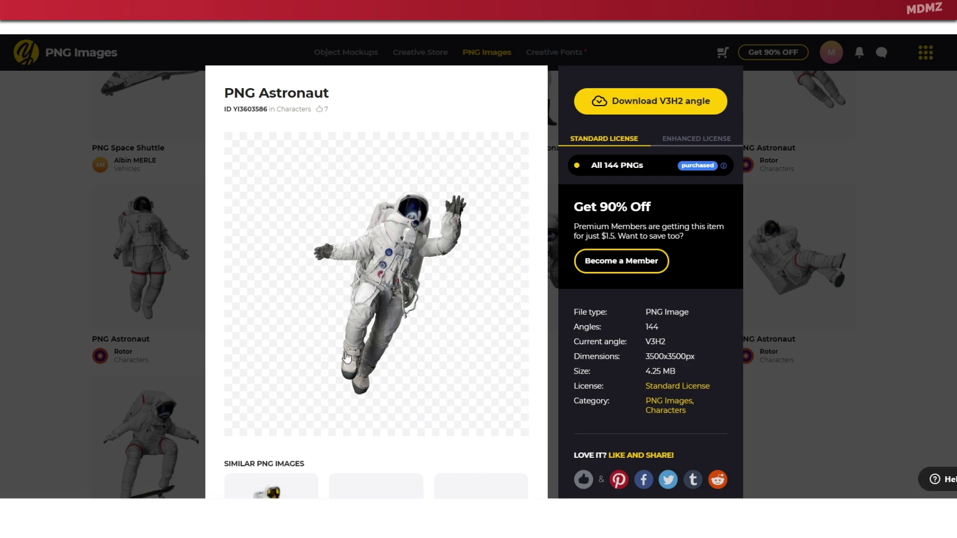
drag(399, 284, 355, 296)
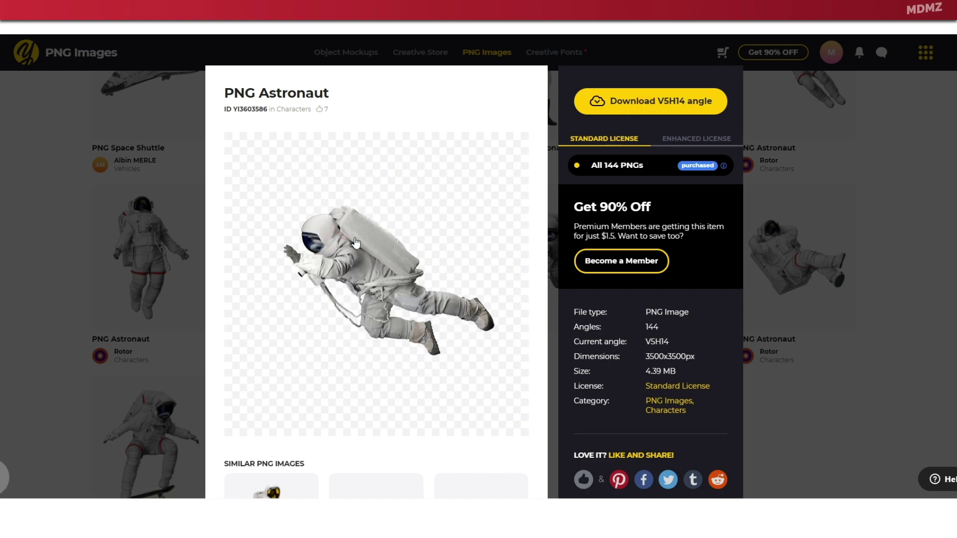
mouse_move(311, 219)
mouse_down()
mouse_move(333, 207)
mouse_move(336, 190)
mouse_move(346, 204)
mouse_move(324, 220)
mouse_up()
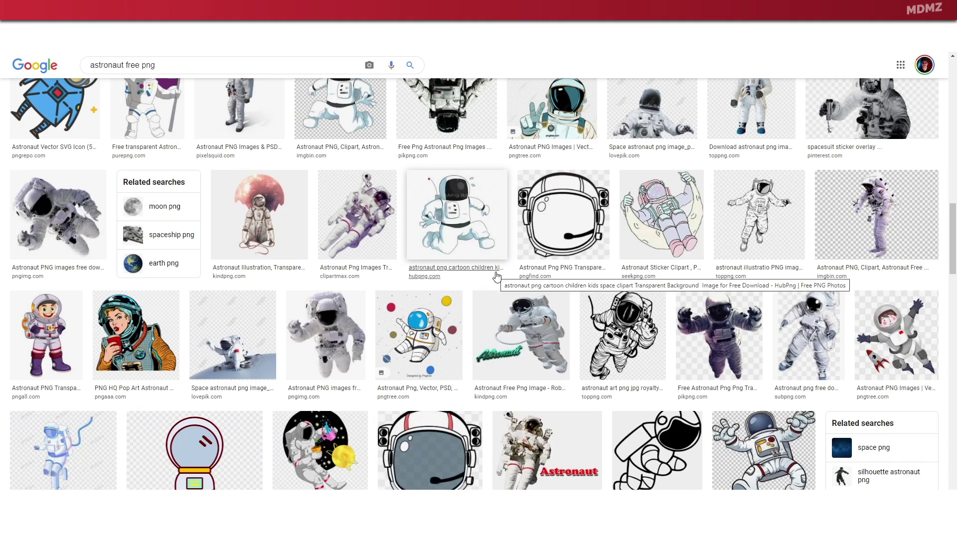
Browse further through the Google image results for "astronaut free png" and select the pixelsquid.com astronaut.
scroll(497, 275, down, 6)
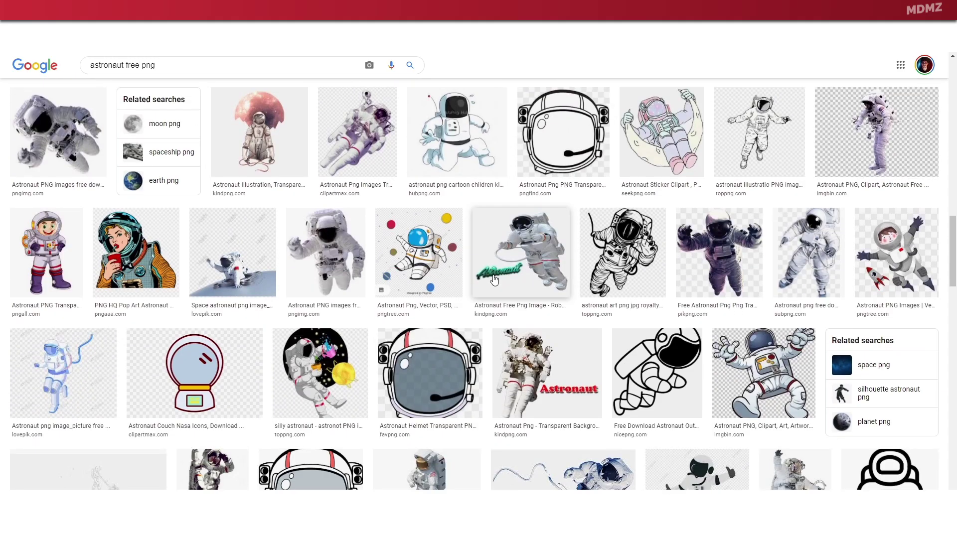
scroll(488, 276, down, 1)
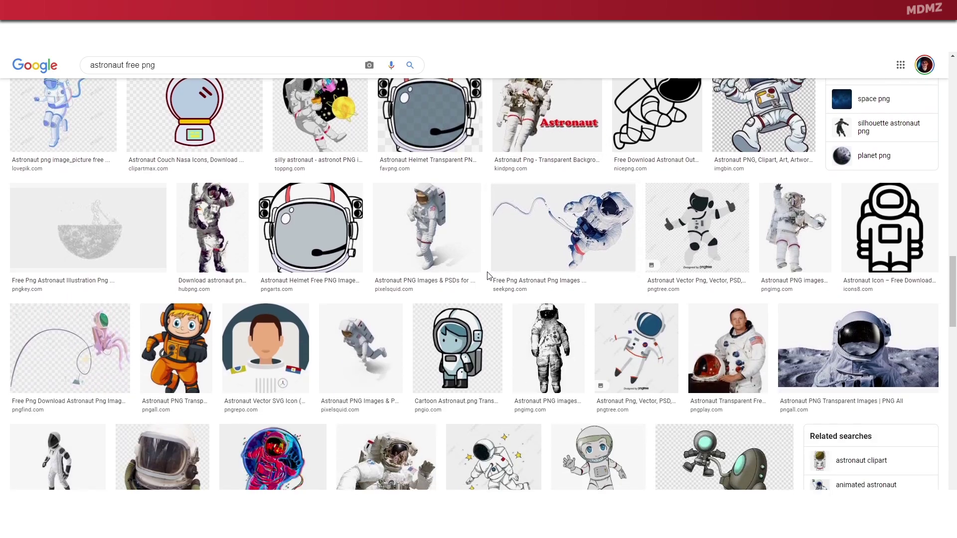
scroll(489, 275, down, 4)
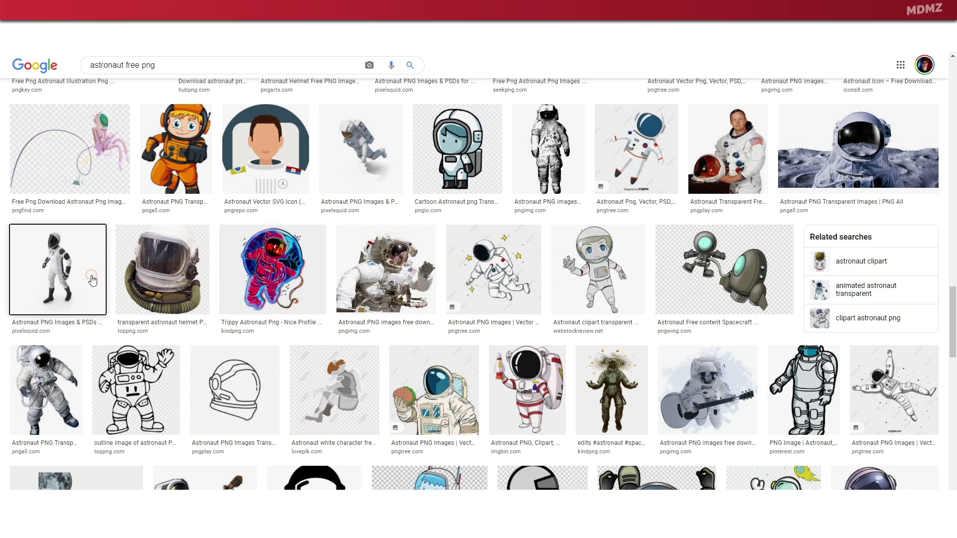
click(93, 277)
scroll(664, 282, down, 3)
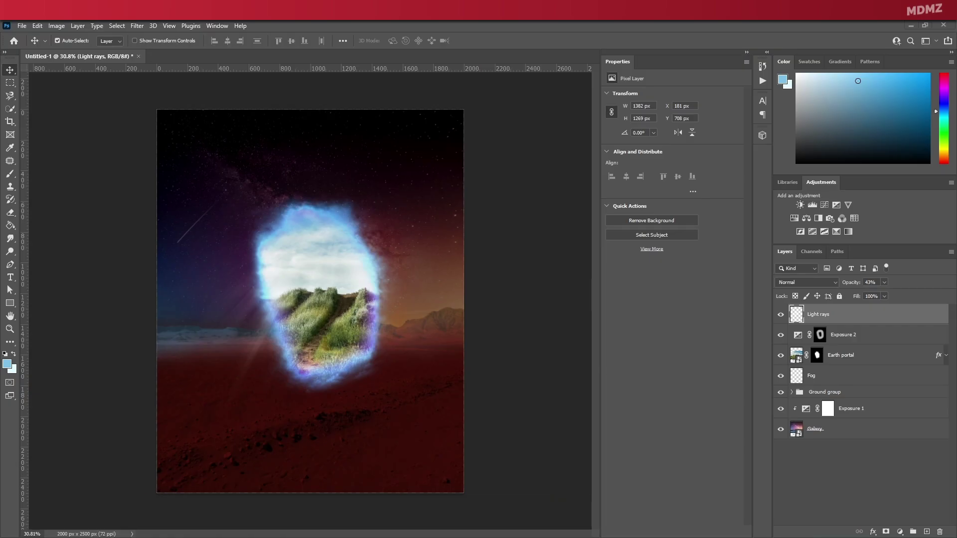
Place yi3603586-v04h16.png in the Photoshop composite, scale it down to fit the portal, rotate it about 6° and position it over the portal.
drag(343, 301, 302, 310)
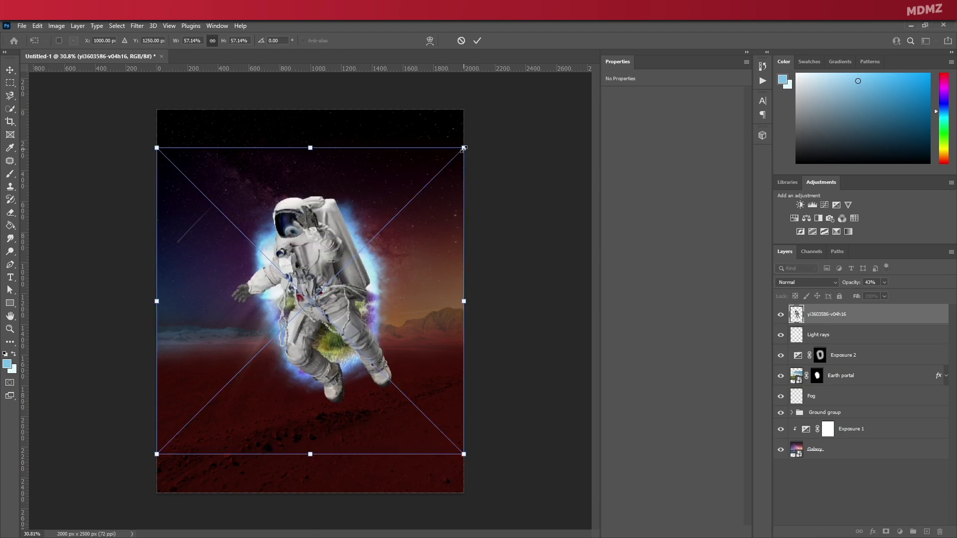
drag(464, 149, 357, 229)
drag(393, 411, 412, 431)
drag(364, 348, 361, 335)
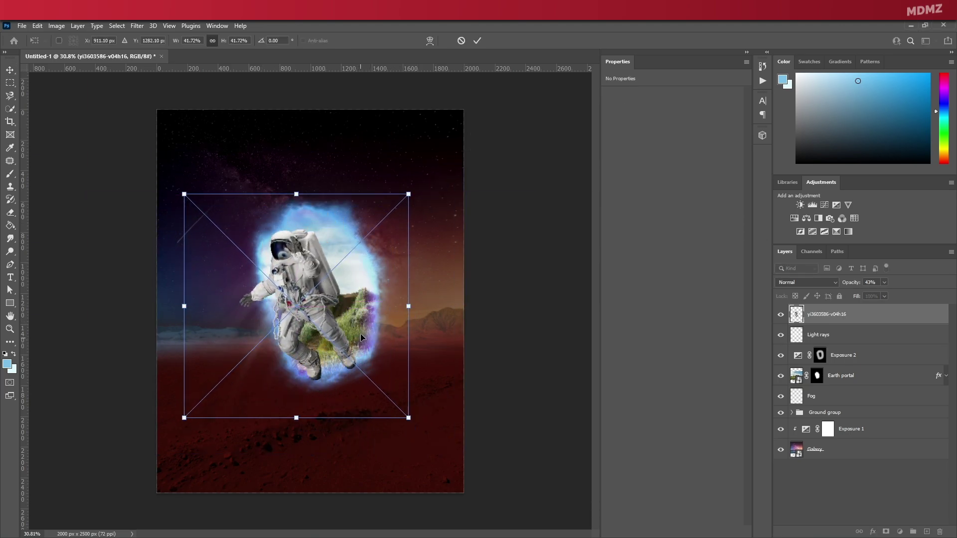
drag(417, 188, 429, 200)
drag(363, 261, 360, 256)
drag(417, 202, 404, 212)
drag(347, 246, 361, 246)
click(477, 41)
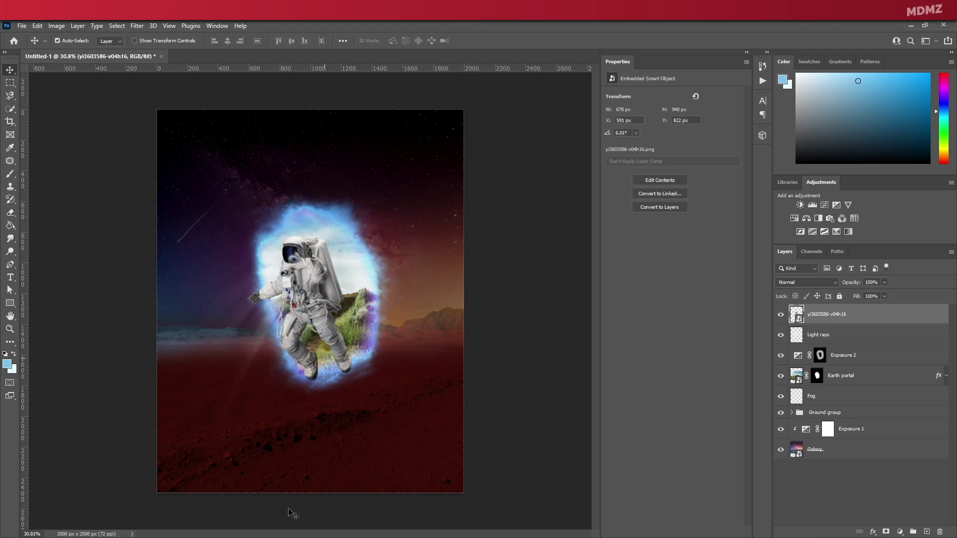
Rename the placed image layer Astronaut and add a layer mask to it.
text(Astronaut)
key(Return)
click(886, 532)
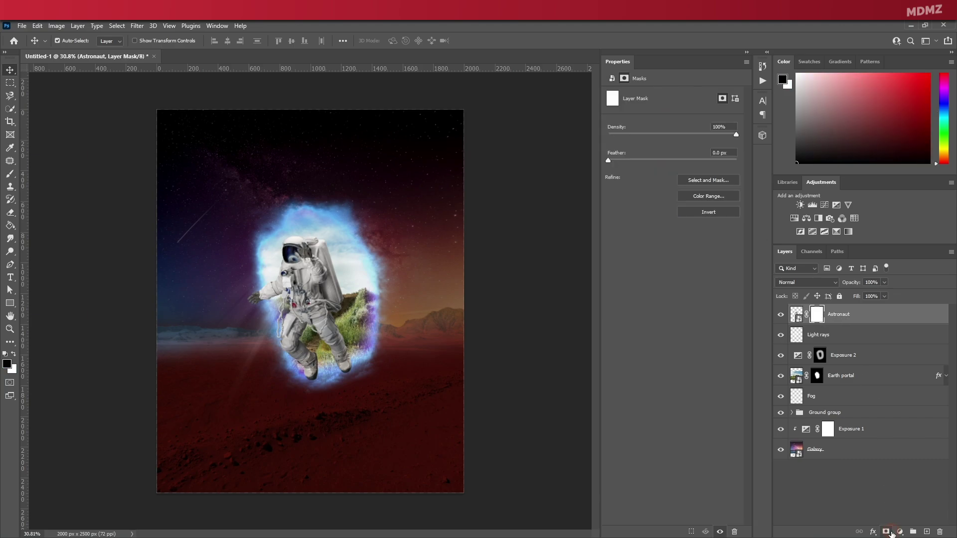
Mask out the lower parts of both astronaut boots with a 52 px eraser on the layer mask, blending them into the portal's edge.
click(10, 213)
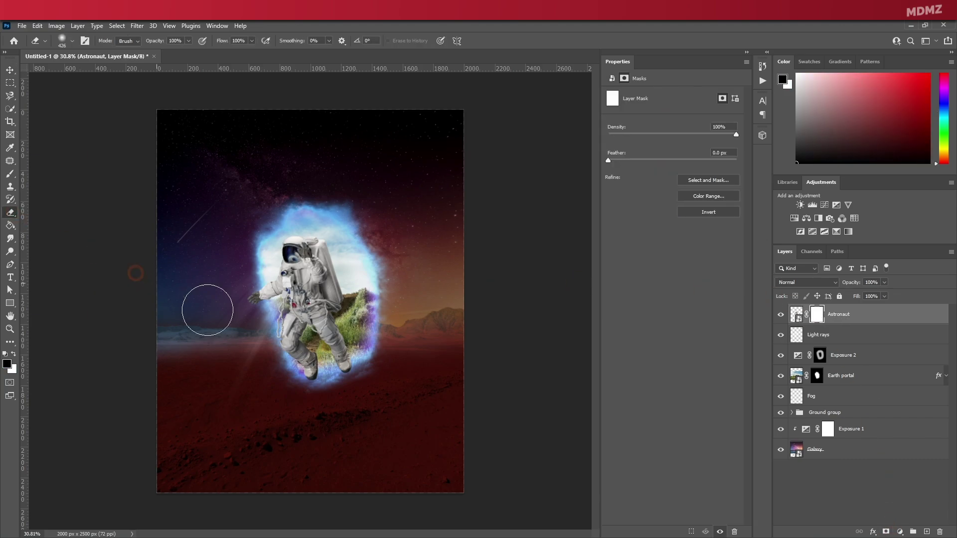
scroll(336, 391, up, 13)
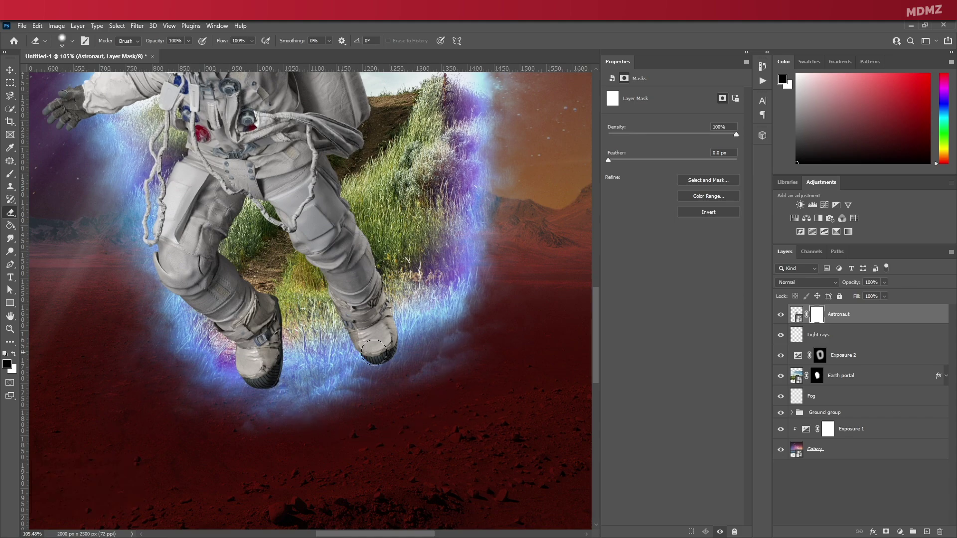
key(x)
mouse_move(387, 345)
mouse_down()
mouse_move(360, 360)
mouse_move(402, 331)
mouse_move(342, 363)
mouse_move(409, 339)
mouse_move(370, 352)
mouse_up()
drag(289, 409, 294, 384)
mouse_move(259, 404)
mouse_down()
mouse_move(224, 381)
mouse_move(281, 374)
mouse_move(237, 387)
mouse_move(268, 389)
mouse_move(222, 394)
mouse_up()
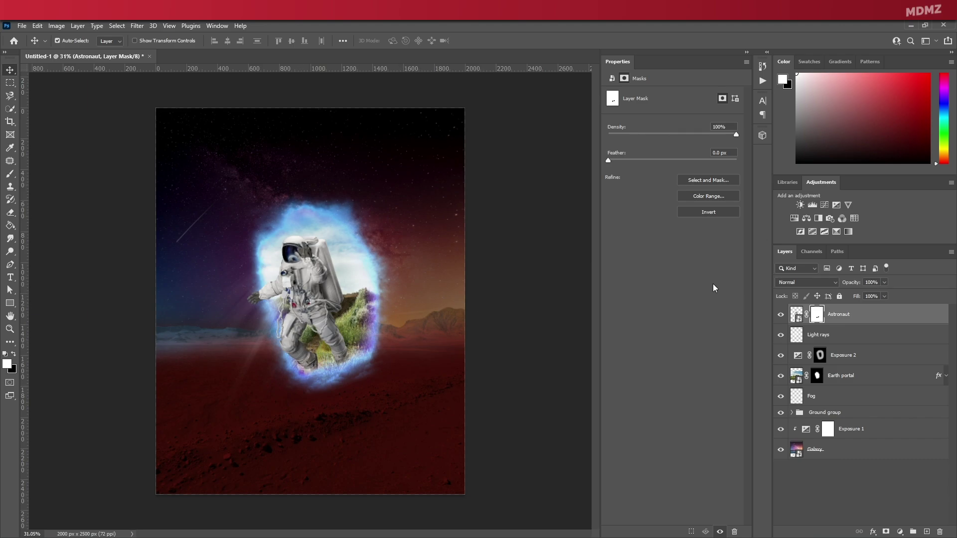
Clip an Exposure adjustment to the Astronaut layer and set exposure to +0.05 and gamma correction to 0.71.
click(796, 314)
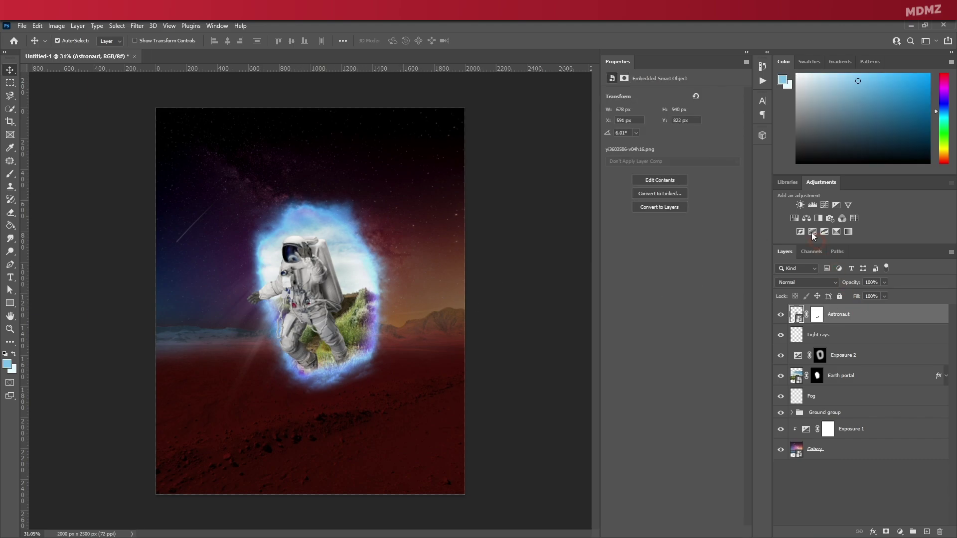
click(836, 205)
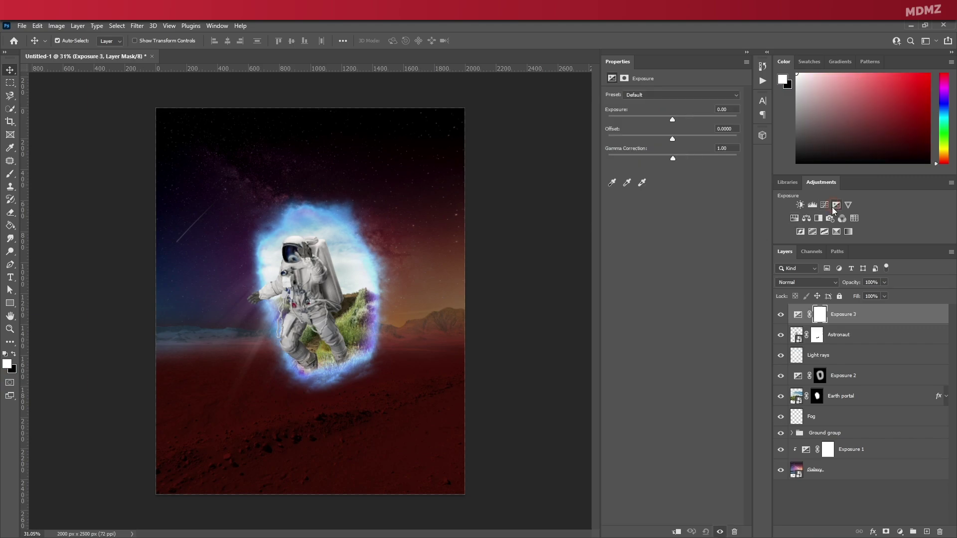
right_click(846, 318)
click(755, 306)
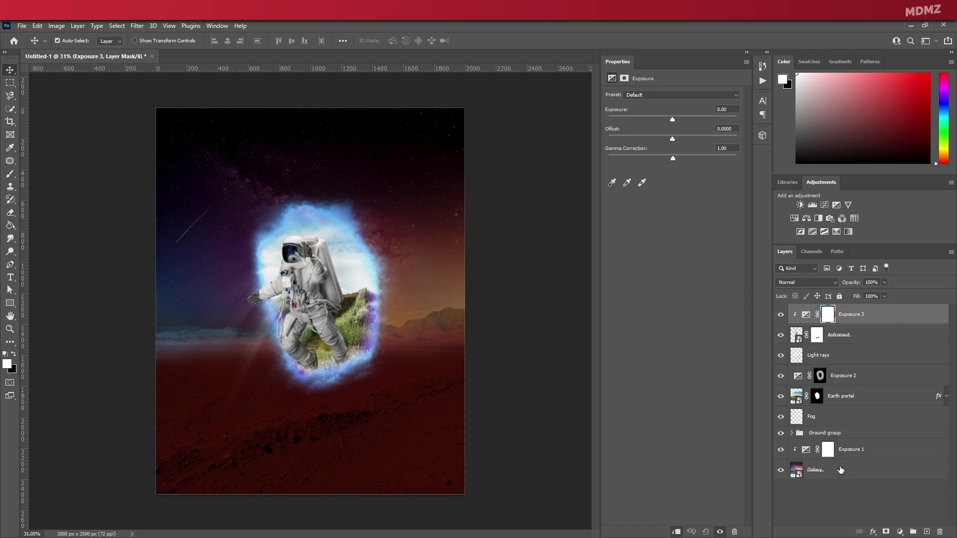
drag(672, 120, 673, 120)
drag(672, 158, 688, 156)
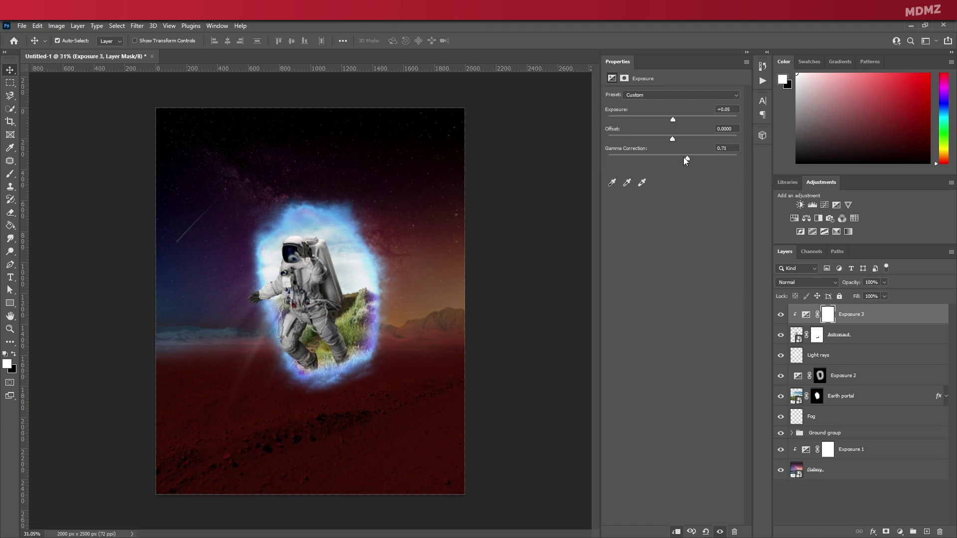
Clip a colorizing Hue/Saturation adjustment to the astronaut with hue 6, saturation 33 and lightness -41.
click(877, 319)
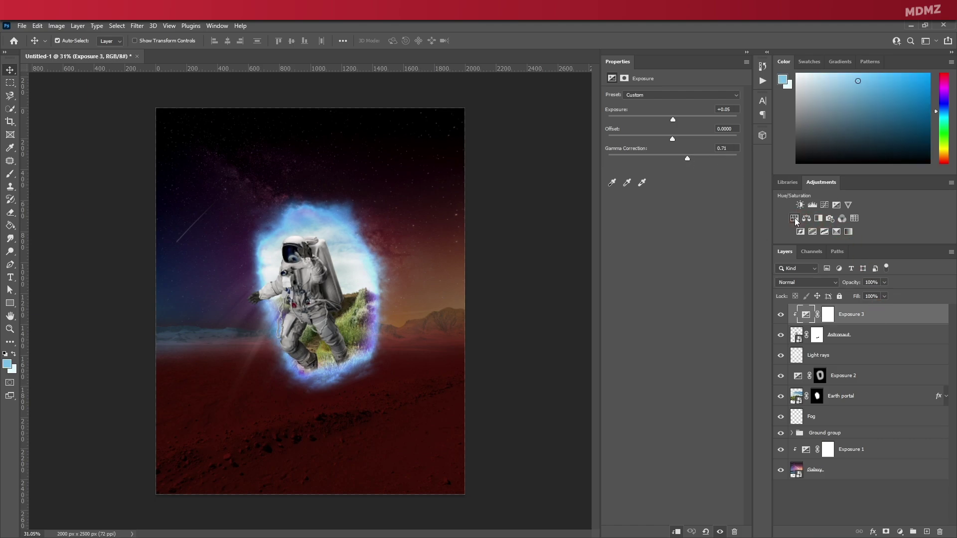
click(795, 218)
right_click(860, 315)
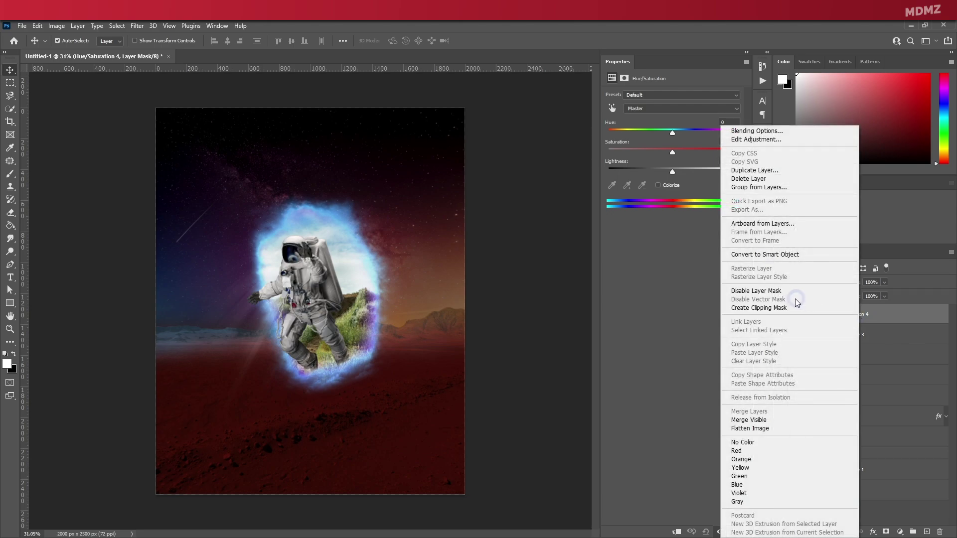
click(774, 308)
click(807, 315)
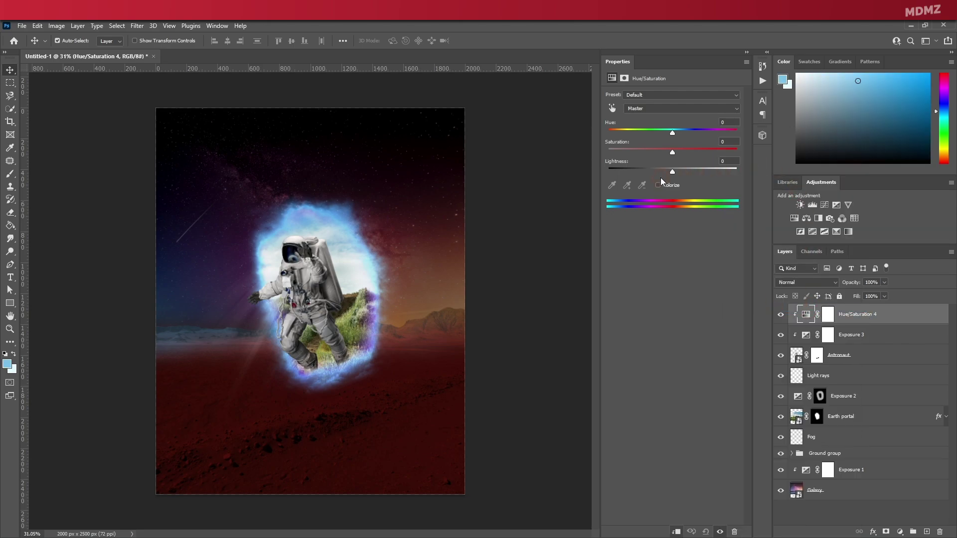
click(658, 184)
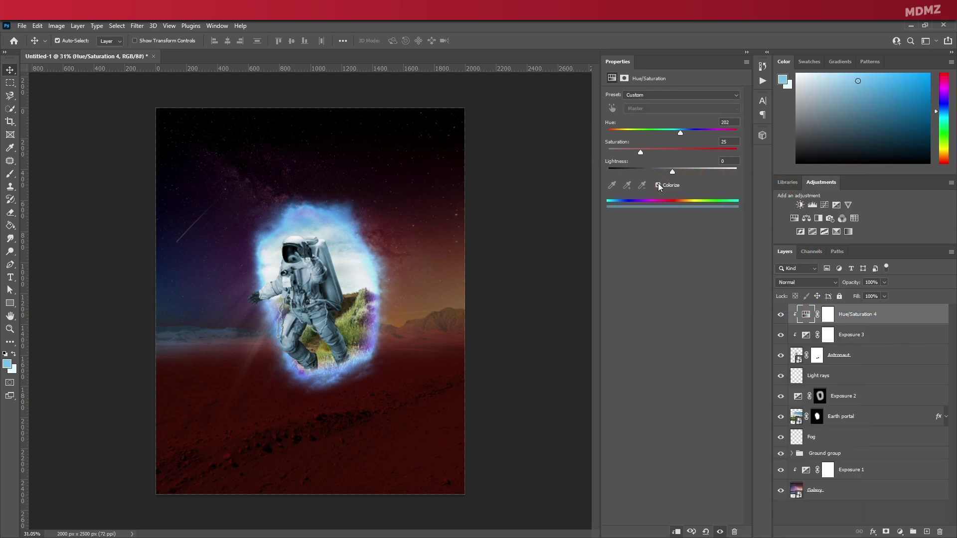
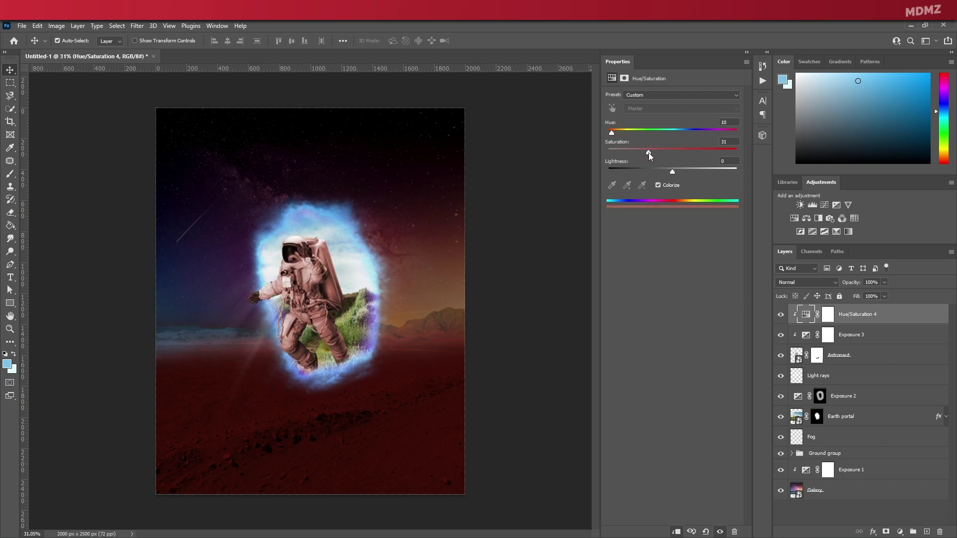
drag(672, 171, 646, 170)
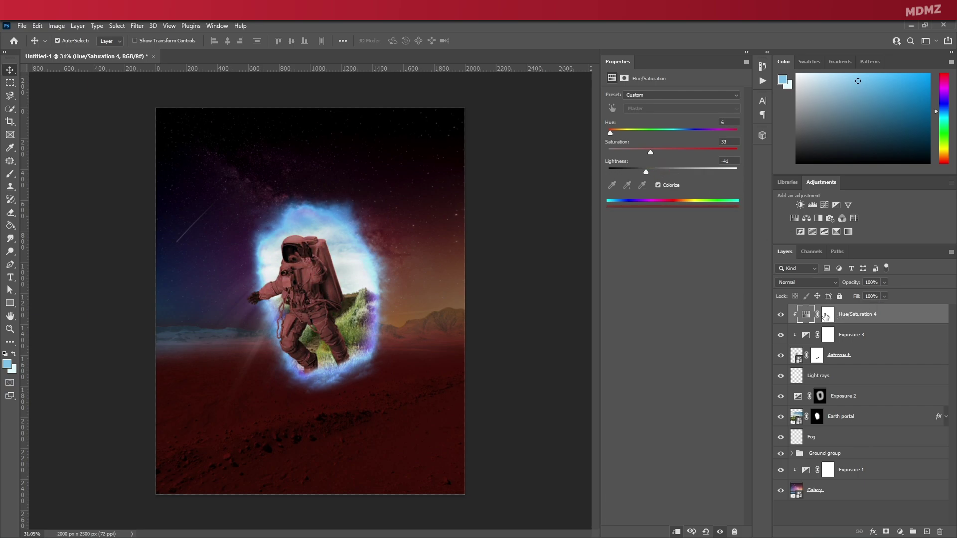
Invert the red Hue/Saturation mask and paint the tint over the front of the astronaut's suit with a 37% opacity white brush.
click(827, 315)
key(ctrl+i)
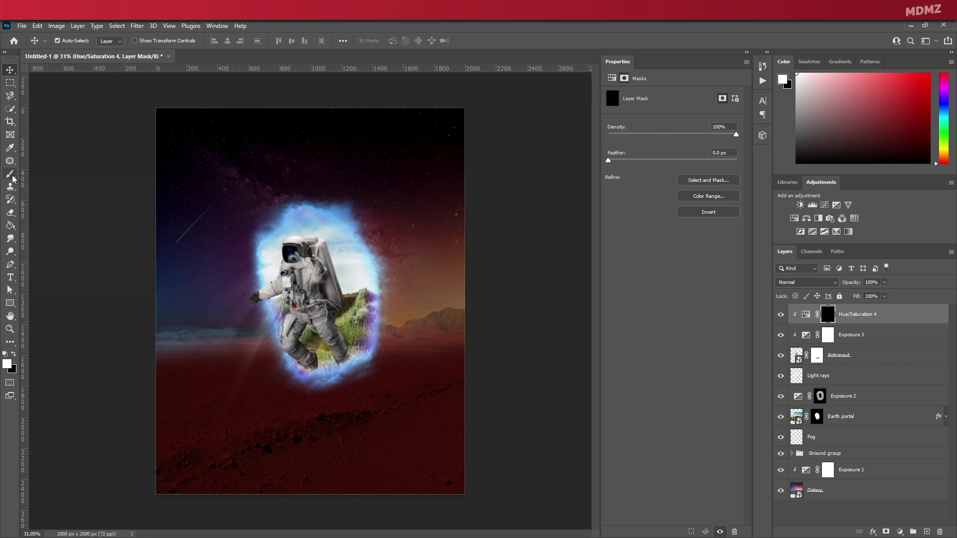
key(b)
mouse_move(264, 267)
mouse_down()
mouse_move(282, 264)
mouse_move(282, 94)
mouse_up()
mouse_move(270, 255)
mouse_down()
mouse_move(298, 298)
mouse_move(294, 346)
mouse_move(335, 331)
mouse_move(316, 303)
mouse_up()
scroll(254, 263, up, 6)
drag(202, 45, 189, 45)
drag(311, 288, 345, 342)
drag(309, 306, 282, 309)
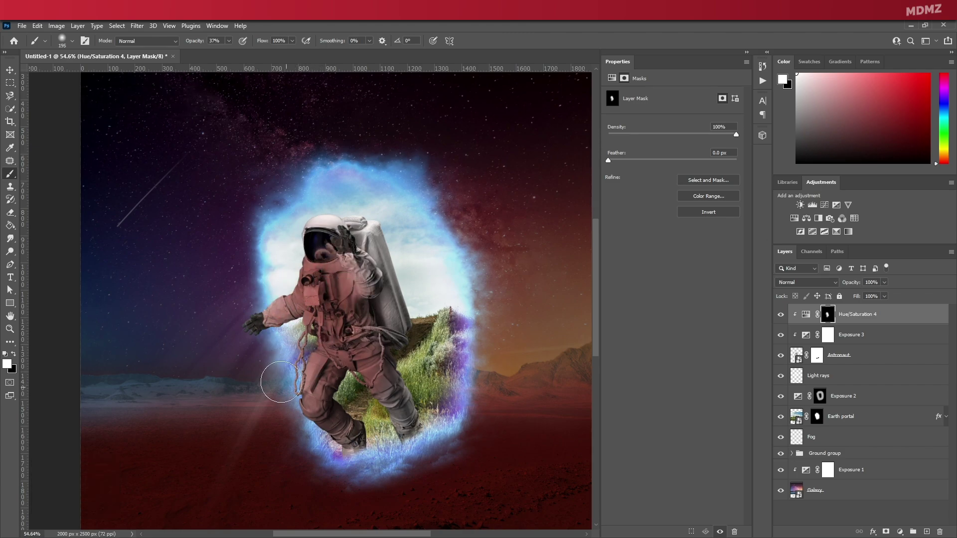
drag(341, 287, 361, 315)
scroll(362, 334, down, 11)
scroll(390, 315, up, 4)
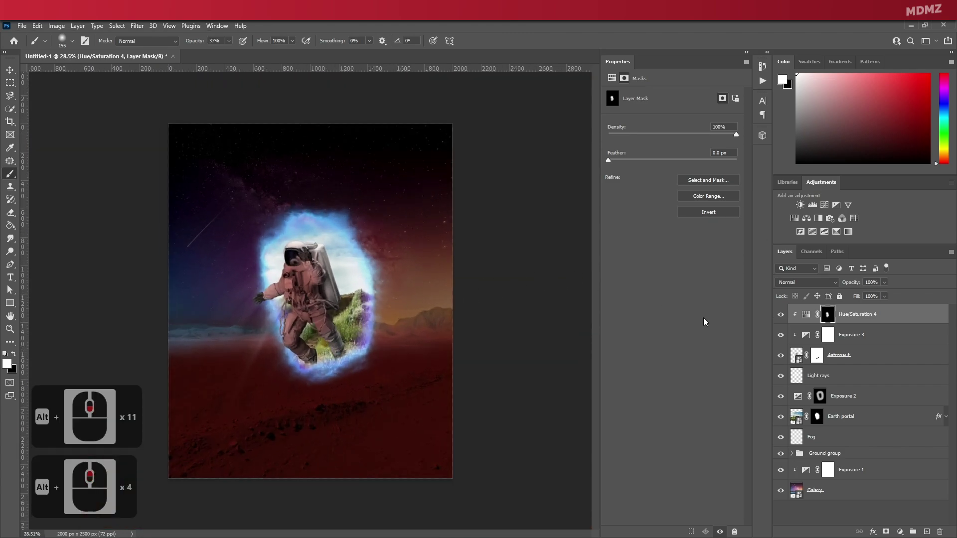
Reduce the red Hue/Saturation layer's opacity to 50% and check the astronaut with the tint toggled.
drag(847, 282, 835, 285)
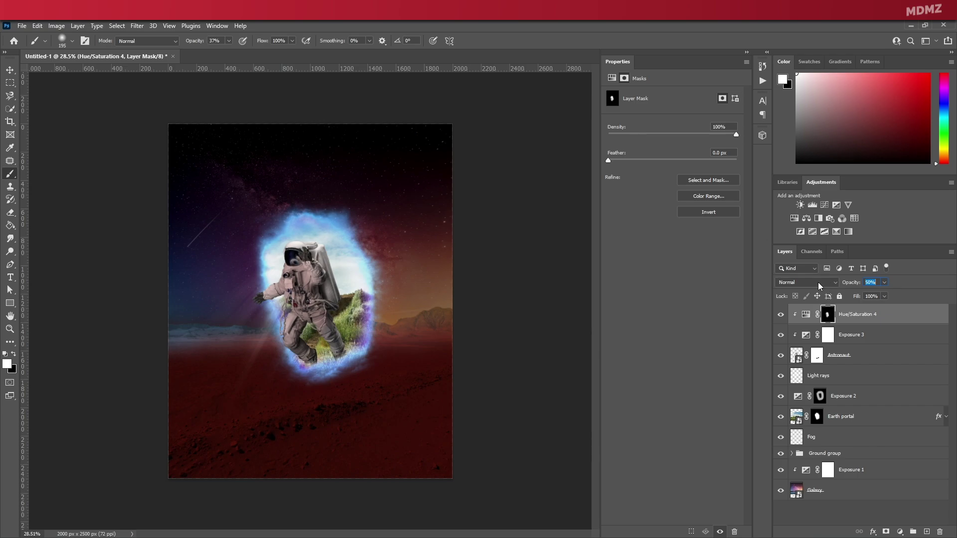
click(778, 318)
click(11, 69)
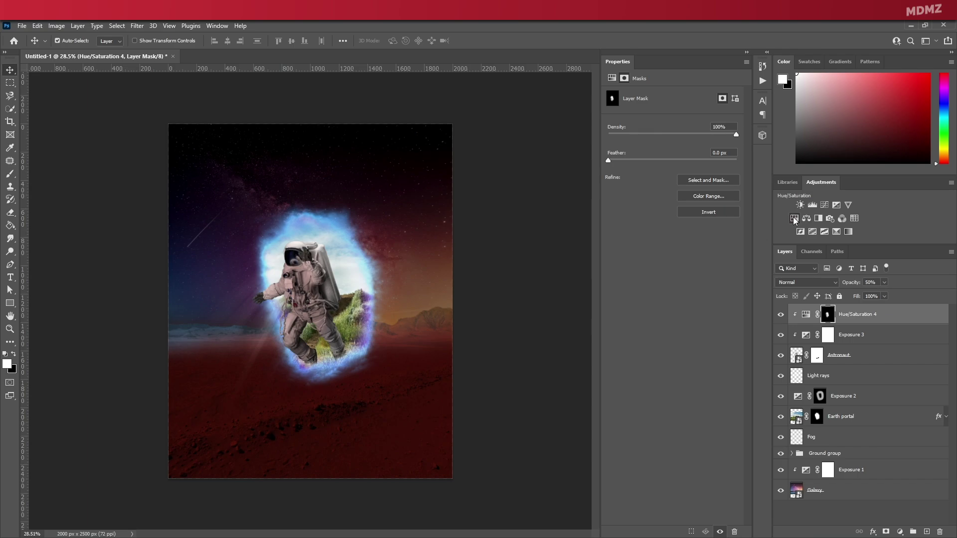
Clip a second colorizing Hue/Saturation adjustment to the astronaut with hue 191, saturation 56 and lightness +22.
click(794, 218)
right_click(839, 313)
click(725, 308)
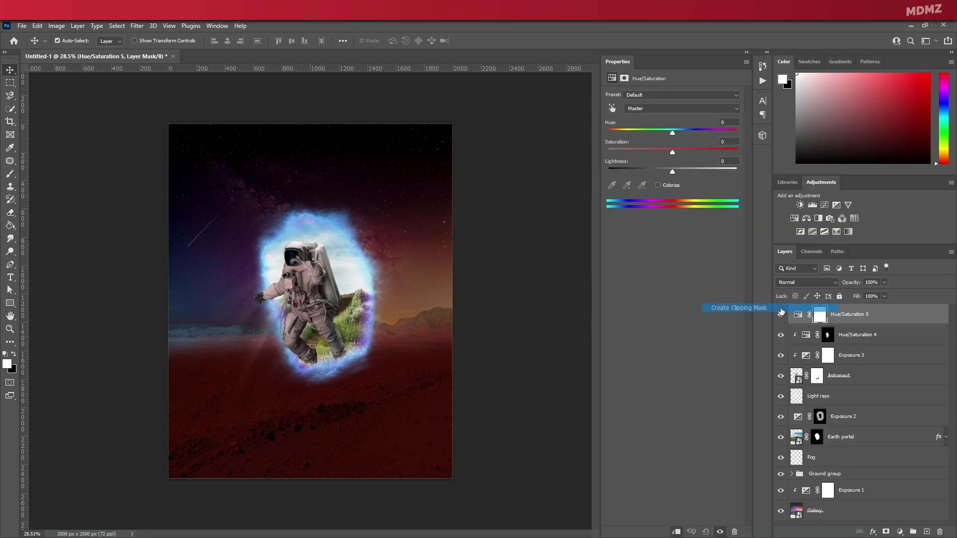
click(658, 186)
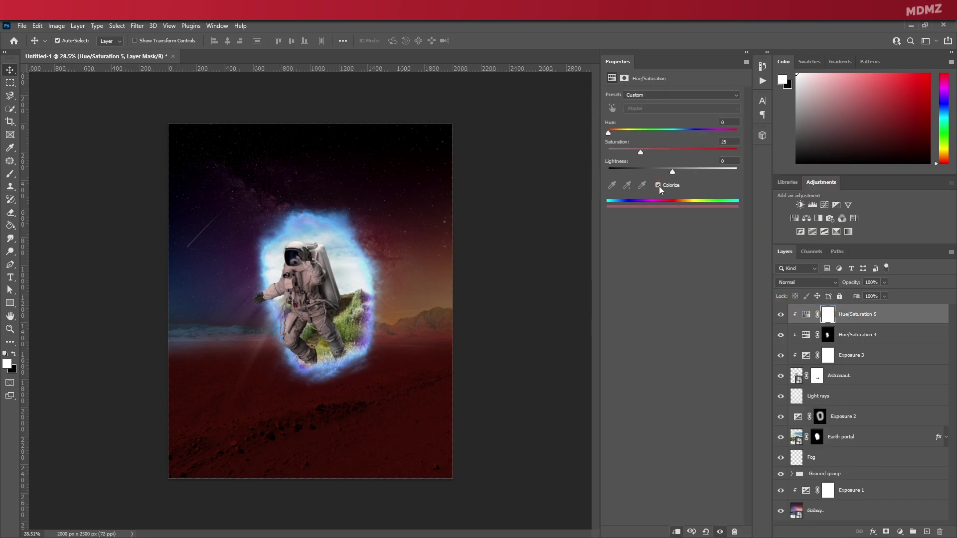
drag(610, 133, 684, 166)
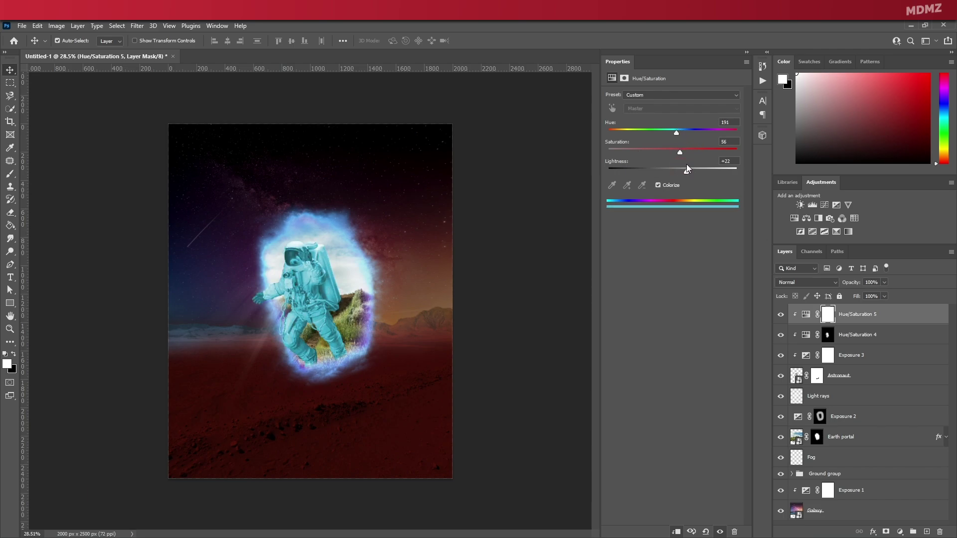
Invert the cyan Hue/Saturation mask and paint rim light in white along the astronaut's helmet, backpack, legs, boots and outstretched arm.
click(828, 314)
key(ctrl+i)
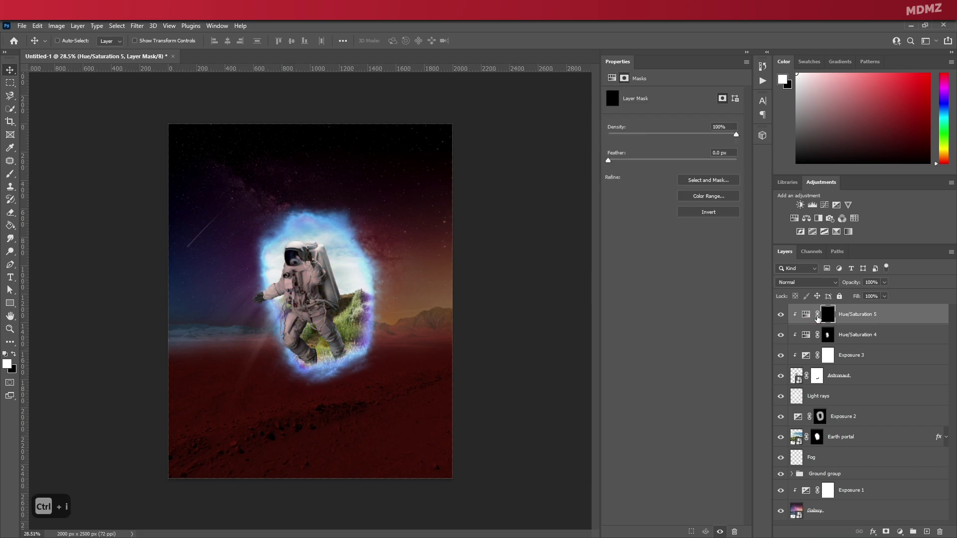
scroll(303, 269, up, 9)
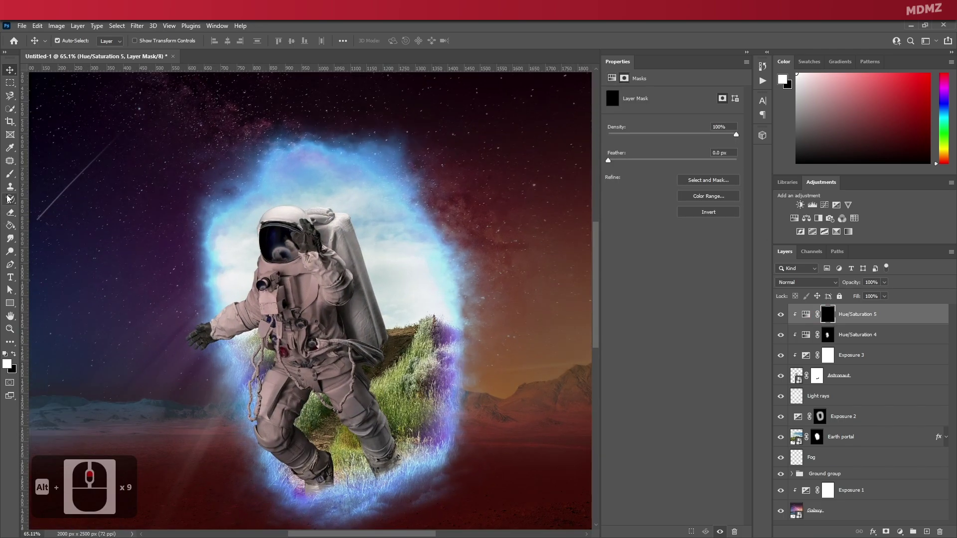
click(10, 175)
drag(343, 197, 315, 198)
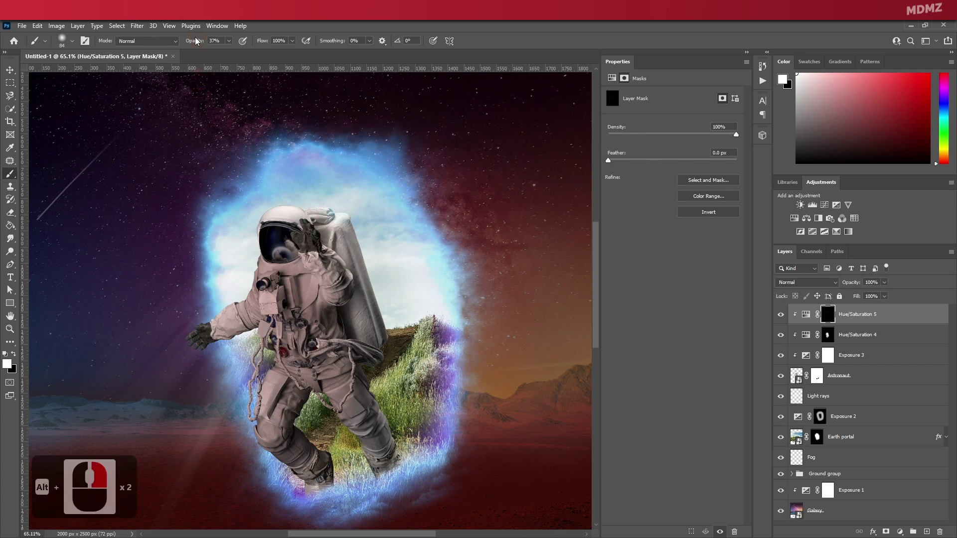
key(0)
mouse_move(327, 206)
mouse_down()
mouse_move(281, 199)
mouse_move(269, 217)
mouse_up()
drag(352, 225, 394, 342)
drag(387, 407, 375, 469)
mouse_move(325, 494)
mouse_down()
mouse_move(268, 462)
mouse_move(239, 387)
mouse_up()
drag(215, 316, 180, 321)
mouse_move(180, 321)
mouse_down()
mouse_move(227, 344)
mouse_move(254, 333)
mouse_up()
drag(229, 301, 245, 293)
drag(367, 234, 402, 212)
Widen the cyan rim light on the backpack, lower legs and outstretched arm with a soft brush at 51% opacity.
drag(175, 46, 174, 46)
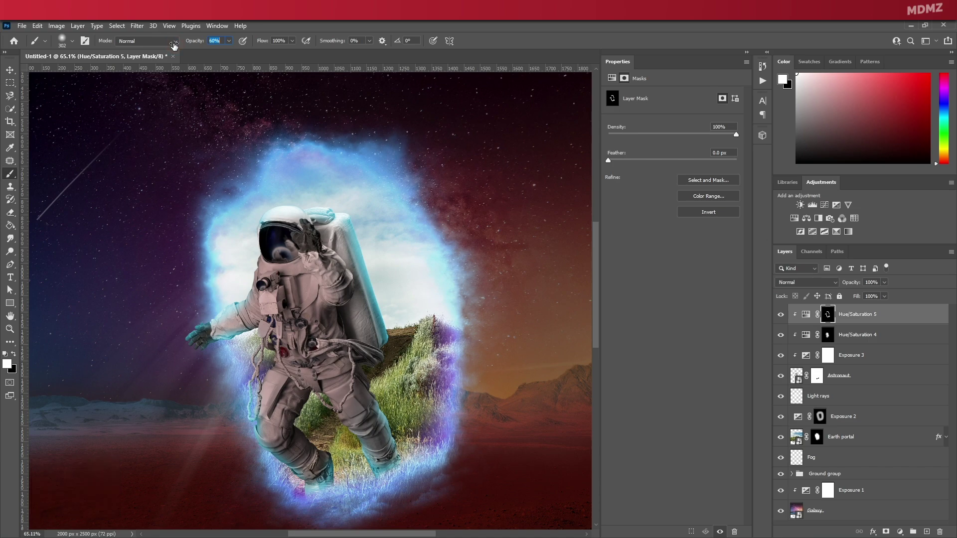
mouse_move(357, 222)
mouse_down()
mouse_move(350, 215)
mouse_move(376, 245)
mouse_move(391, 344)
mouse_up()
drag(416, 468, 396, 459)
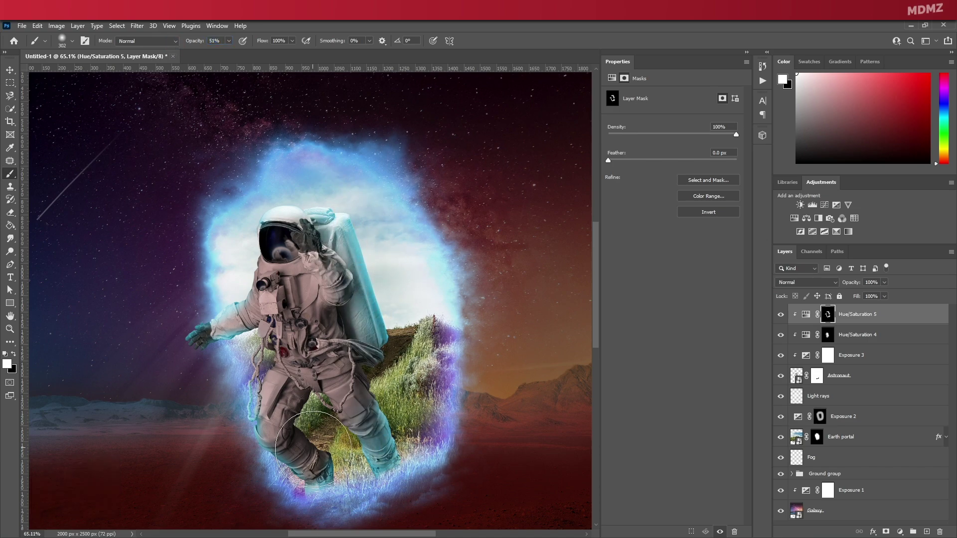
drag(284, 488, 249, 441)
drag(241, 320, 217, 353)
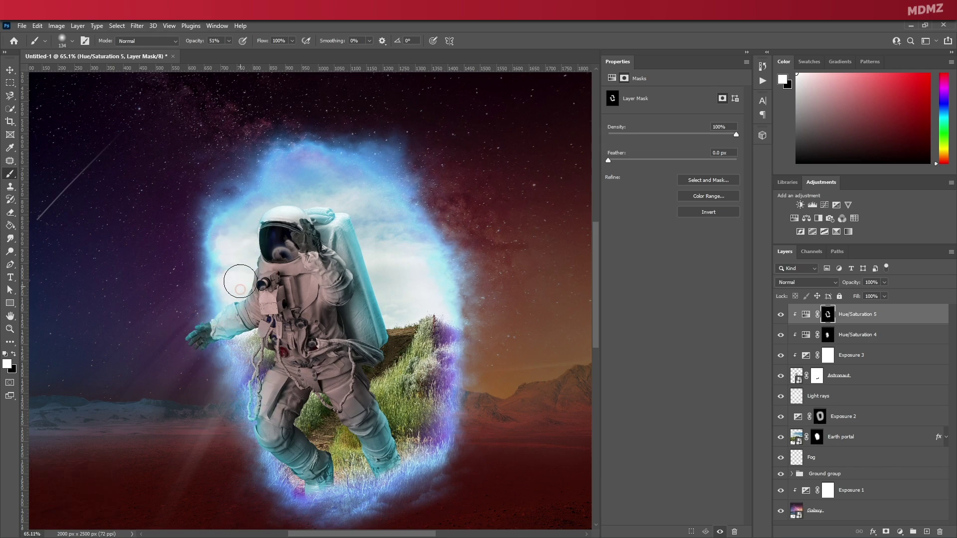
scroll(225, 318, down, 12)
Adjust the cyan Hue/Saturation to hue 195, saturation 57 and lightness +23, and reduce its layer opacity to 82%.
click(806, 315)
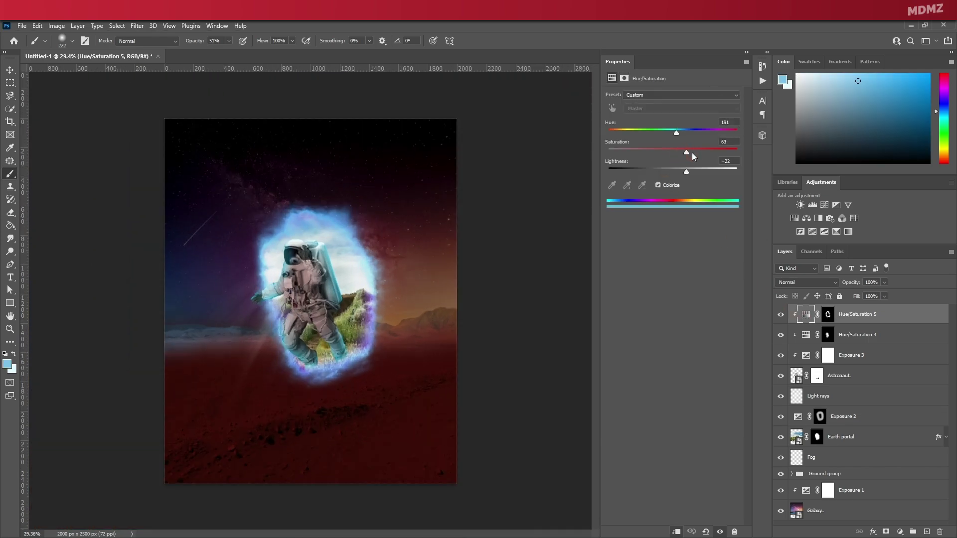
drag(645, 157, 692, 173)
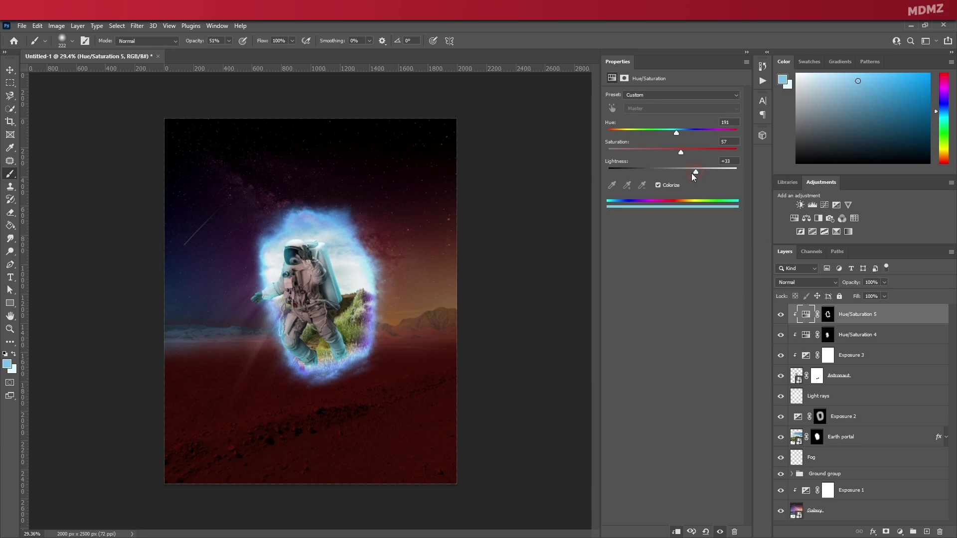
drag(675, 129, 678, 132)
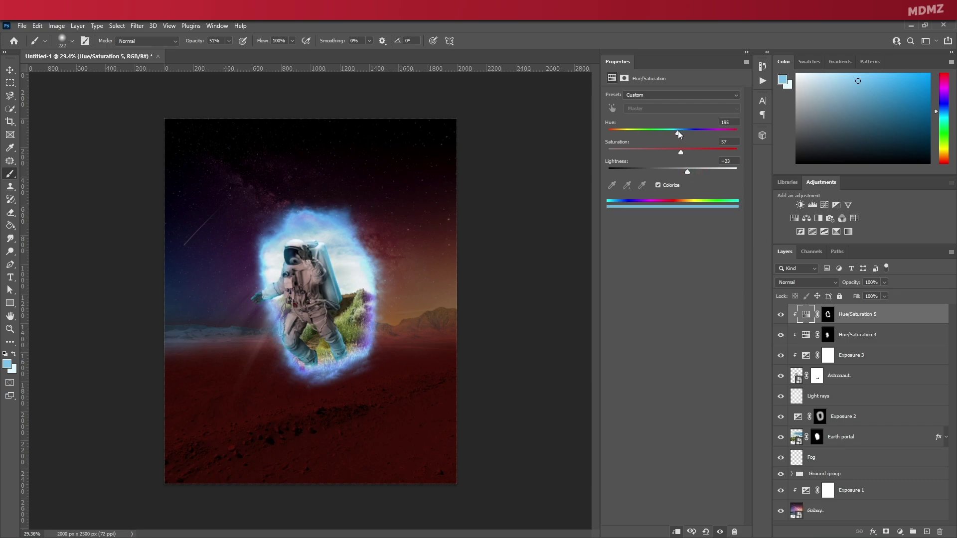
click(748, 52)
click(11, 70)
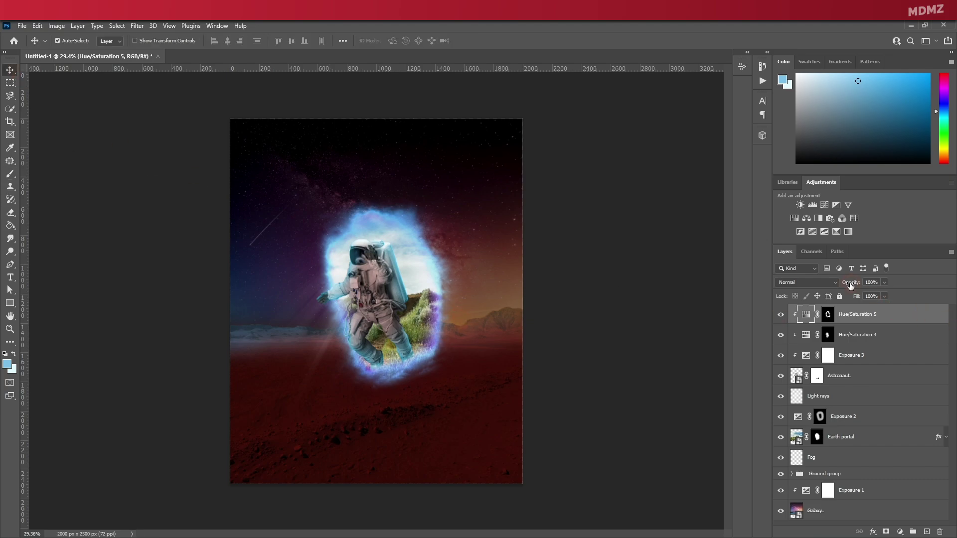
drag(850, 285, 824, 284)
Lower the opacity of the red Hue/Saturation 4 layer to 31%.
click(858, 341)
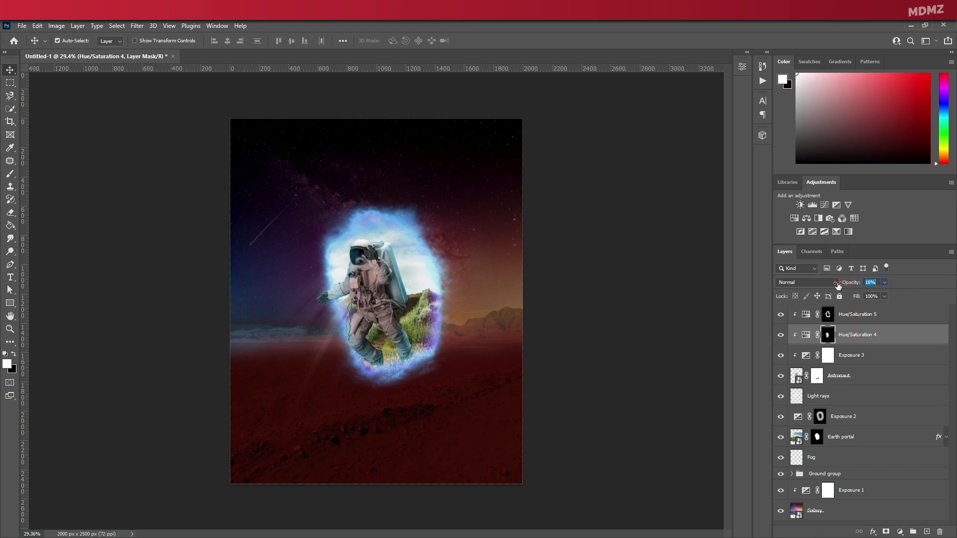
drag(838, 284, 837, 285)
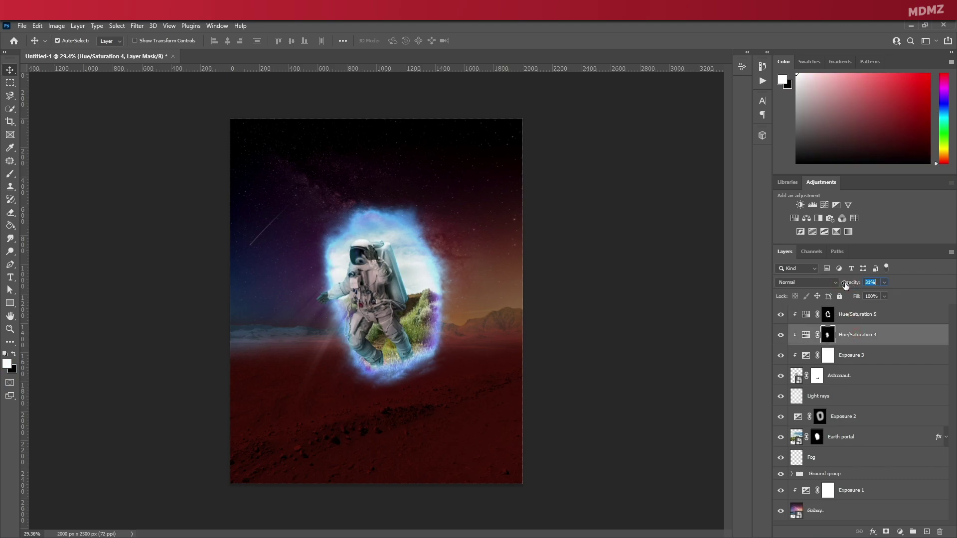
click(389, 315)
Set the astronaut's Exposure 3 adjustment to exposure +0.47 and gamma correction 0.64.
click(795, 349)
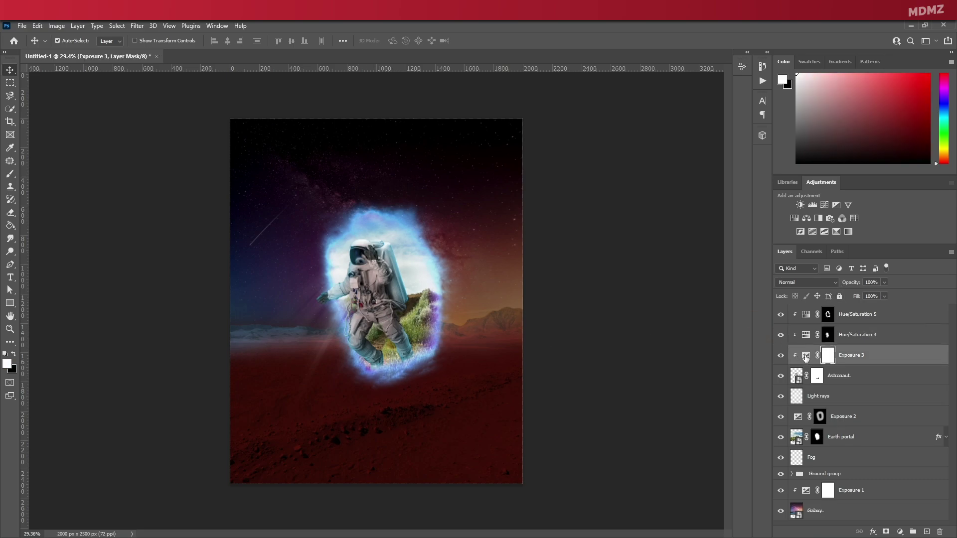
double_click(806, 356)
drag(673, 159, 672, 159)
drag(654, 120, 657, 120)
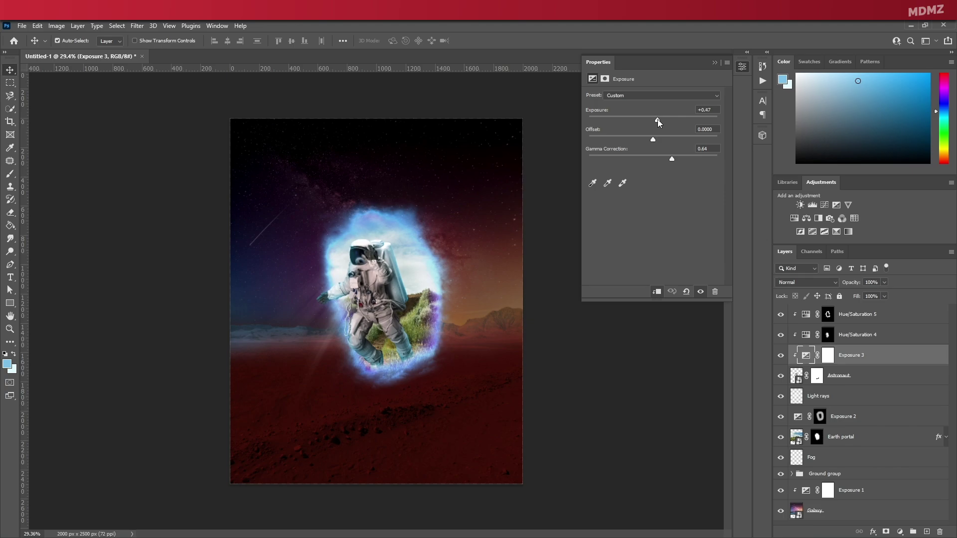
click(715, 63)
Group the Astronaut layer together with its clipped Exposure and two Hue/Saturation adjustments.
click(871, 315)
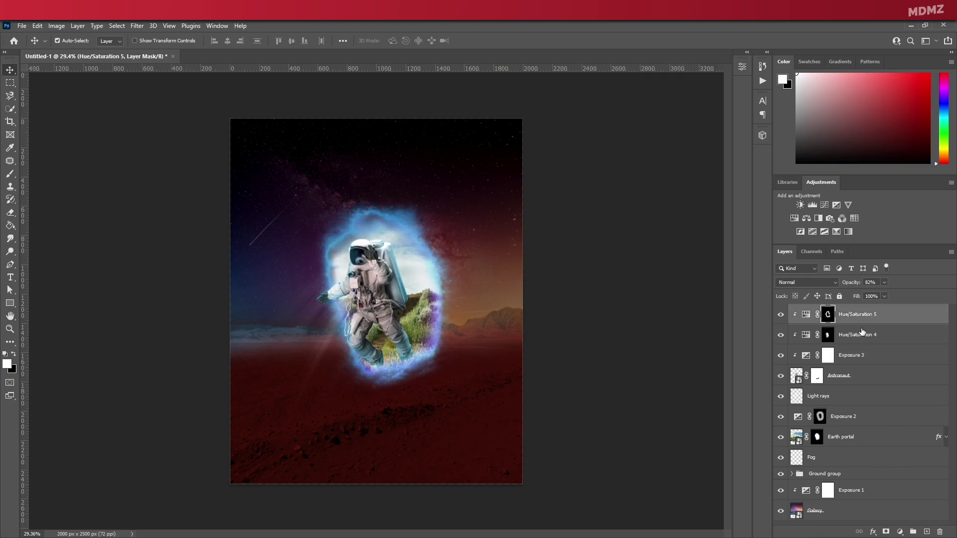
shift+click(849, 379)
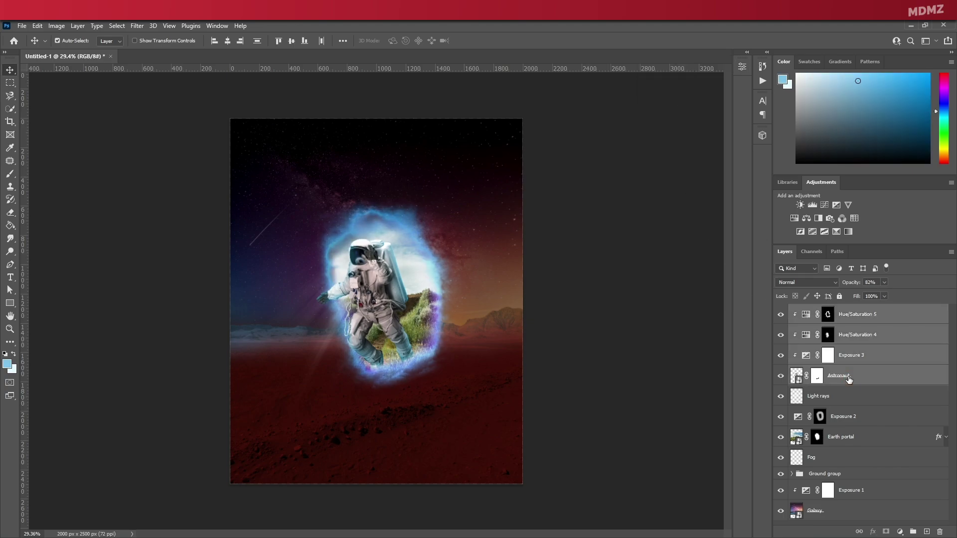
click(914, 532)
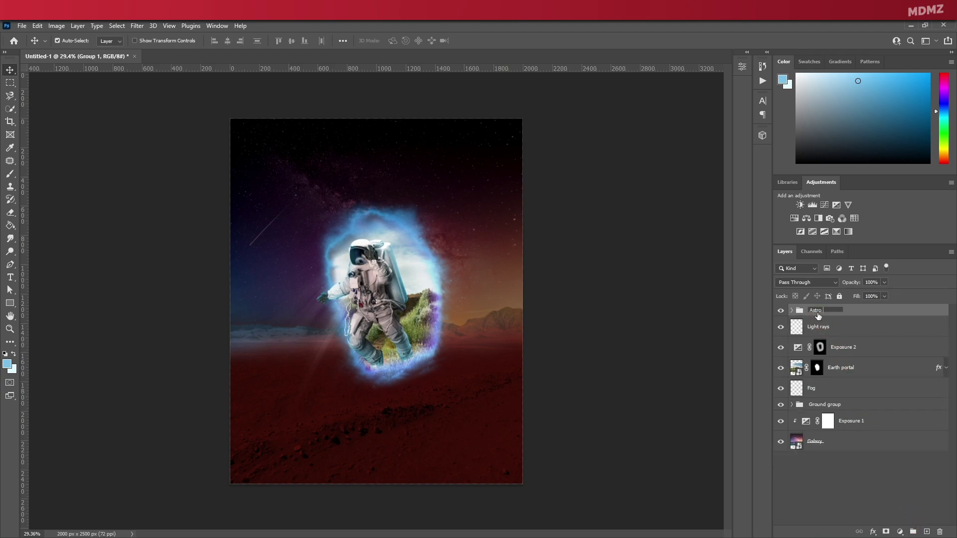
Name the new astronaut layer group "Astro group".
text(p)
key(Return)
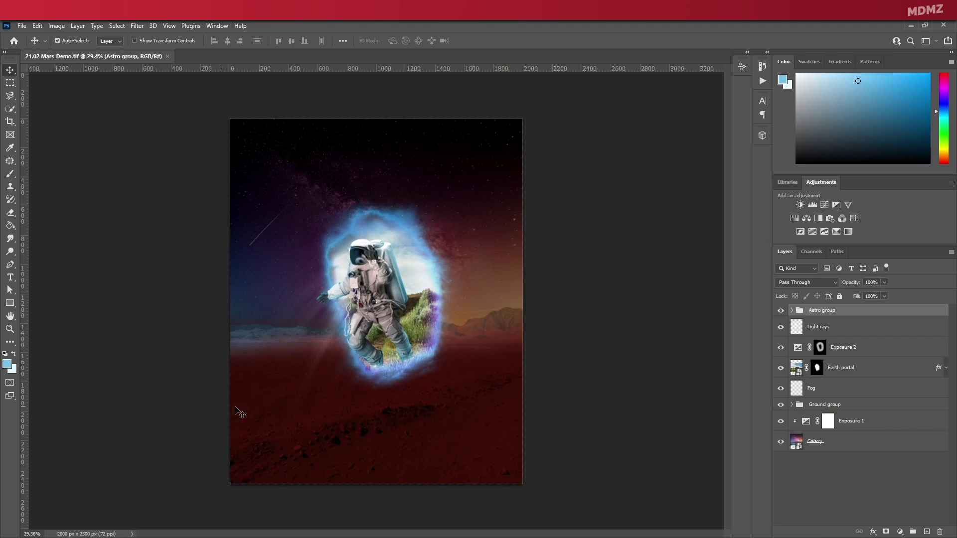
Add a clipped Exposure adjustment above Hue/Saturation 3 in the Ground group and set its exposure to +2.43.
click(823, 405)
click(791, 405)
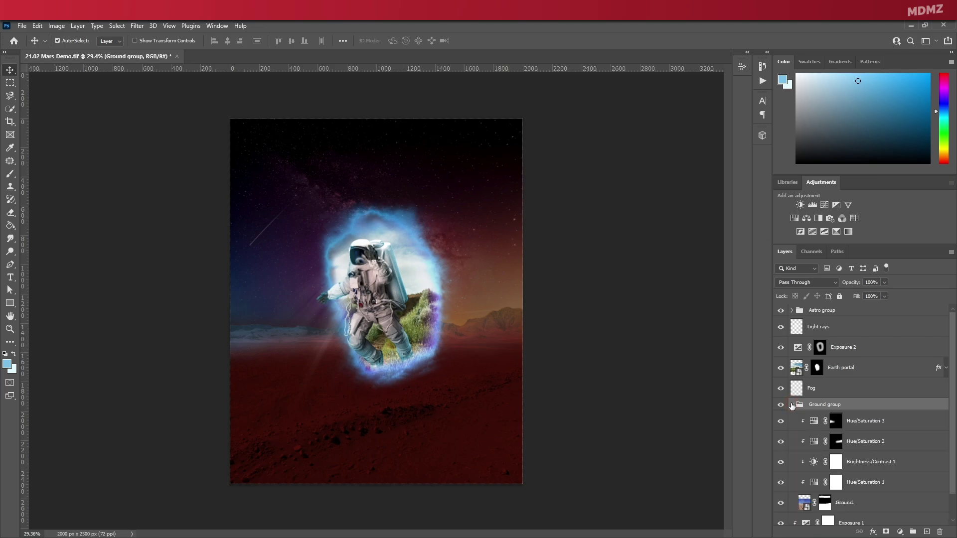
click(869, 424)
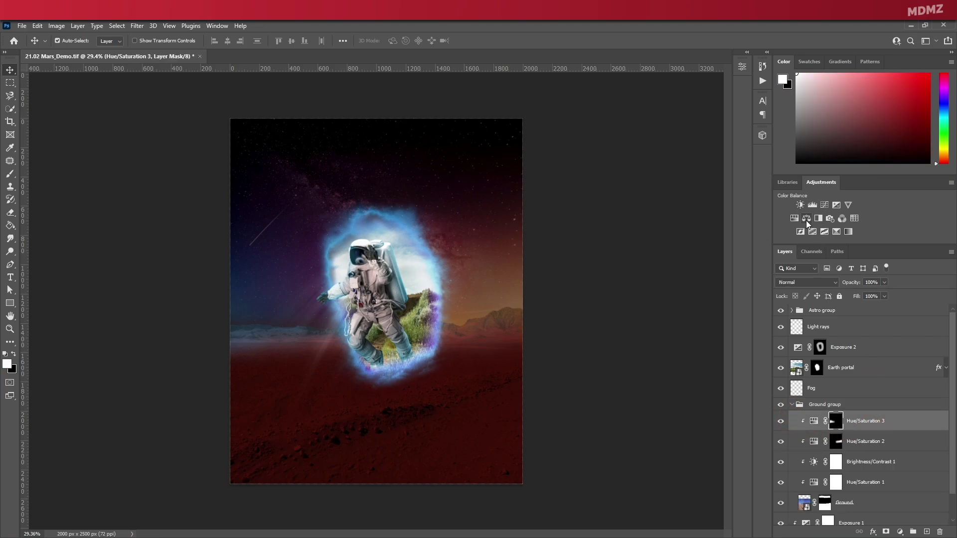
click(837, 205)
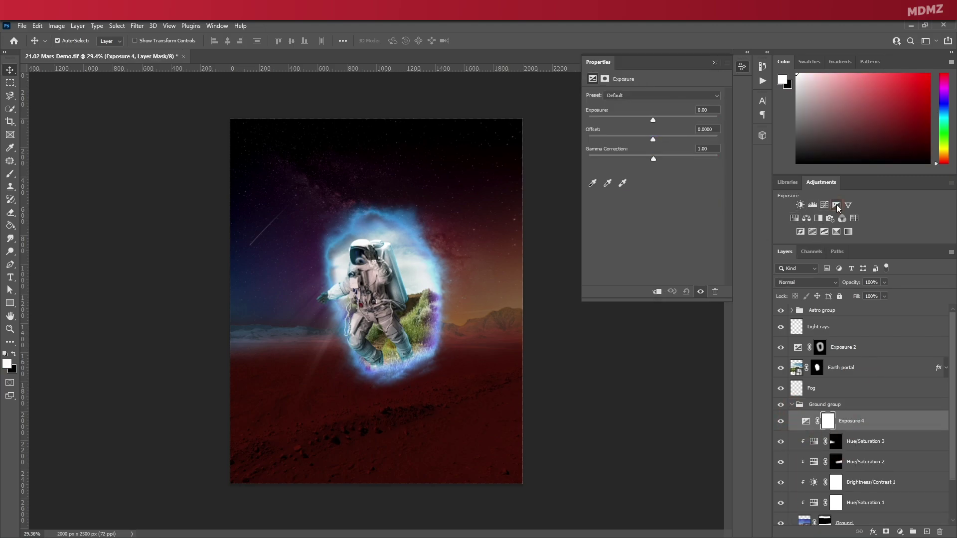
right_click(868, 421)
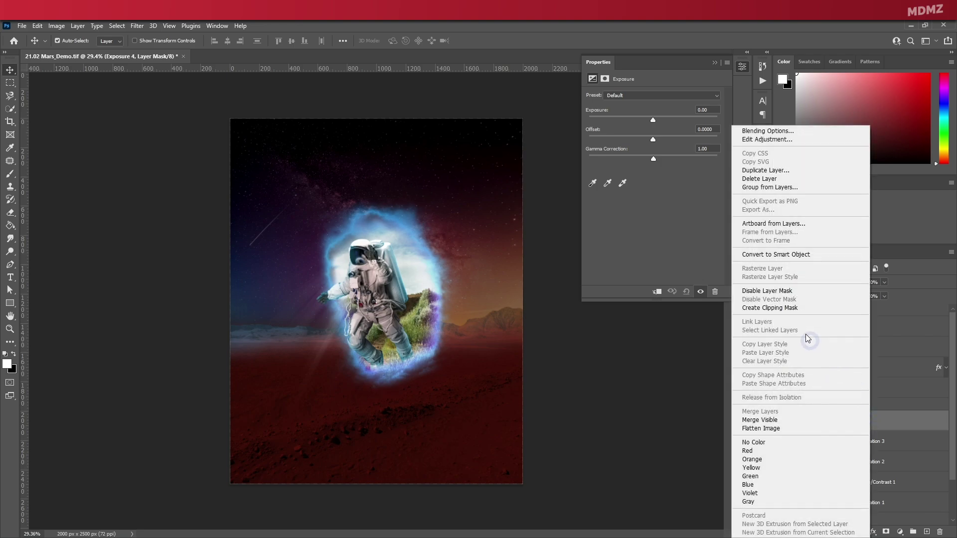
click(797, 308)
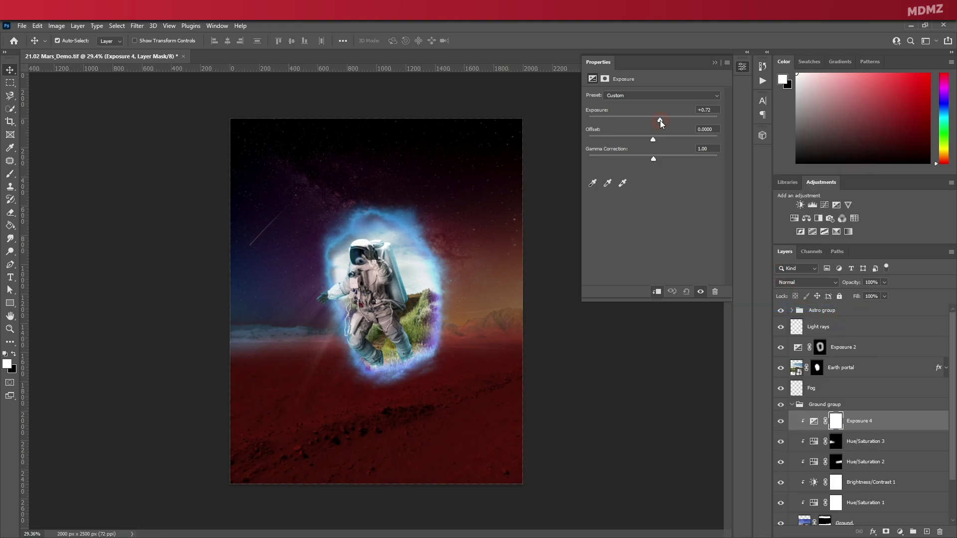
drag(660, 121, 677, 119)
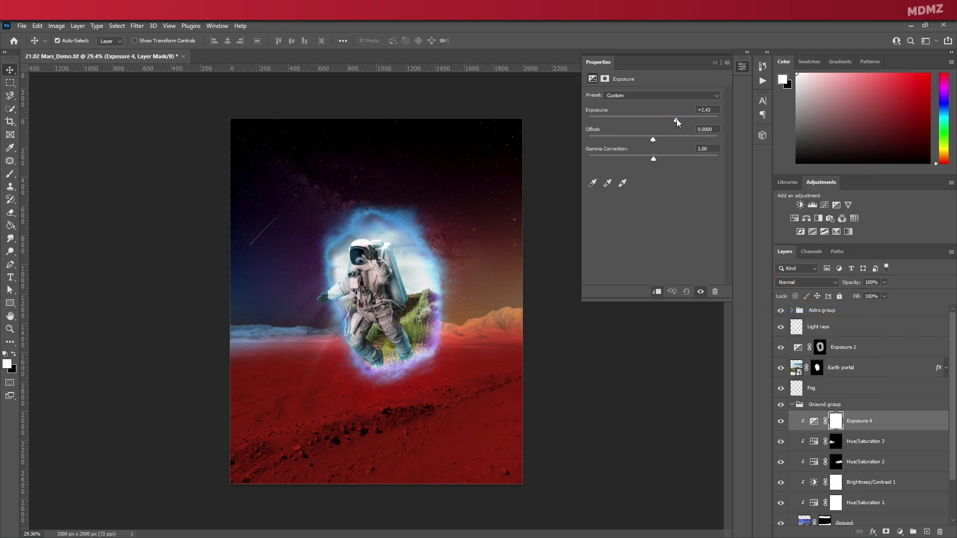
Invert the Exposure 4 mask and paint white with a soft brush at 9% to 15% opacity to brighten the ground in front of the portal.
click(836, 423)
key(ctrl+i)
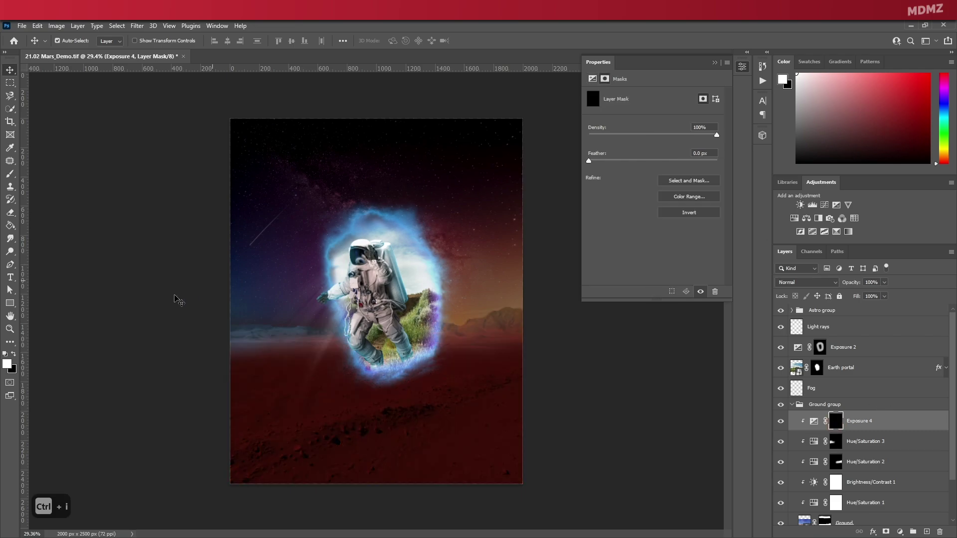
click(10, 176)
mouse_move(374, 434)
mouse_down()
mouse_move(412, 439)
mouse_move(412, 388)
mouse_move(396, 416)
mouse_up()
mouse_move(337, 422)
mouse_down()
mouse_move(444, 423)
mouse_move(266, 432)
mouse_move(454, 420)
mouse_move(278, 422)
mouse_move(447, 437)
mouse_move(255, 424)
mouse_move(367, 429)
mouse_move(267, 428)
mouse_move(344, 433)
mouse_move(336, 435)
mouse_move(433, 406)
mouse_move(319, 411)
mouse_move(366, 419)
mouse_up()
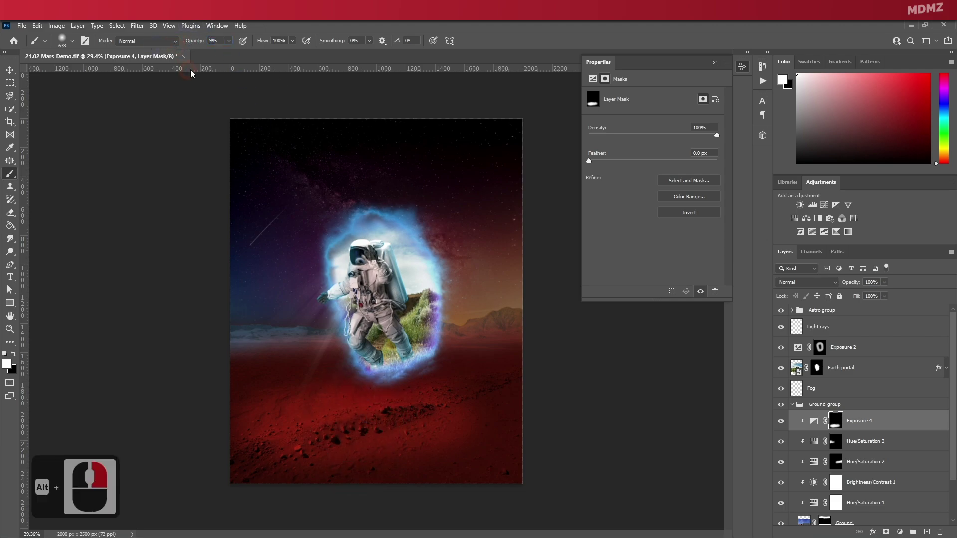
key(1)
key(5)
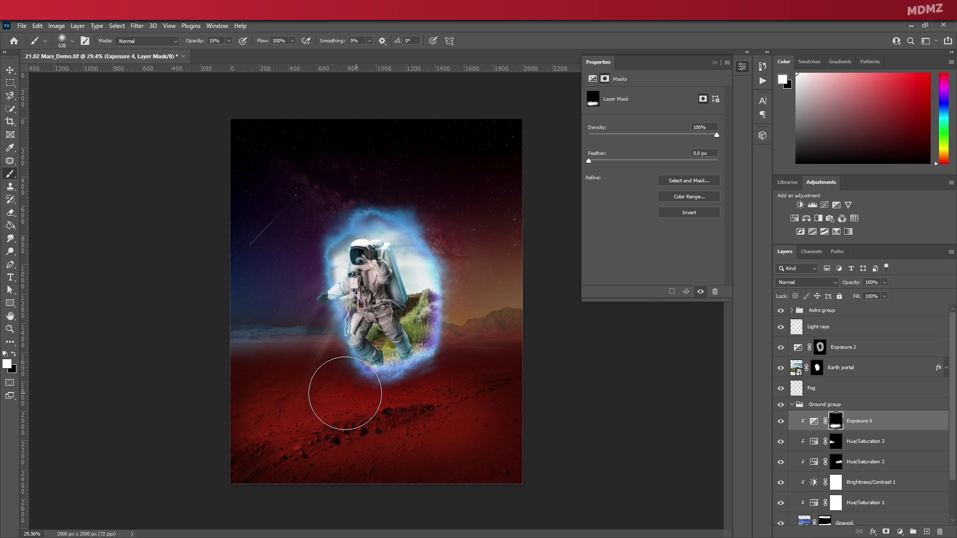
Add a clipped, colorized Hue/Saturation adjustment above Exposure 4 with hue 195, saturation 71 and lightness +19.
click(797, 220)
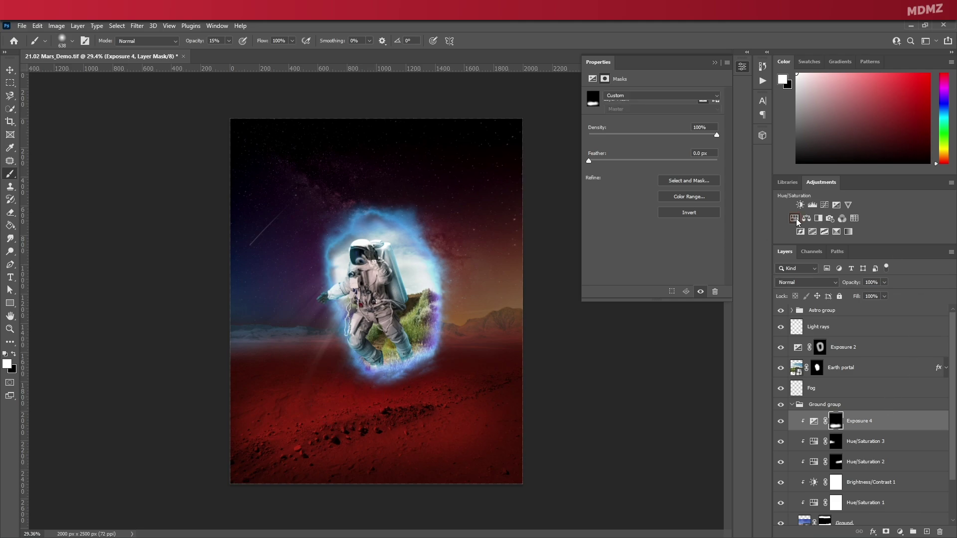
right_click(882, 420)
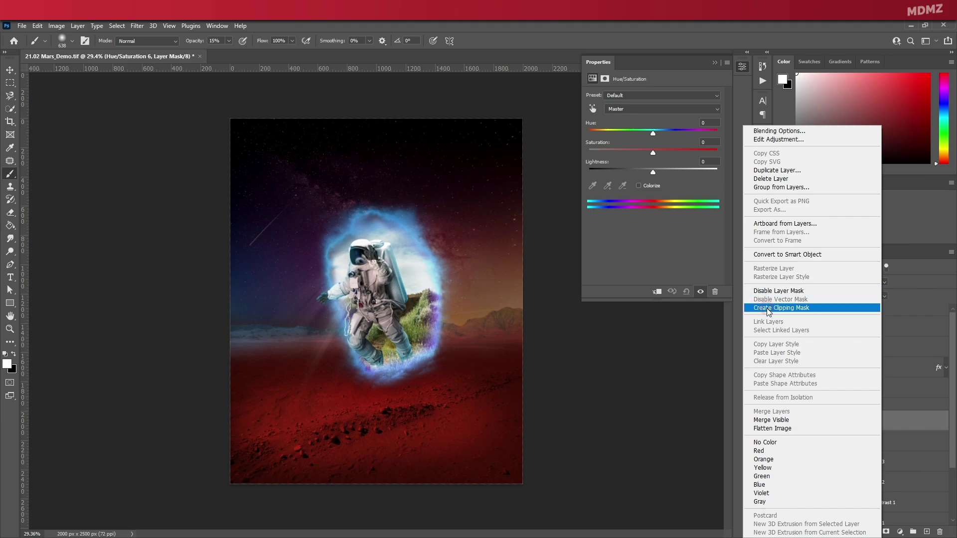
click(767, 308)
click(647, 186)
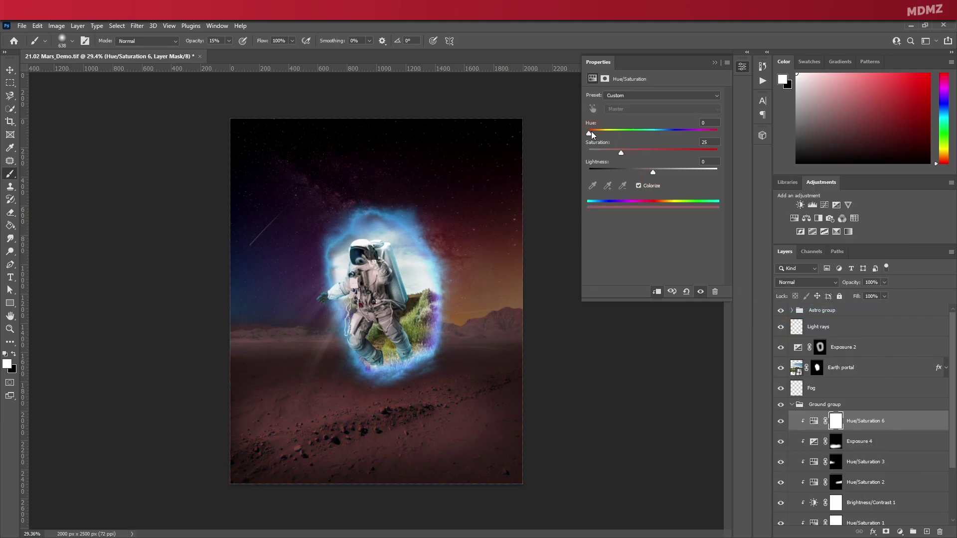
drag(591, 131, 658, 133)
click(664, 149)
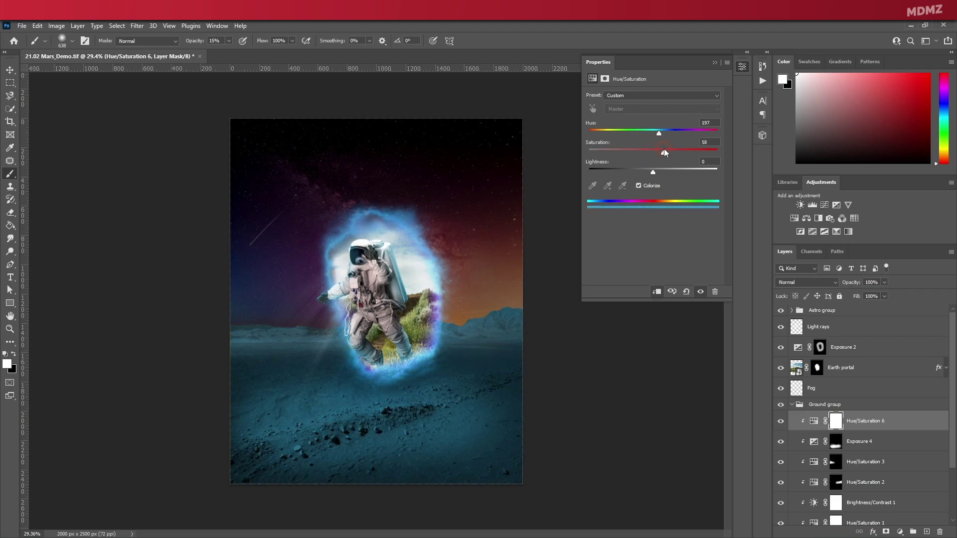
drag(655, 172, 666, 170)
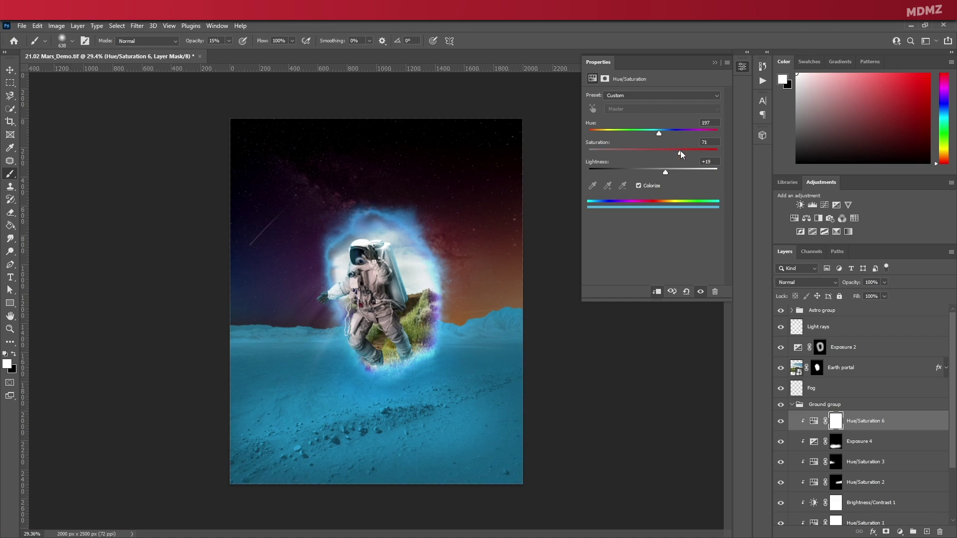
drag(658, 133, 658, 135)
Invert the Hue/Saturation 6 mask and paint a blue glow onto the rocky ground below the portal, raising the white brush to 43% opacity.
key(ctrl+i)
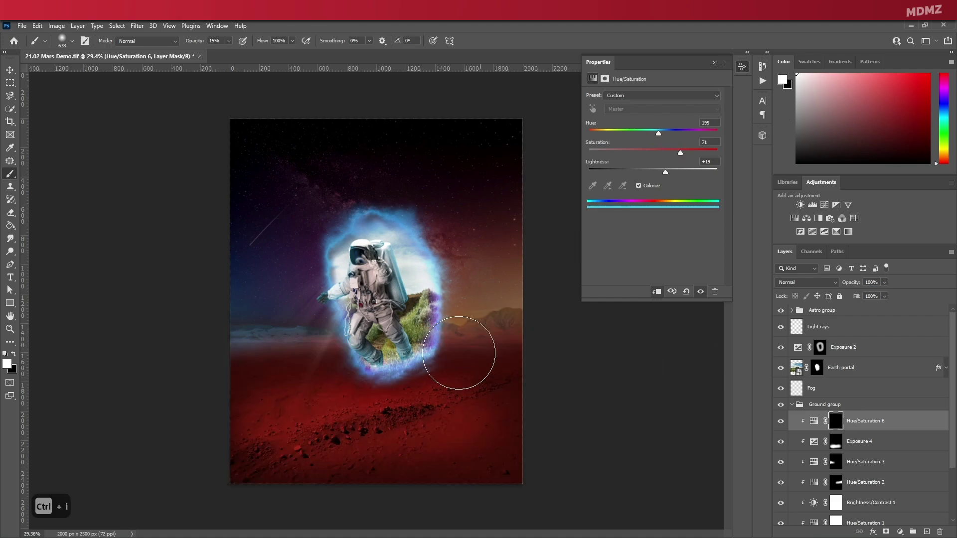
drag(391, 416, 377, 414)
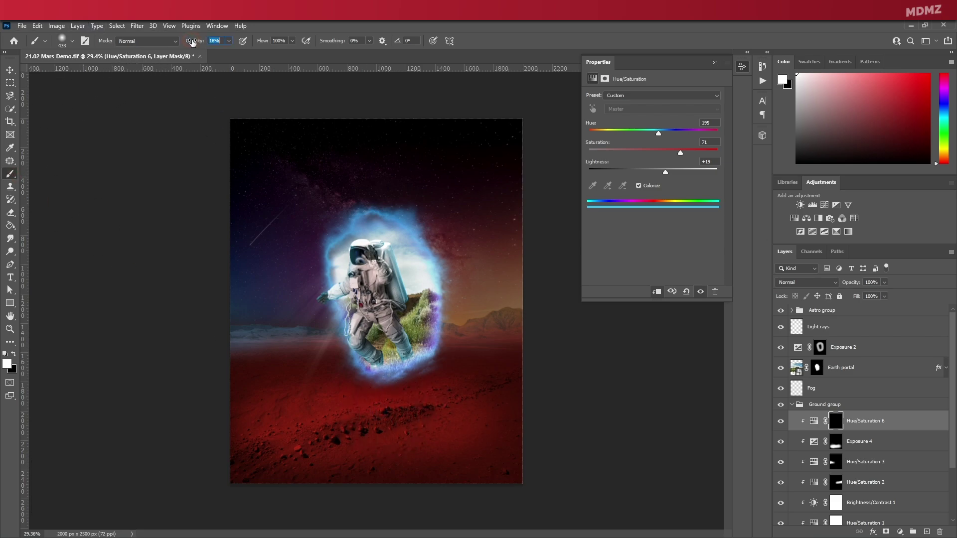
mouse_move(361, 415)
mouse_down()
mouse_move(403, 439)
mouse_move(354, 425)
mouse_move(210, 432)
mouse_up()
drag(404, 426, 520, 426)
drag(366, 417, 334, 417)
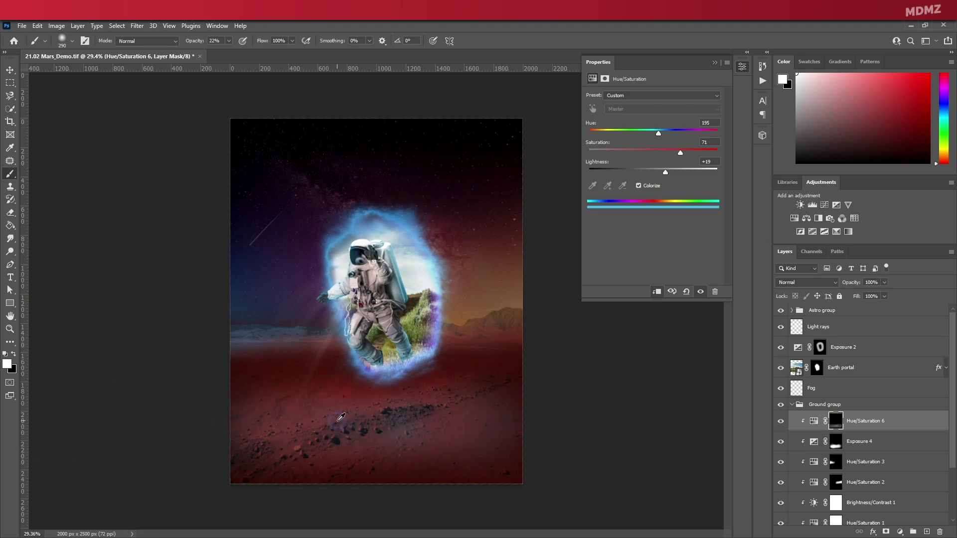
drag(200, 46, 205, 47)
mouse_move(397, 424)
mouse_down()
mouse_move(388, 423)
mouse_move(427, 427)
mouse_move(275, 434)
mouse_up()
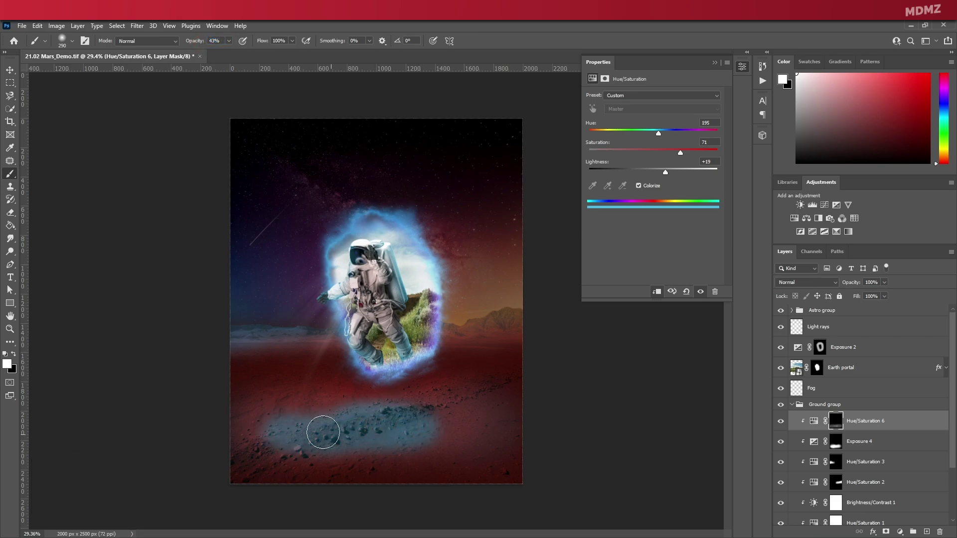
drag(363, 415, 450, 427)
mouse_move(353, 434)
mouse_down()
mouse_move(399, 425)
mouse_move(358, 422)
mouse_move(423, 431)
mouse_up()
Soften the edges of the blue ground glow by painting black on its mask with a large brush at 15% opacity.
key(x)
drag(290, 366, 298, 343)
drag(193, 44, 179, 45)
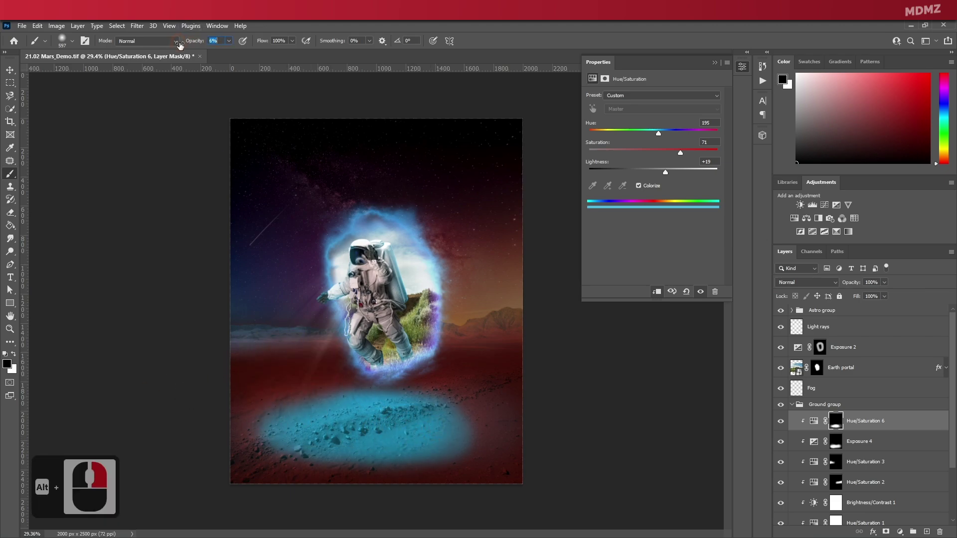
mouse_move(339, 370)
mouse_down()
mouse_move(263, 388)
mouse_move(403, 381)
mouse_move(478, 435)
mouse_up()
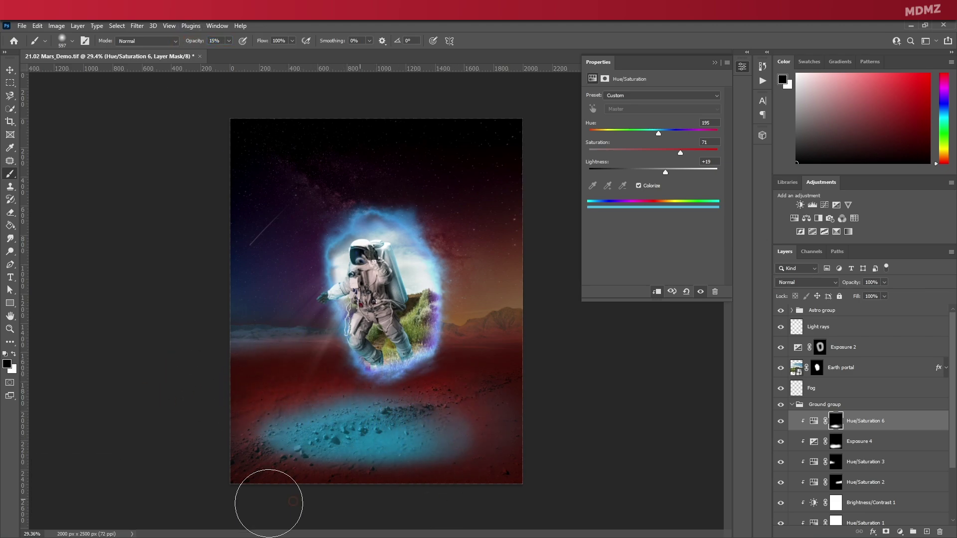
mouse_move(269, 503)
mouse_down()
mouse_move(478, 486)
mouse_move(325, 485)
mouse_move(453, 477)
mouse_move(273, 482)
mouse_move(253, 429)
mouse_move(322, 393)
mouse_move(385, 377)
mouse_up()
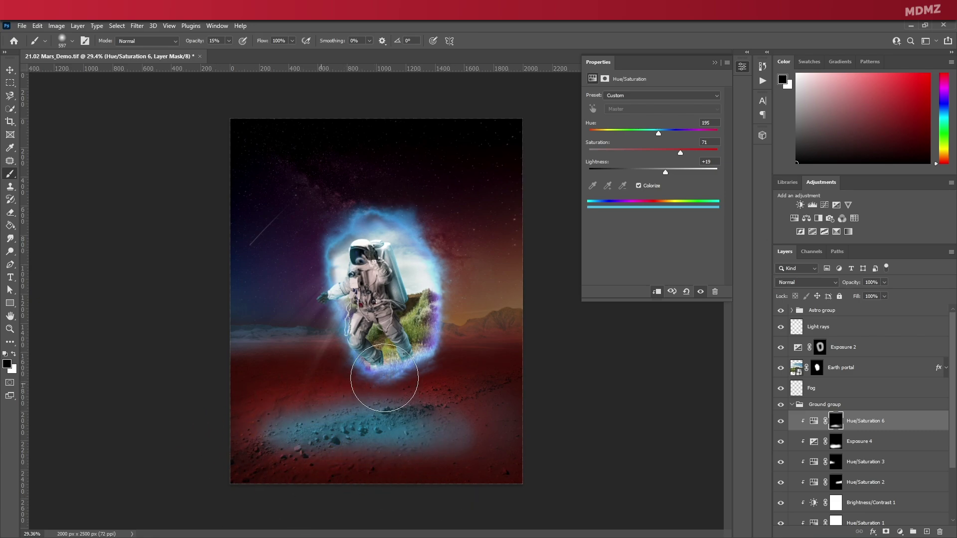
Paint white on the Hue/Saturation 6 mask to spread the blue glow wider across the foreground ground.
key(x)
drag(439, 428, 423, 428)
mouse_move(471, 429)
mouse_down()
mouse_move(531, 432)
mouse_move(397, 445)
mouse_move(308, 423)
mouse_move(238, 438)
mouse_move(358, 436)
mouse_move(362, 424)
mouse_move(415, 409)
mouse_move(392, 448)
mouse_move(389, 440)
mouse_move(529, 449)
mouse_move(436, 464)
mouse_move(519, 470)
mouse_up()
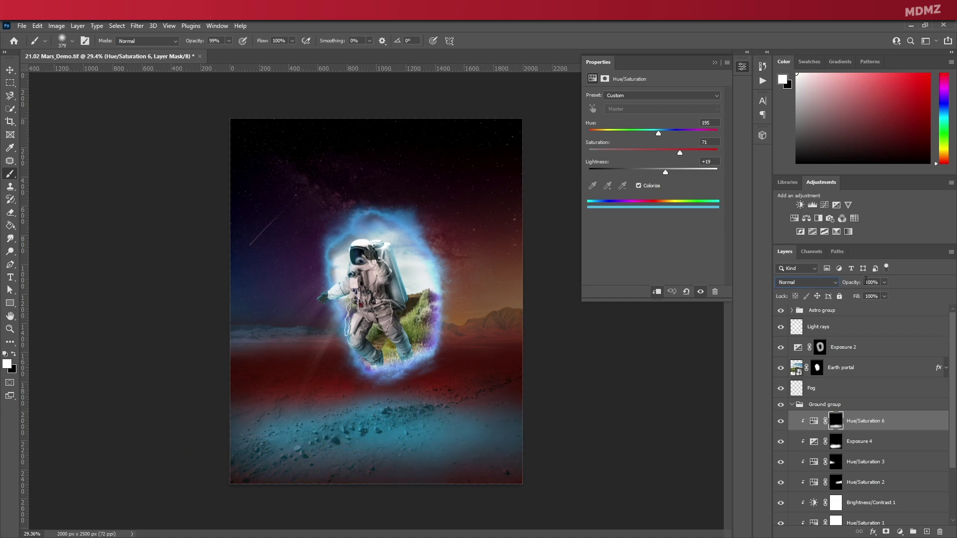
Blend Hue/Saturation 6 as Linear Light, set hue 188, saturation 81 and lightness +20, and collapse the Ground group.
click(821, 282)
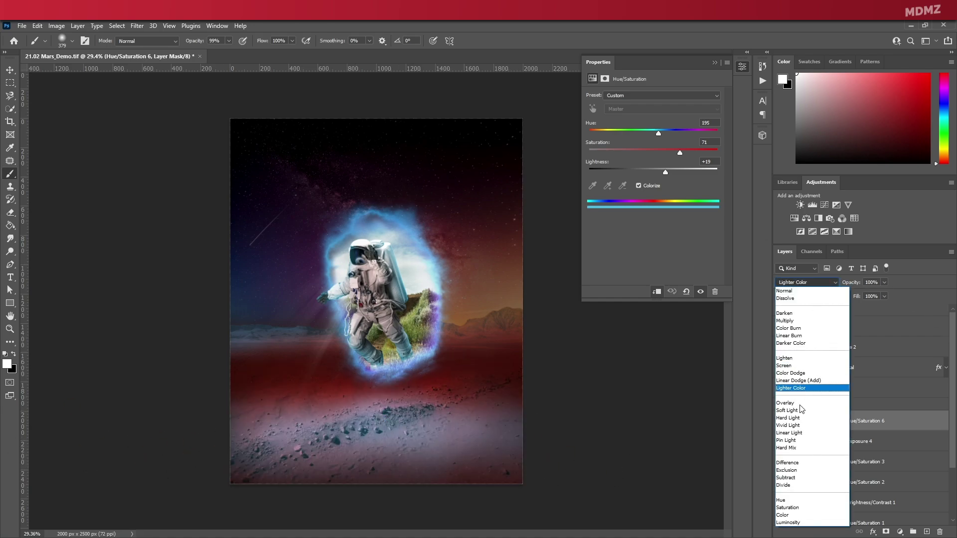
click(799, 434)
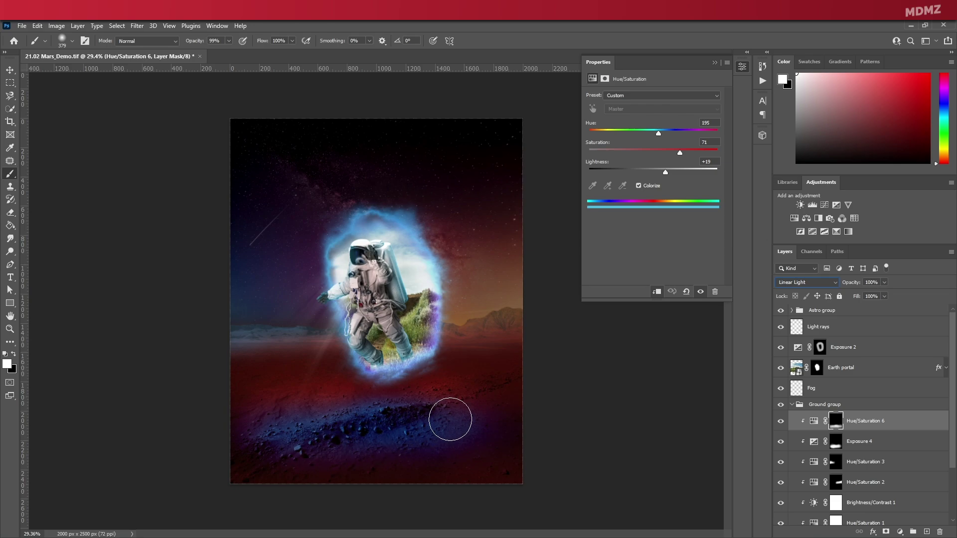
drag(657, 135, 665, 166)
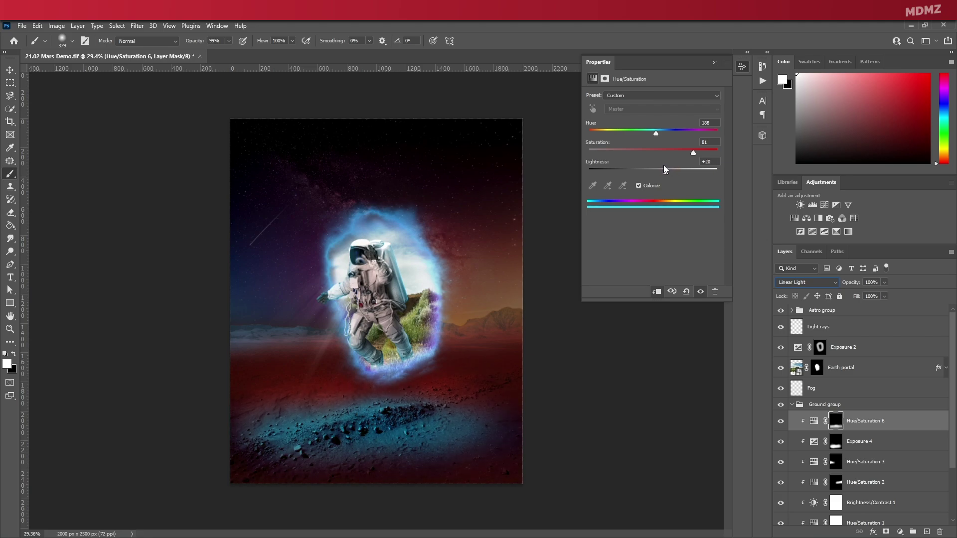
click(715, 63)
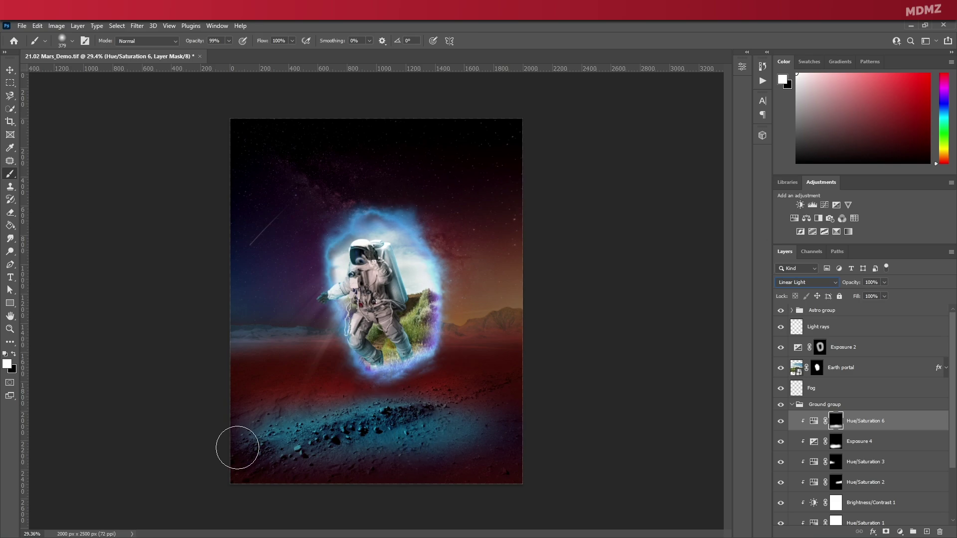
click(10, 71)
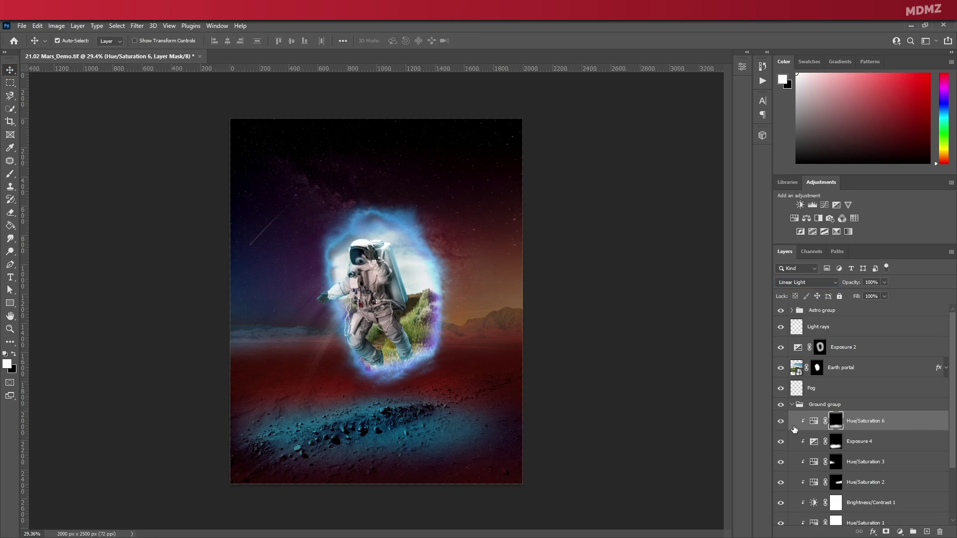
click(792, 404)
click(837, 404)
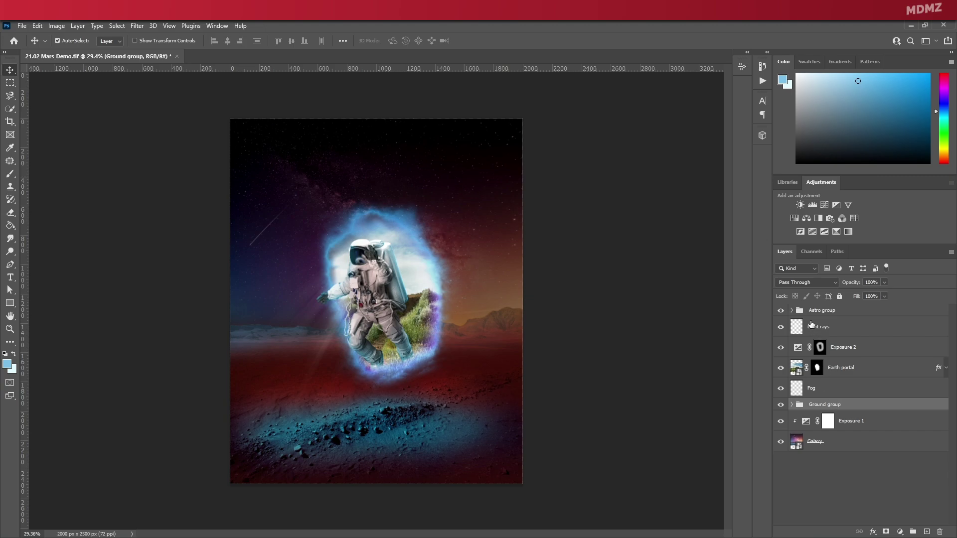
Duplicate the Astro group and convert the copy to a smart object named "Astro shadow".
click(827, 311)
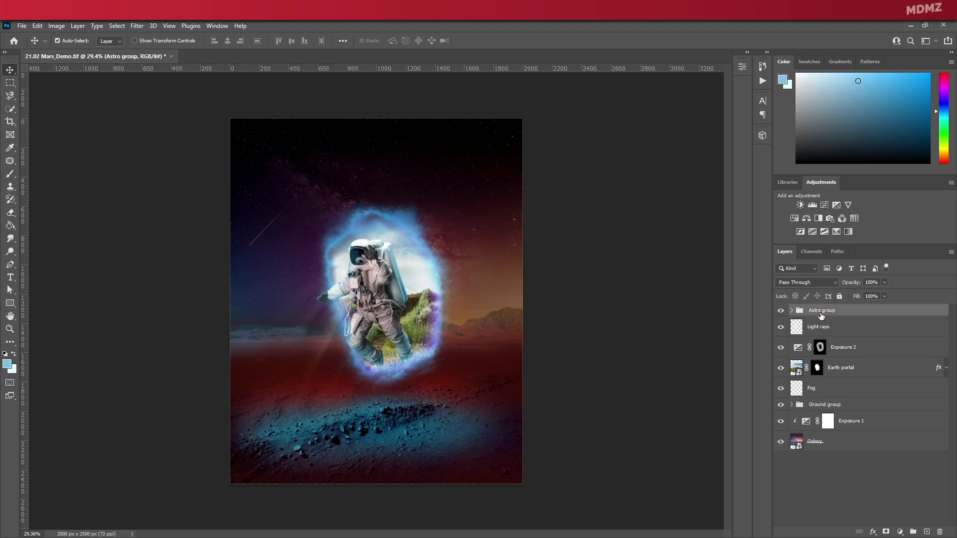
key(ctrl+j)
right_click(822, 316)
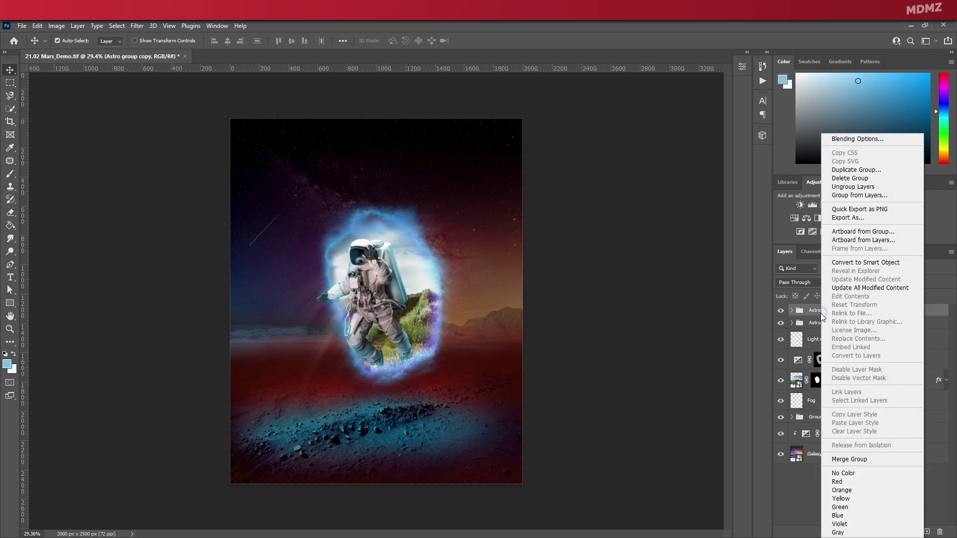
click(863, 263)
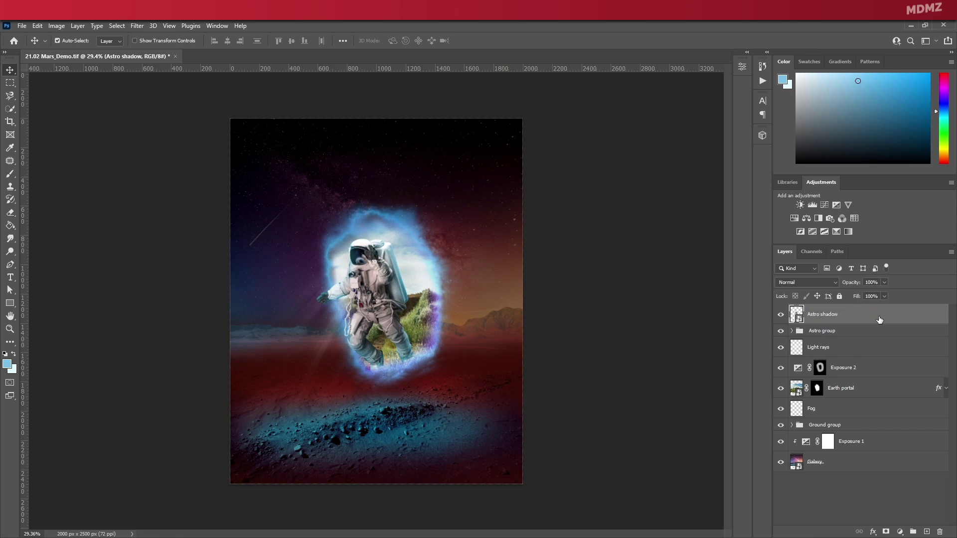
Transform Astro shadow to lie on the ground below the portal, rotated about -90°, with width about 51% and height about 121%.
key(ctrl+t)
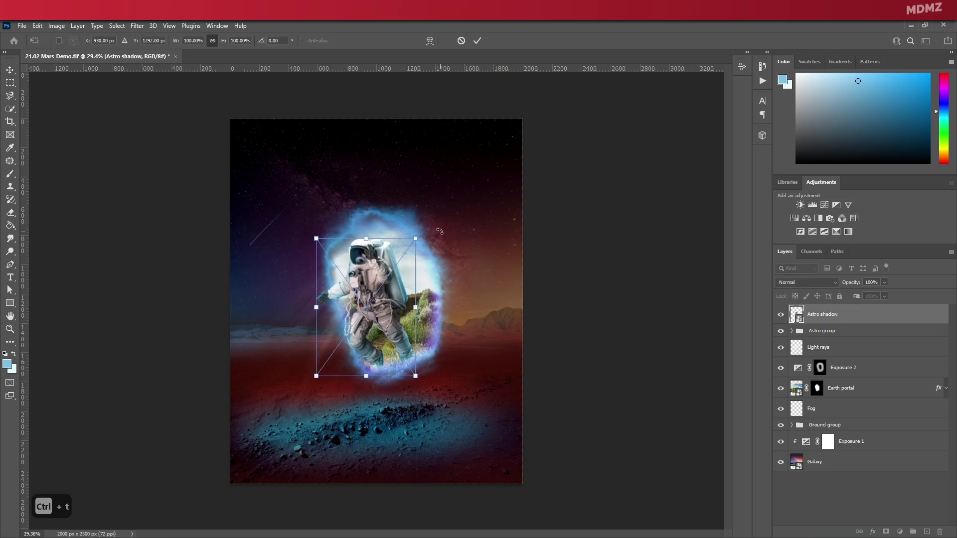
drag(417, 236, 325, 235)
drag(326, 296, 284, 406)
drag(276, 346, 258, 363)
drag(325, 367, 358, 403)
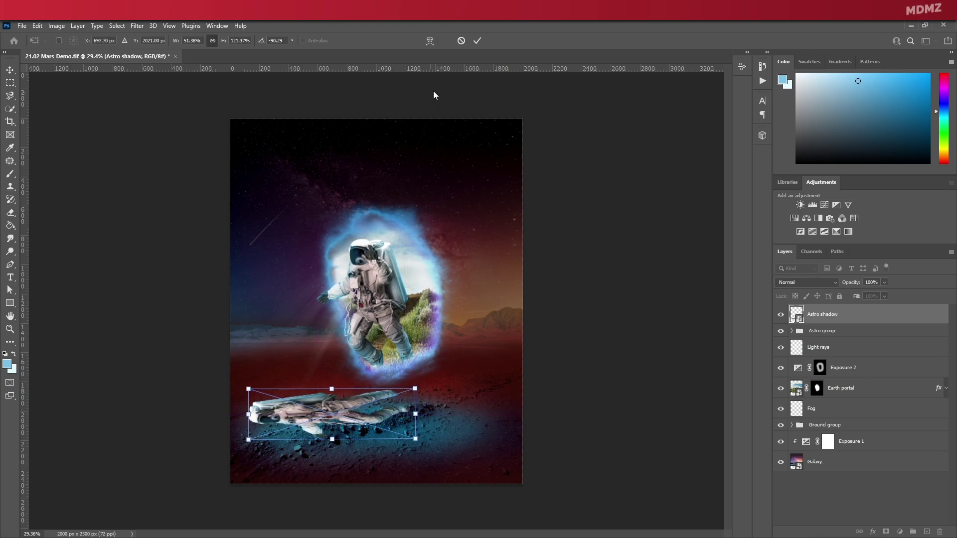
click(349, 430)
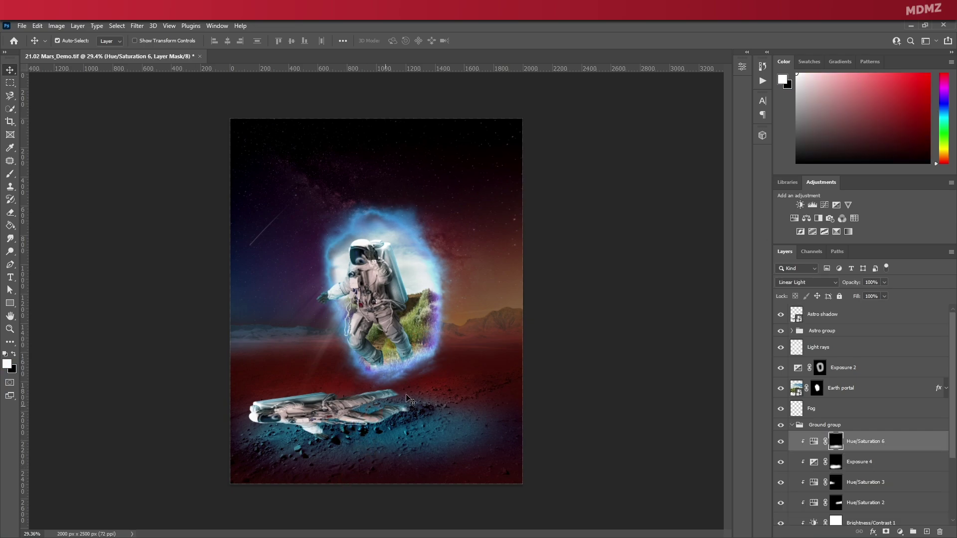
Flip Astro shadow vertically and transform it to about 46% width and 110% height, rotated about 84°, on the ground below the portal.
click(838, 317)
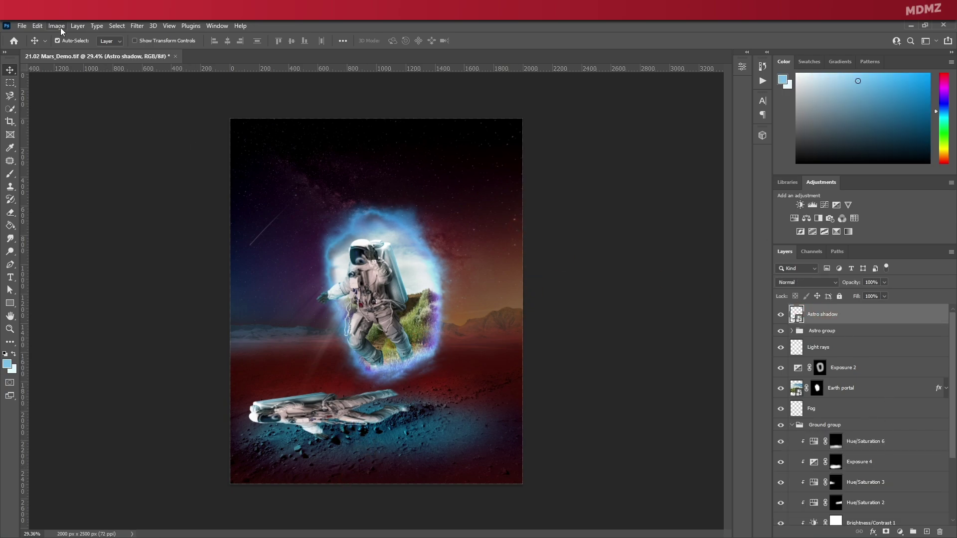
click(37, 25)
mouse_move(90, 254)
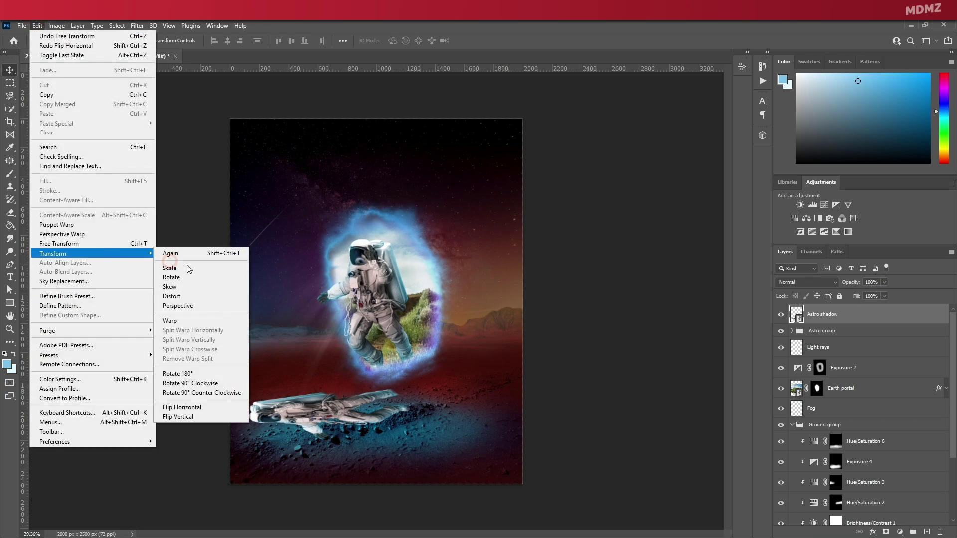
click(209, 418)
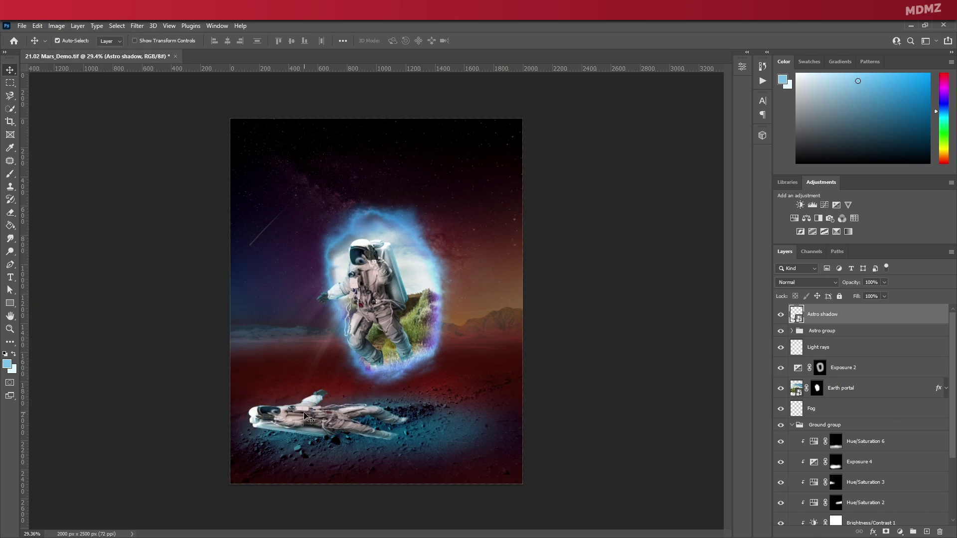
key(ctrl+t)
drag(420, 384, 396, 387)
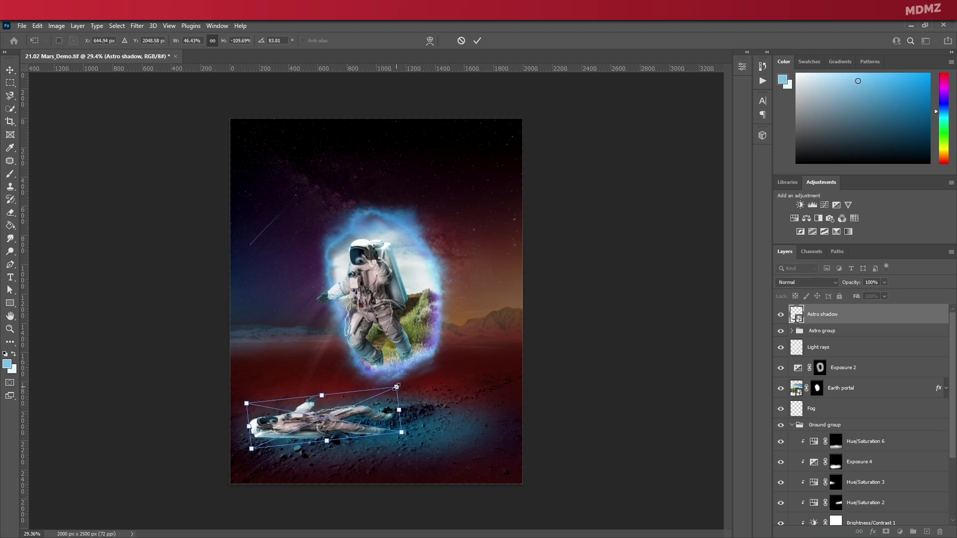
click(476, 40)
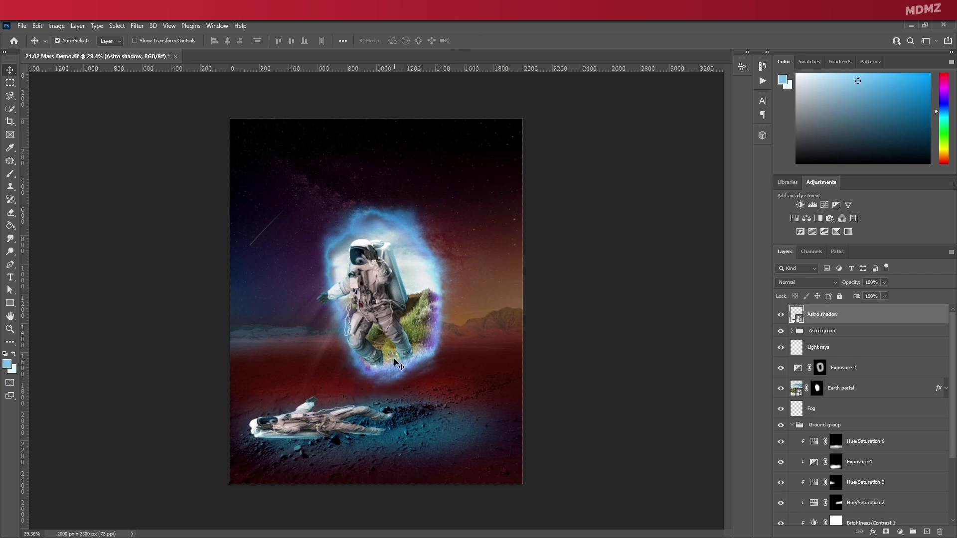
Add a black (000000) Color Overlay layer style to Astro shadow.
right_click(888, 316)
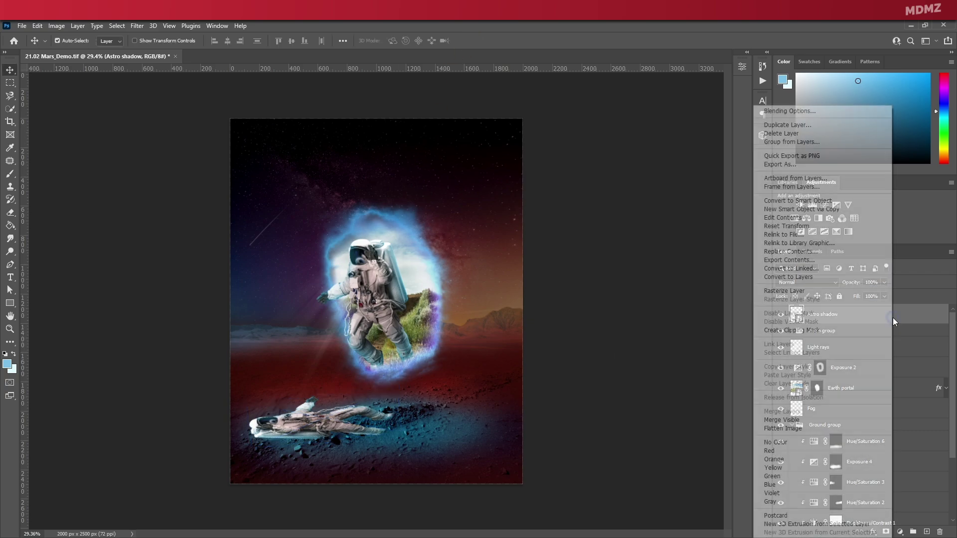
click(794, 111)
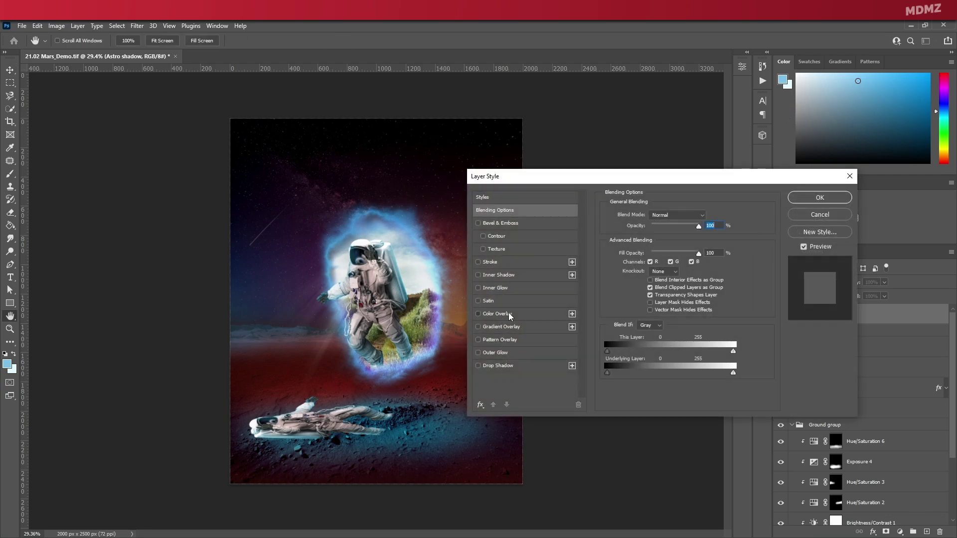
click(509, 315)
click(710, 215)
drag(563, 166, 517, 184)
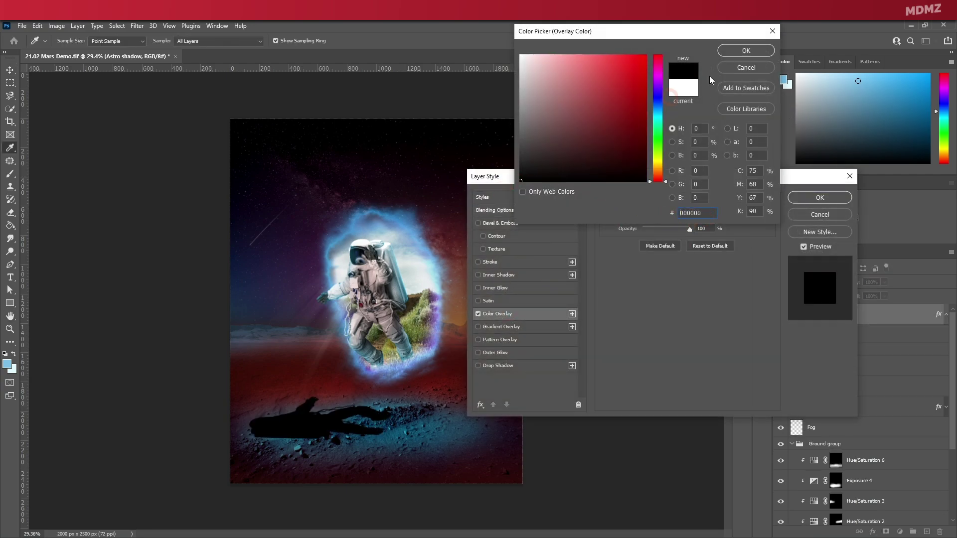
click(747, 50)
click(813, 197)
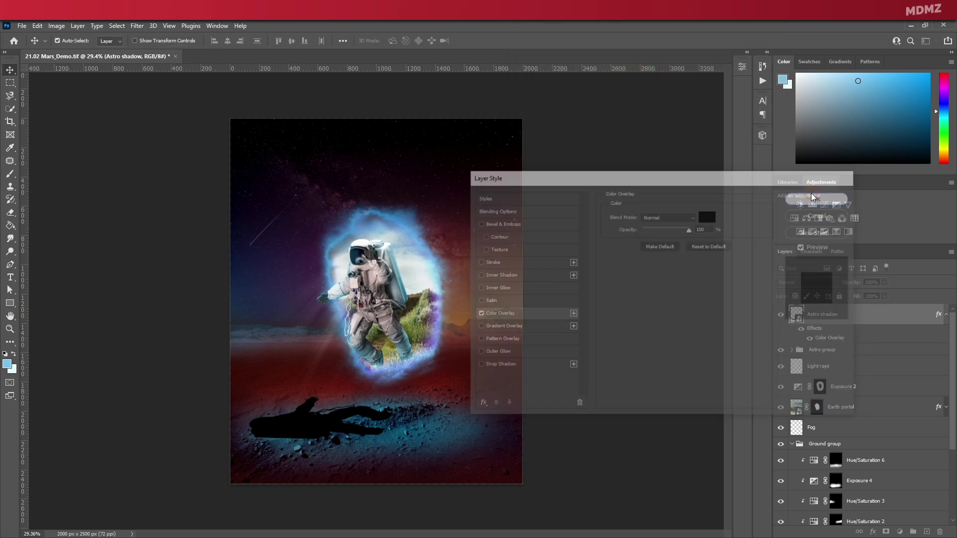
Apply a Gaussian Blur of about 22 pixels to Astro shadow and lower the layer's opacity to 50%.
click(137, 26)
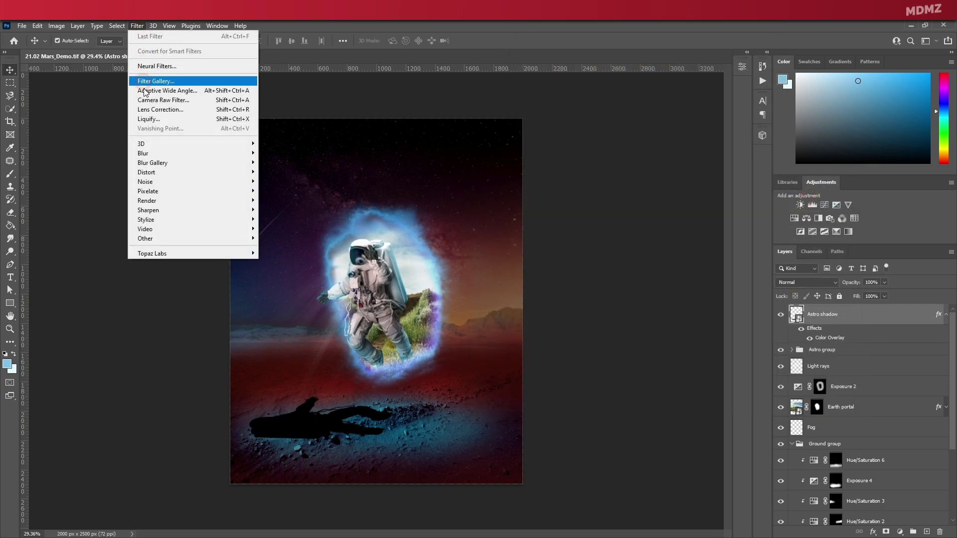
mouse_move(150, 153)
click(279, 191)
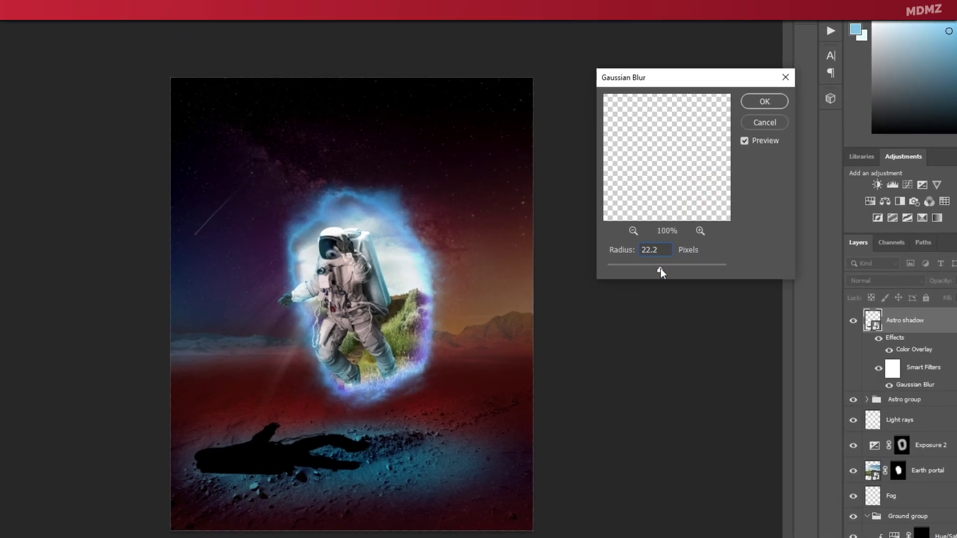
click(756, 101)
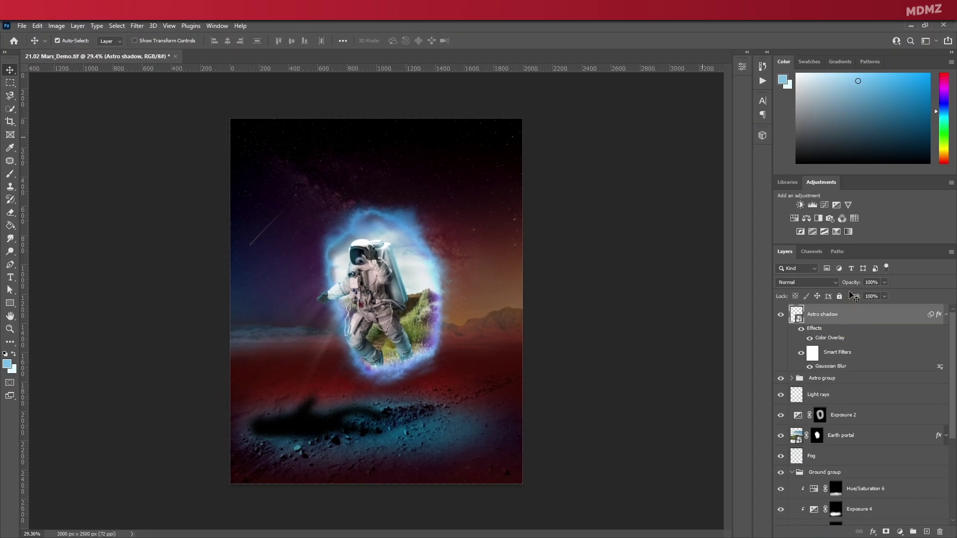
drag(852, 282, 838, 282)
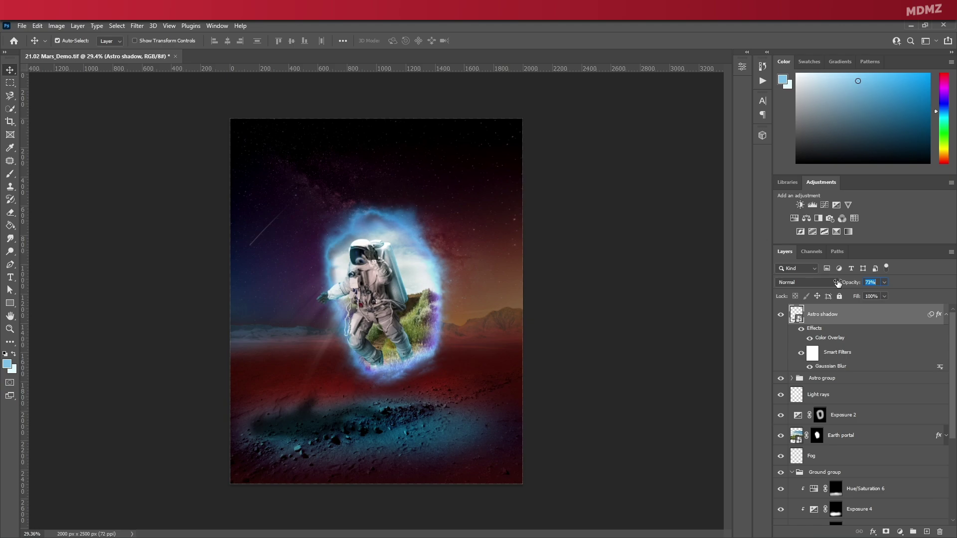
drag(830, 283, 826, 283)
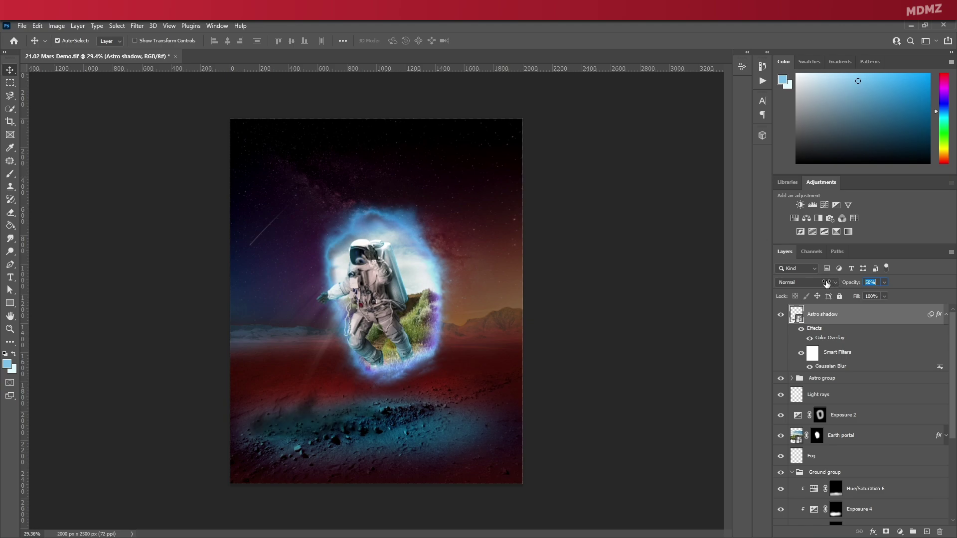
Move Astro shadow slightly lower on the blue-lit ground and narrow it to about 32% width and 113% height.
drag(297, 421, 294, 428)
key(ctrl+t)
click(502, 220)
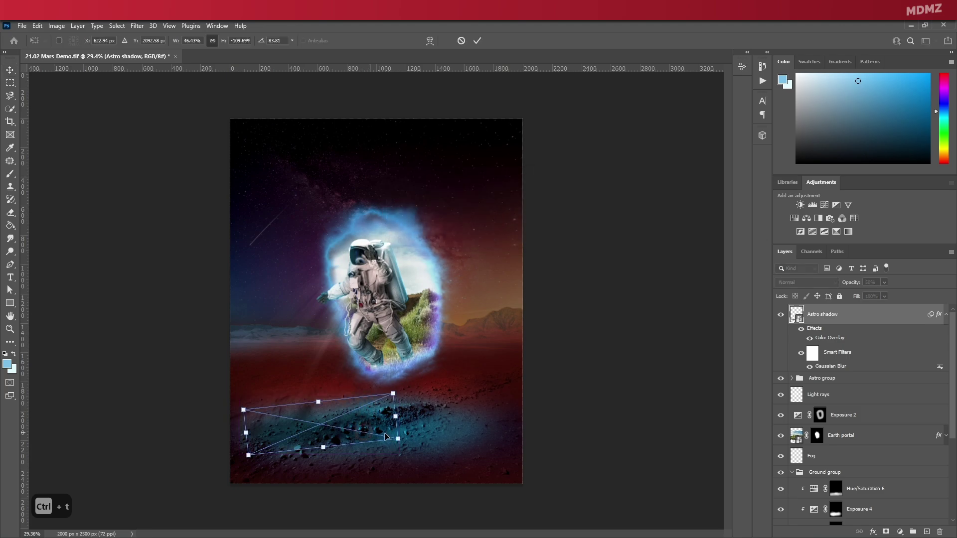
drag(397, 417, 366, 422)
drag(309, 408, 311, 421)
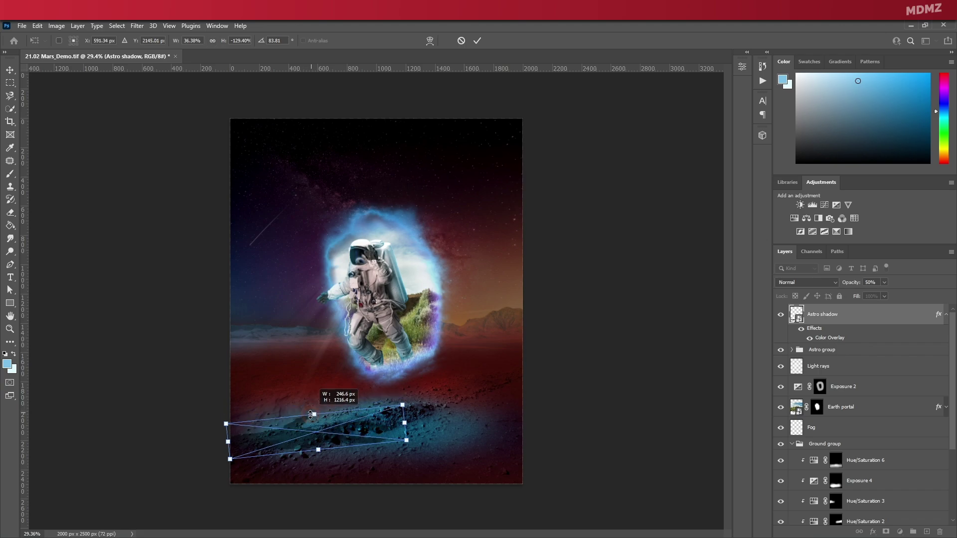
drag(225, 433, 248, 431)
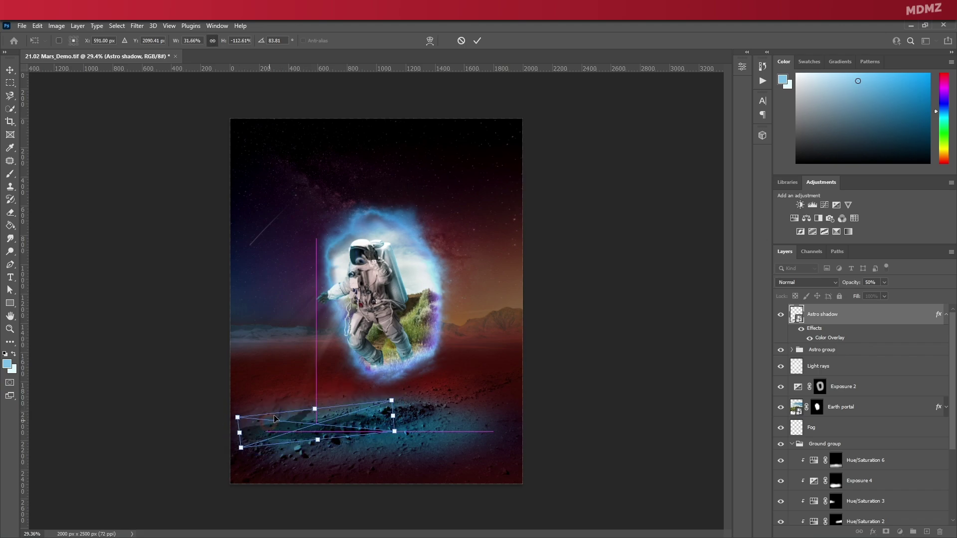
click(477, 40)
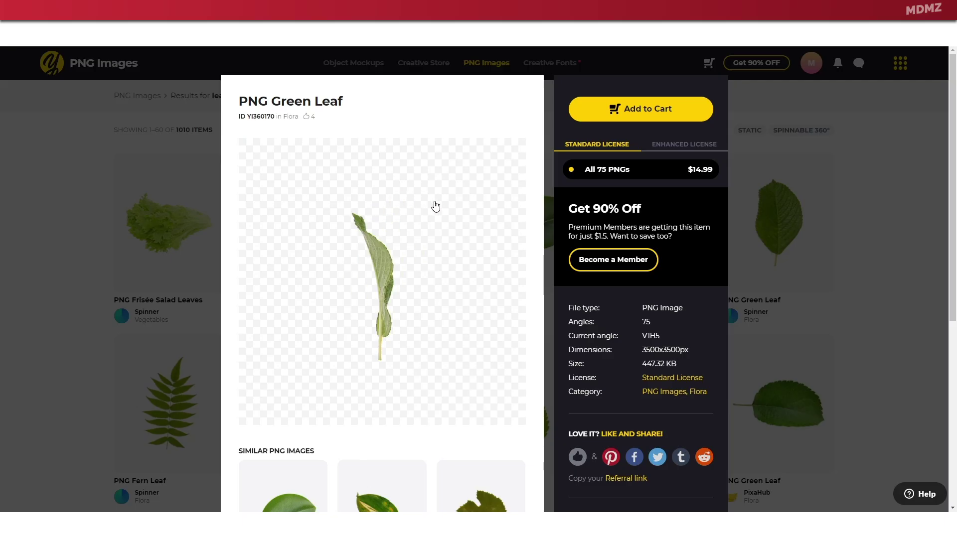
Switch to the PNG Images website and rotate the PNG Green Leaf preview through different angles.
drag(435, 202, 218, 279)
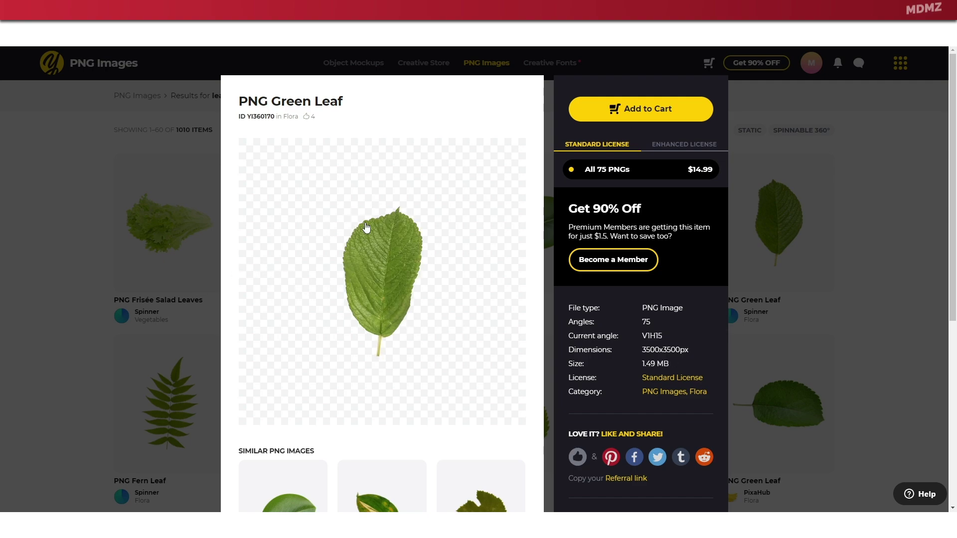
drag(367, 228, 384, 299)
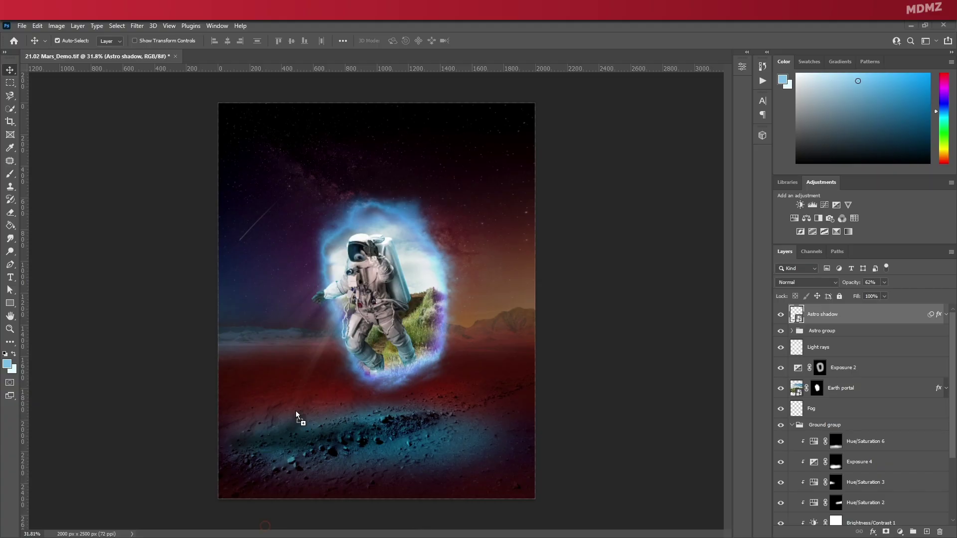
Place the leaf image yi360170_v02h09 in the Photoshop composite, scaled down small on the portal's edge beside the astronaut's helmet.
drag(296, 411, 344, 251)
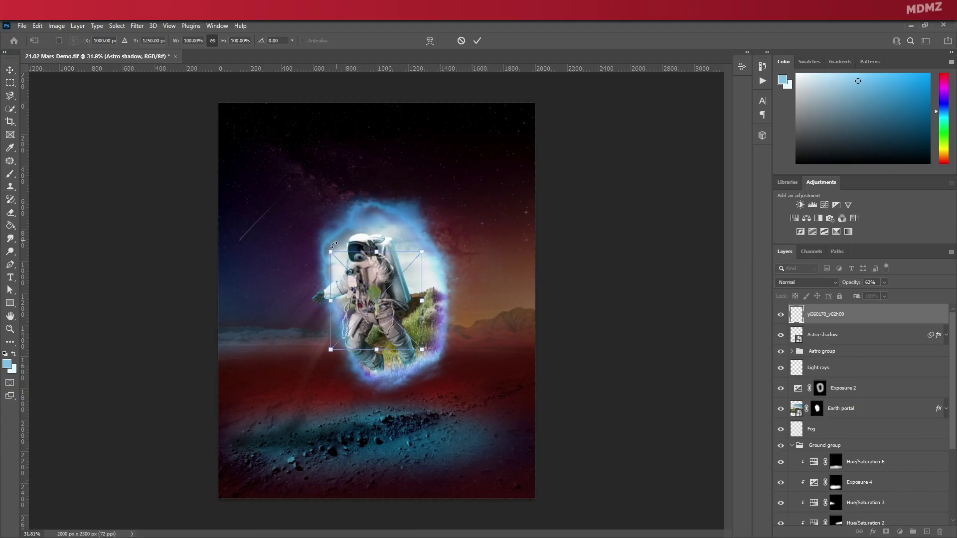
scroll(345, 265, up, 4)
drag(466, 233, 400, 305)
drag(377, 335, 346, 226)
drag(380, 193, 341, 214)
click(479, 43)
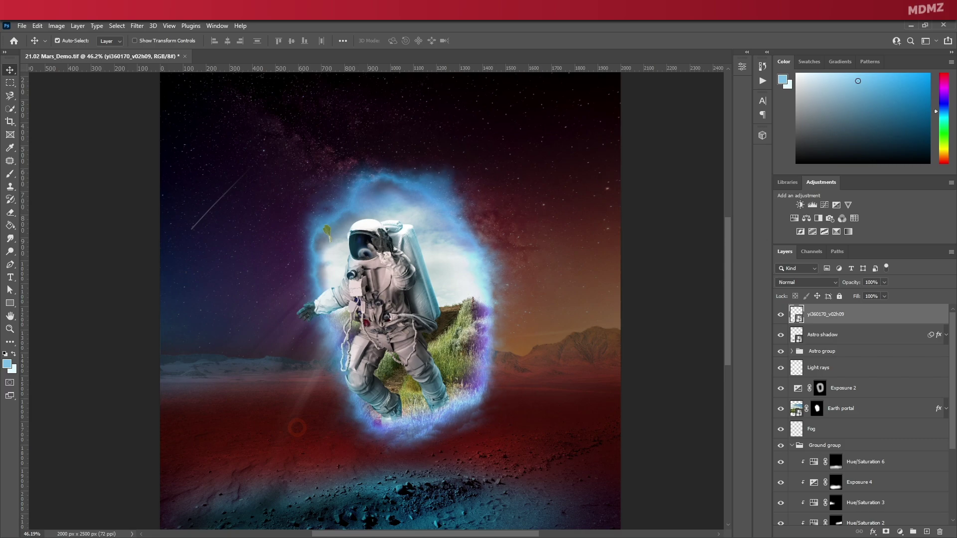
Apply a Motion Blur at a -6° angle to the leaf layer yi360170_v04h07.
click(136, 26)
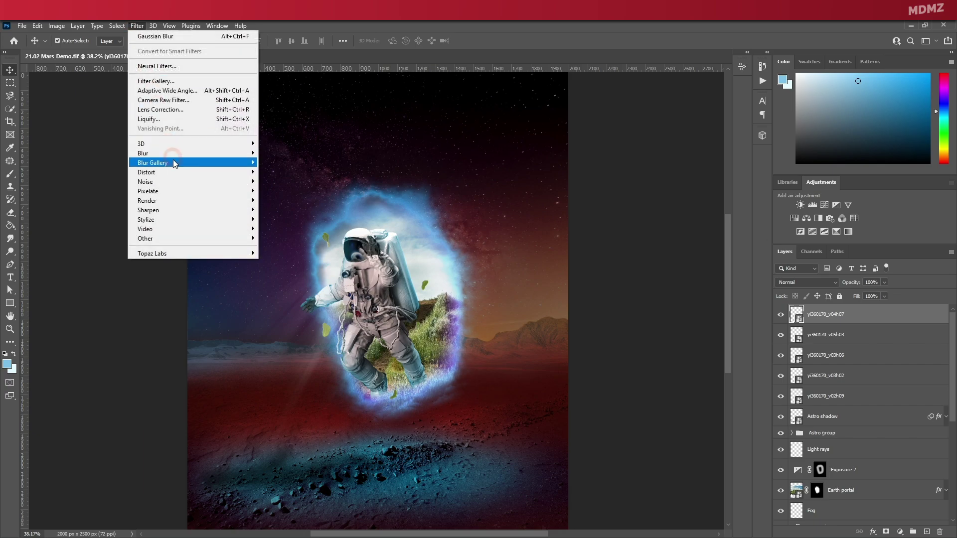
mouse_move(175, 153)
click(283, 209)
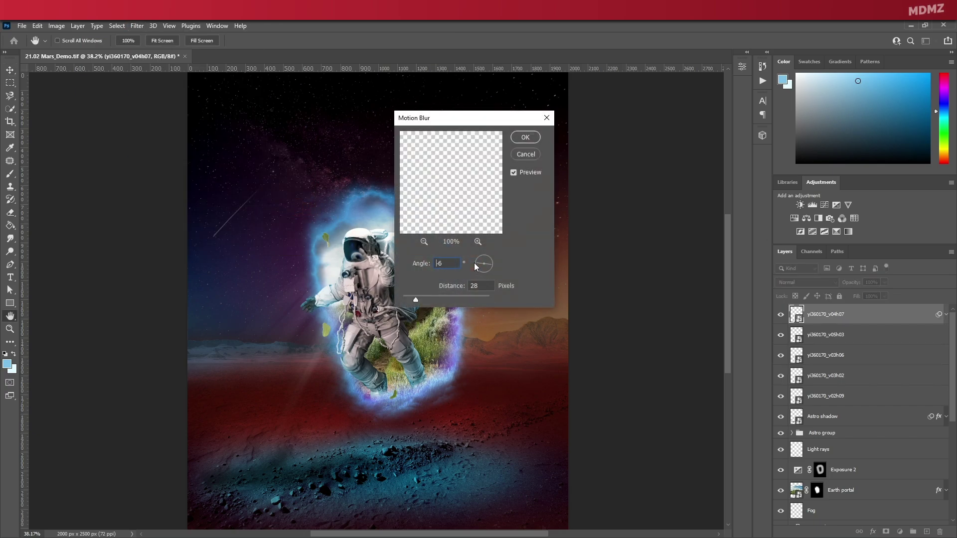
drag(478, 123, 530, 130)
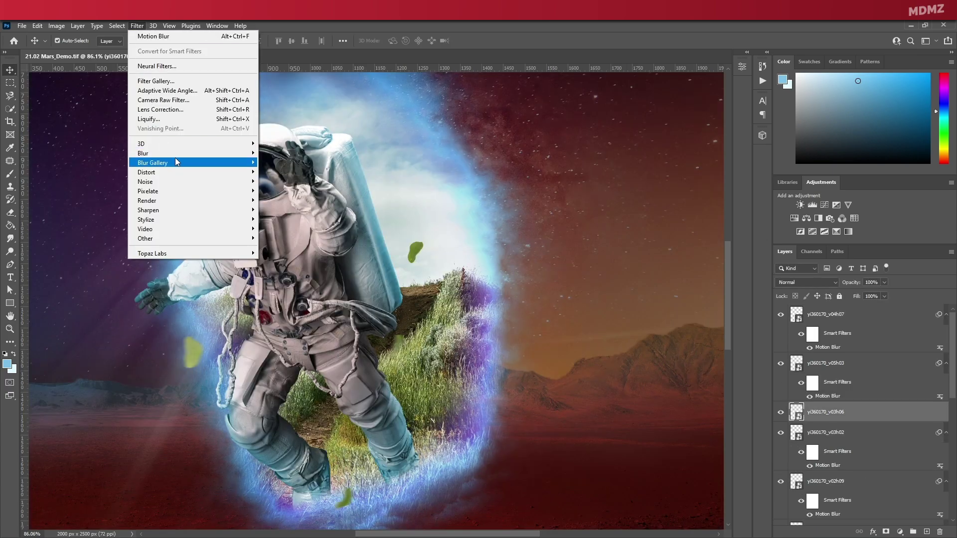
Apply a Motion Blur to the leaf layer yi360170_v03h06 with angle -6° and distance 12 pixels.
mouse_move(172, 153)
click(283, 210)
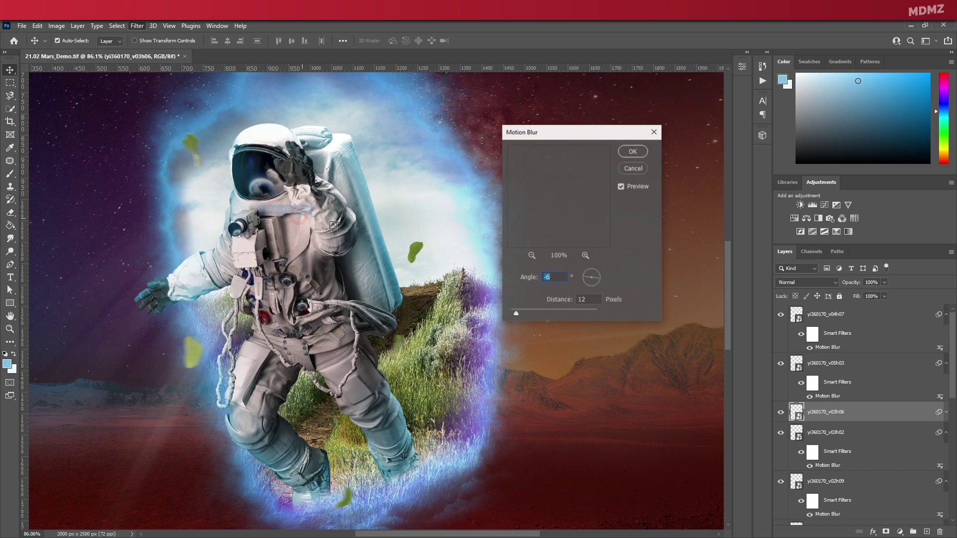
click(620, 155)
scroll(421, 268, down, 6)
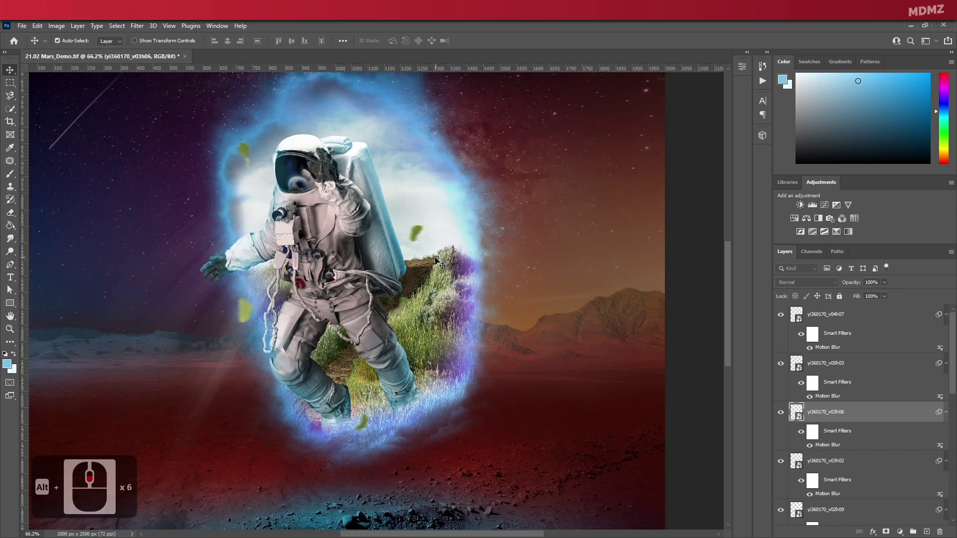
scroll(436, 259, down, 8)
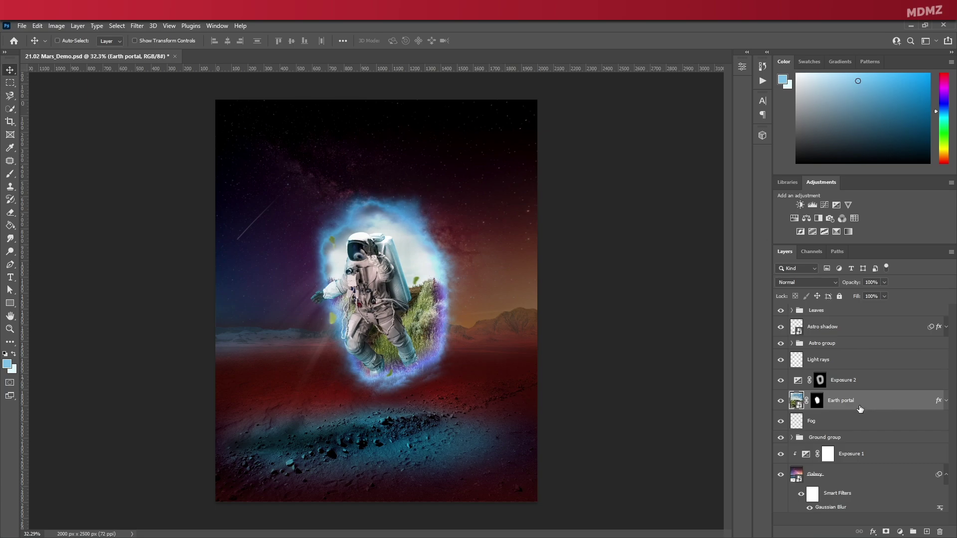
Duplicate the Earth portal layer, then remove the copy's layer mask and layer style.
key(ctrl+j)
click(817, 401)
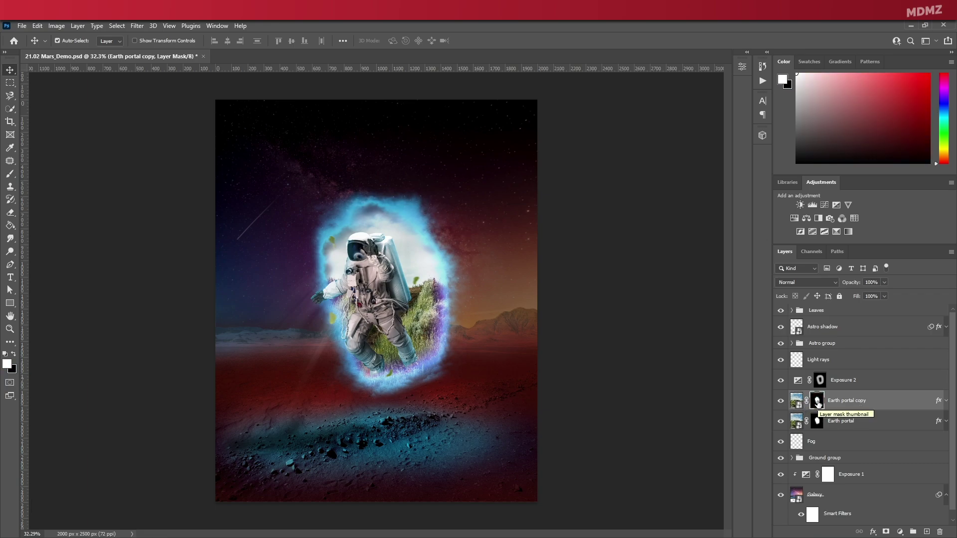
right_click(818, 403)
click(835, 423)
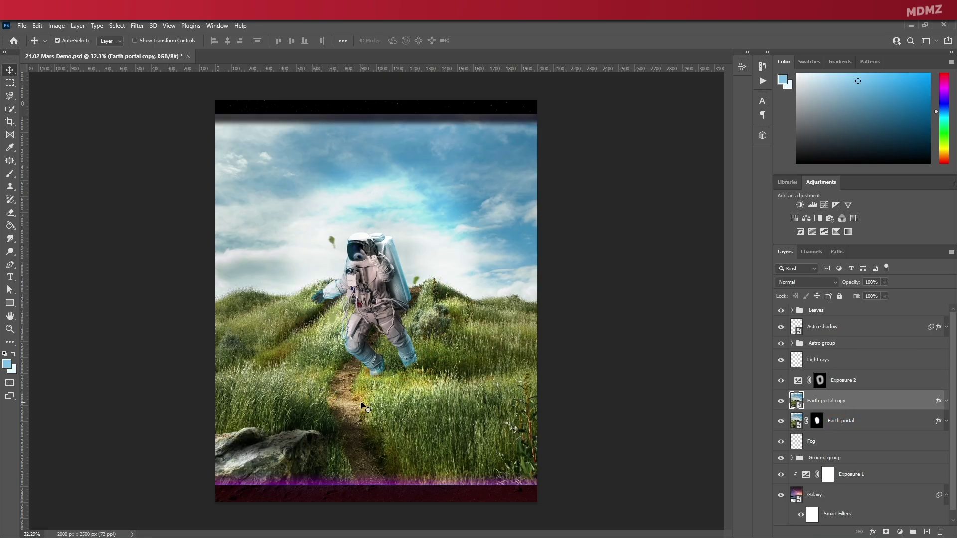
click(946, 401)
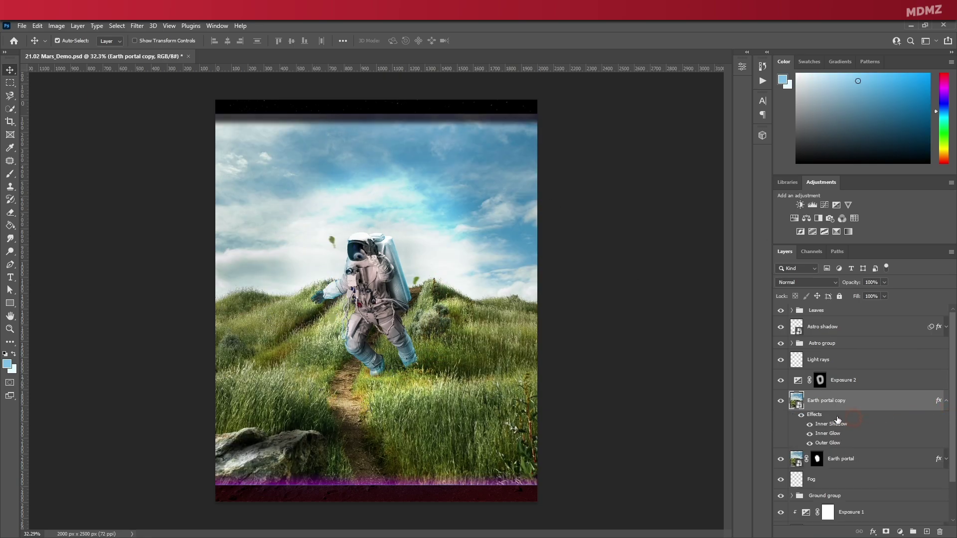
right_click(815, 417)
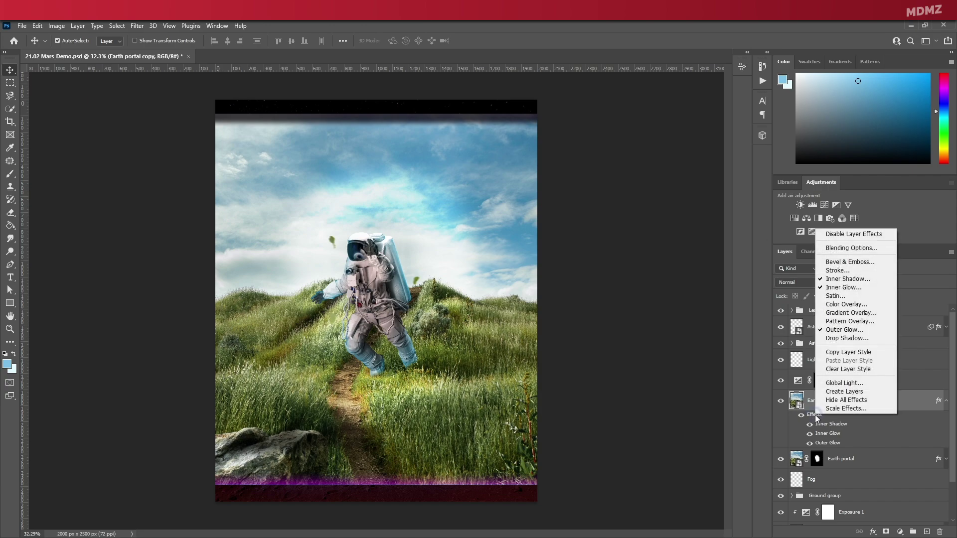
click(845, 372)
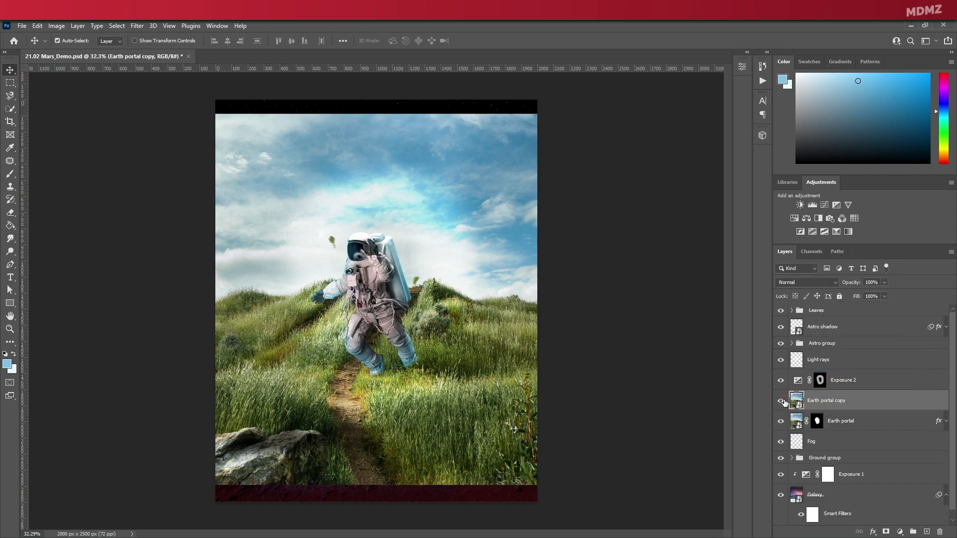
Hide the Earth portal copy layer and save the document.
click(781, 402)
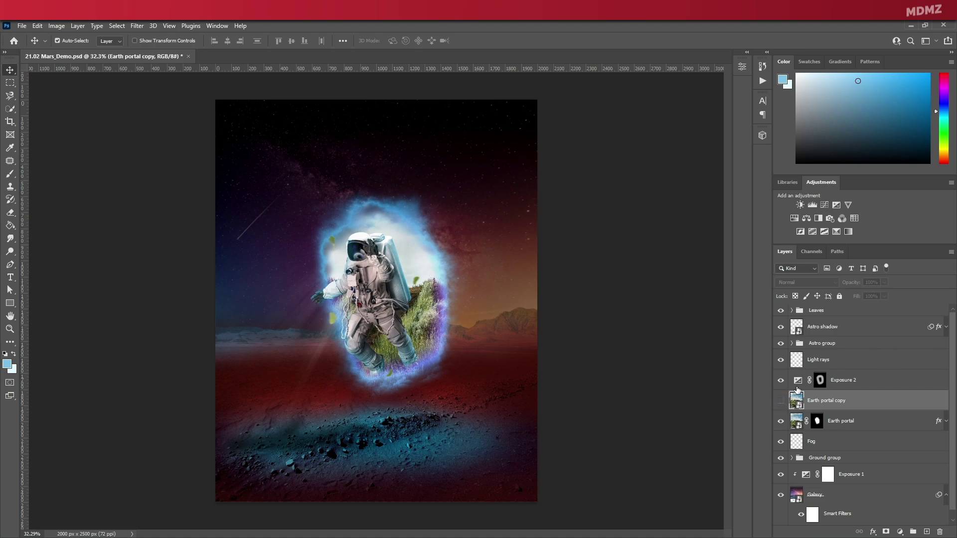
key(ctrl+s)
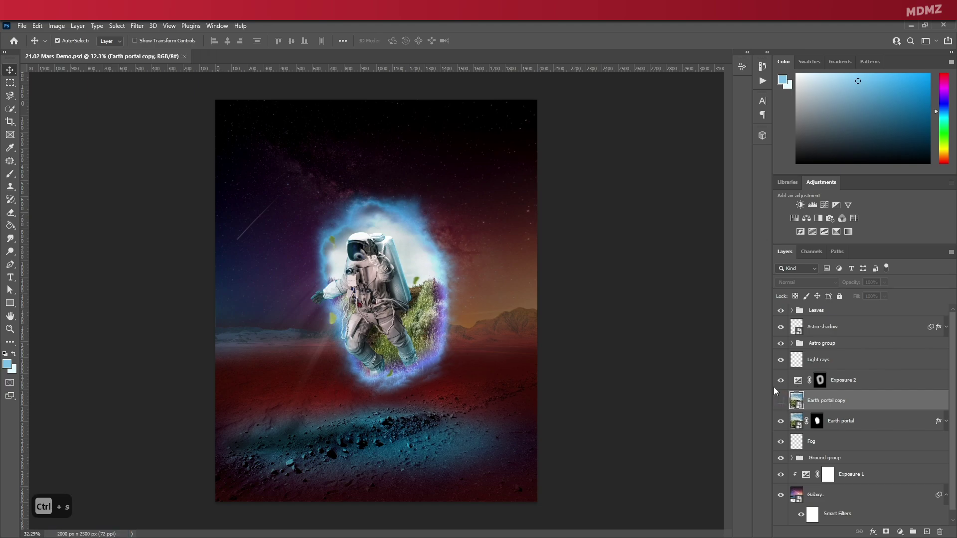